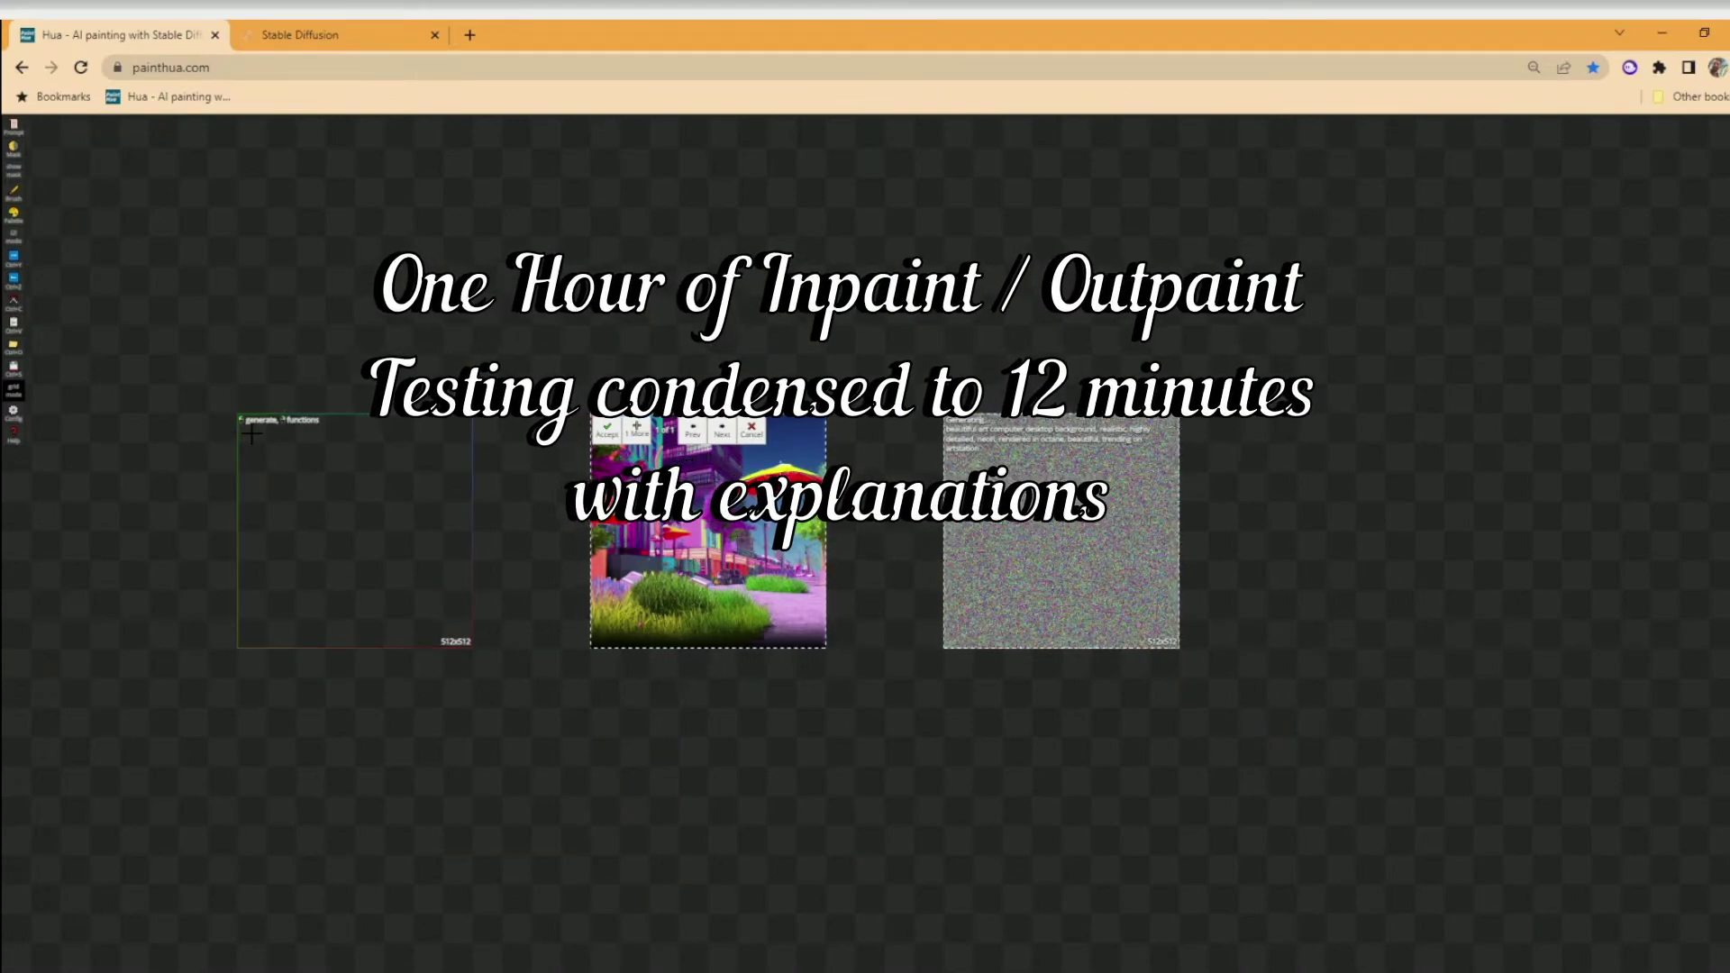
- Accept the umbrella street image, discard the unwanted one beside it, and generate new 512x512 images in empty canvas areas
click(605, 431)
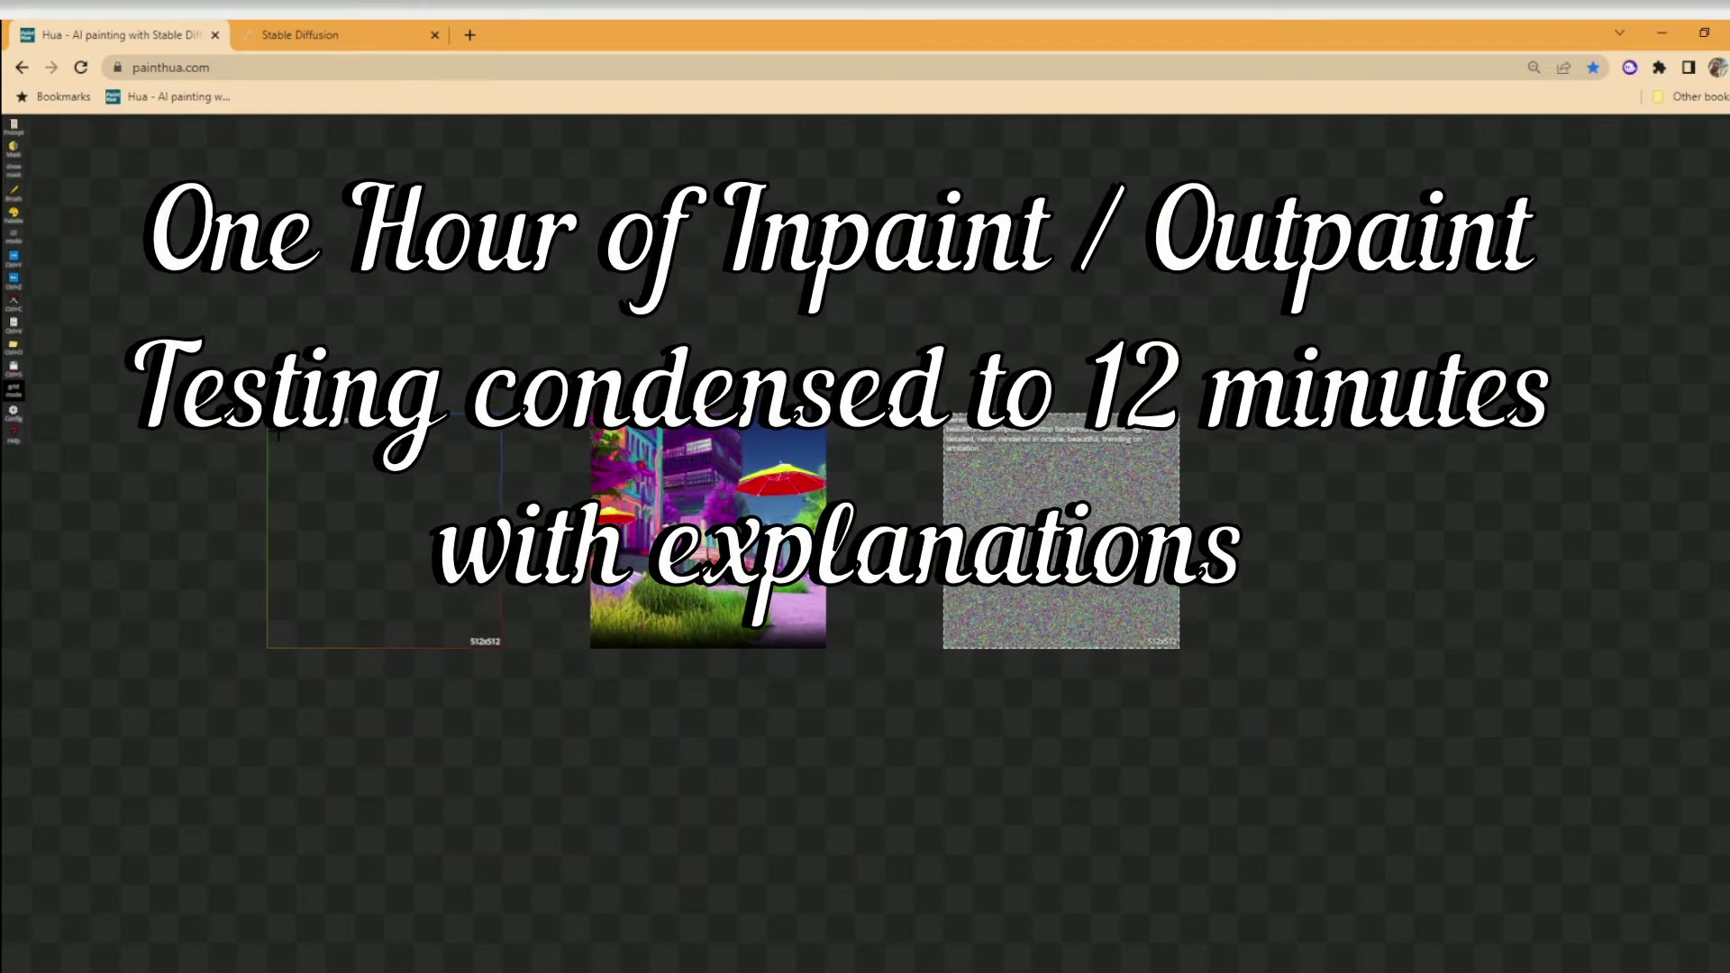
click(278, 436)
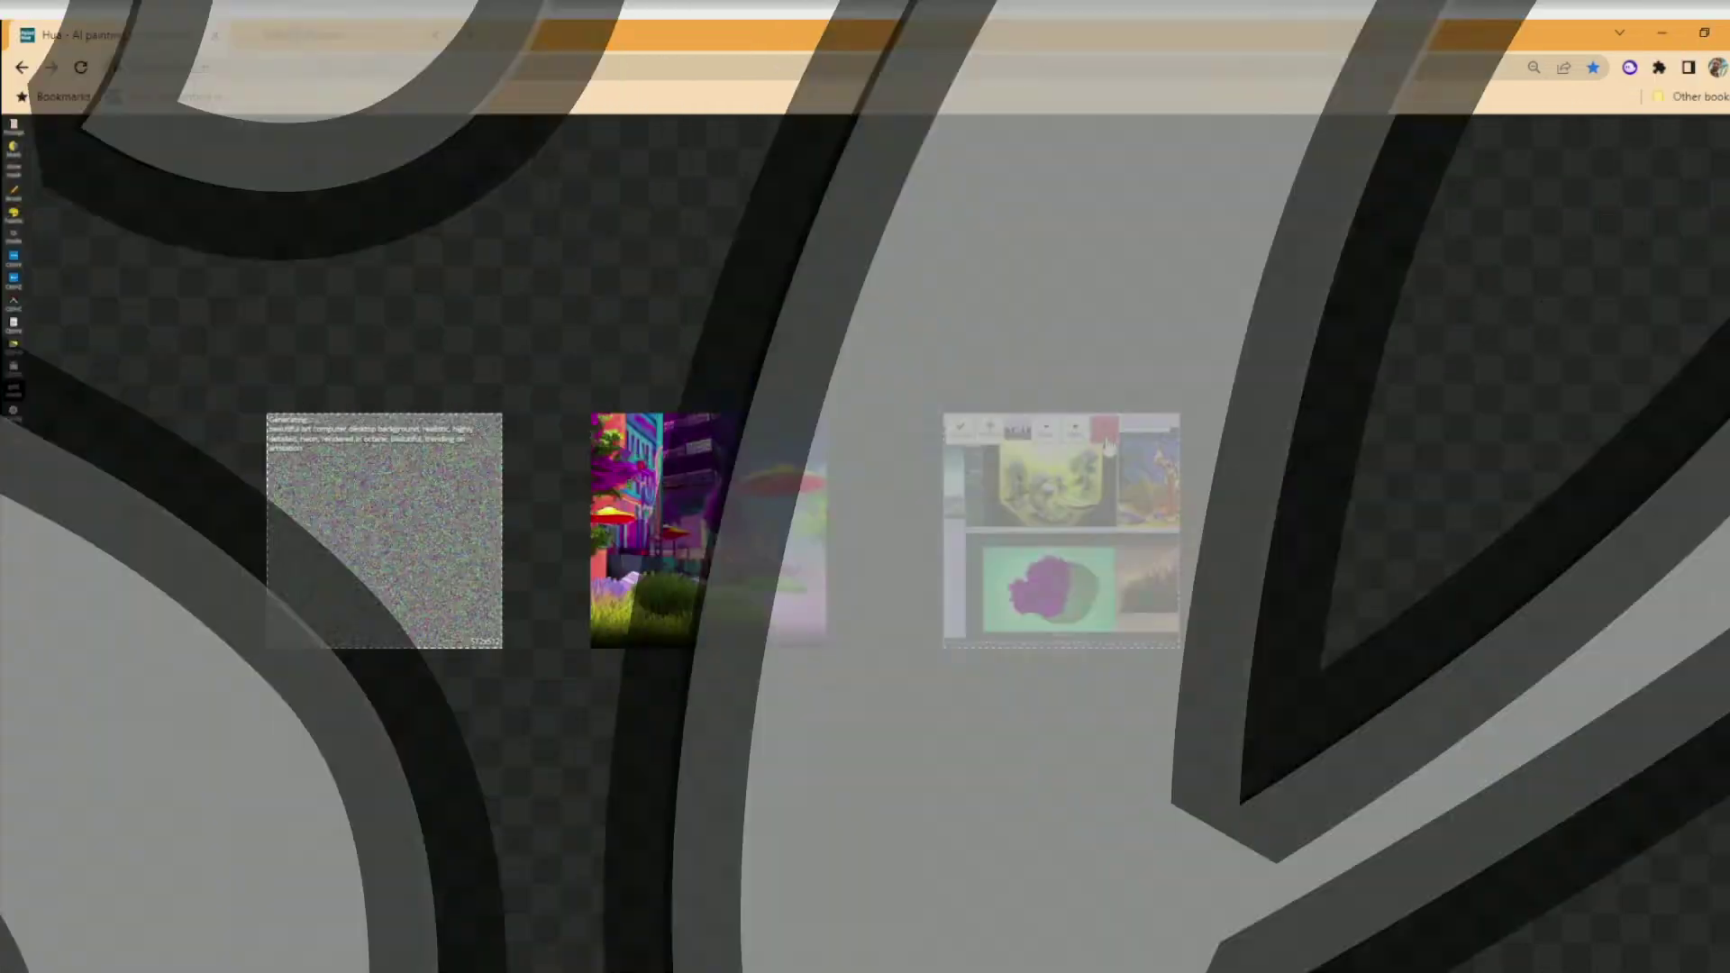
click(1104, 431)
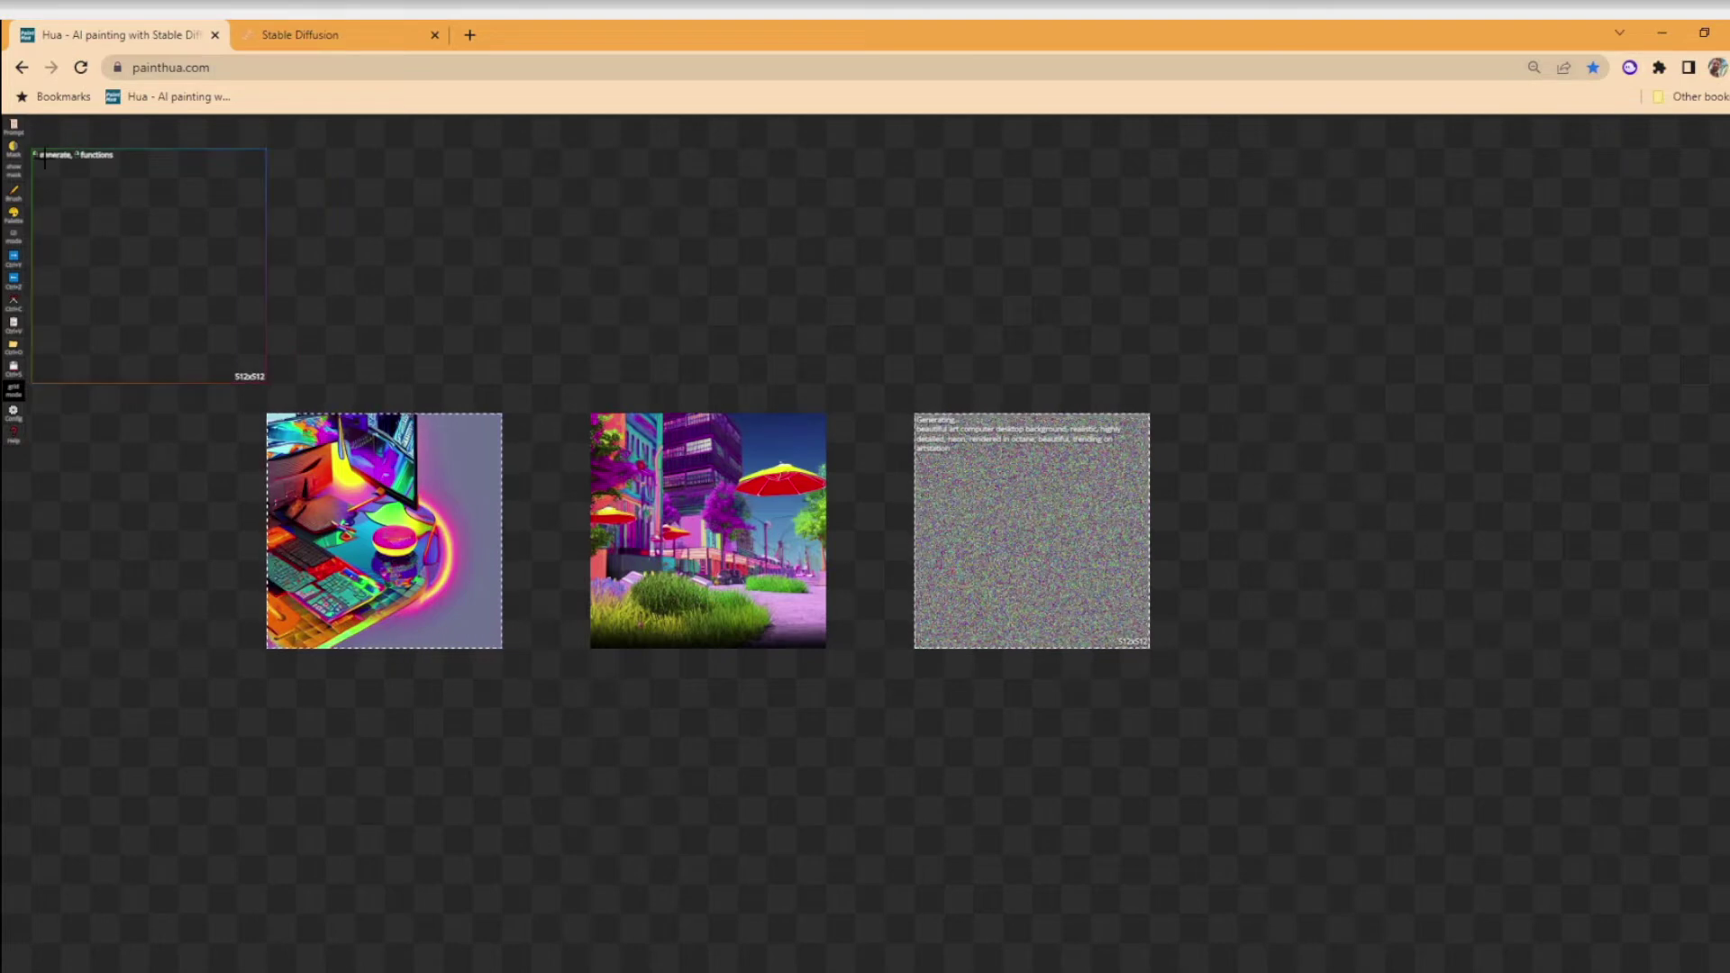
click(44, 159)
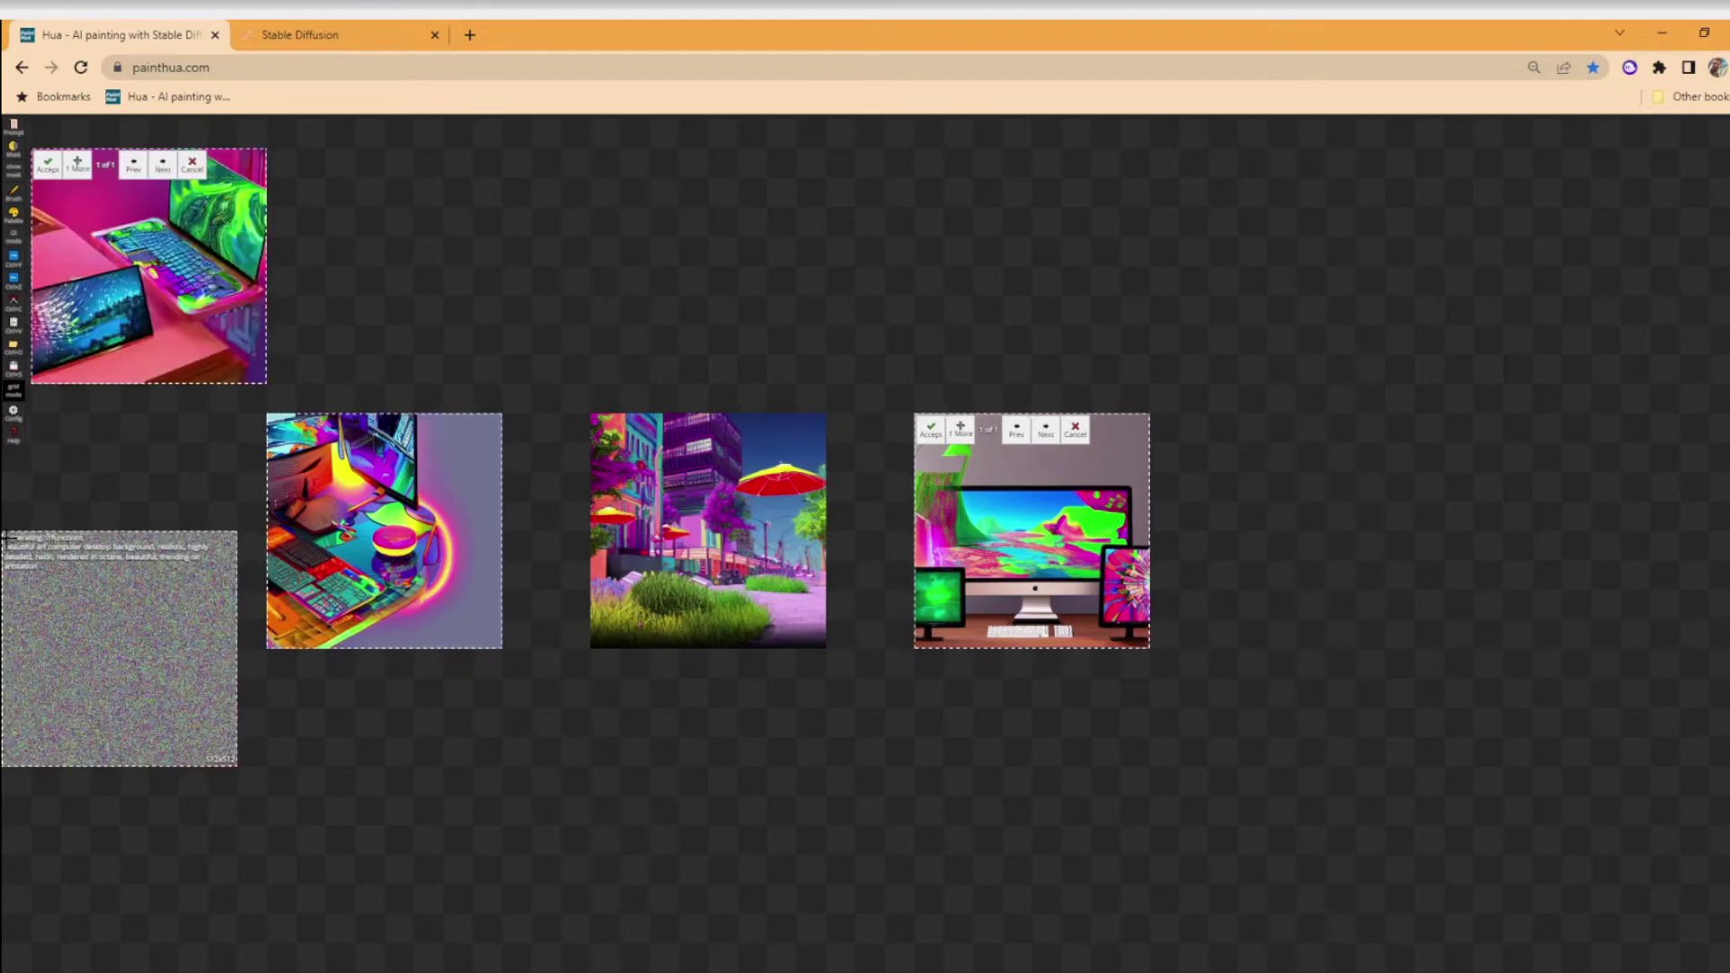
- Generate wide panoramas above and below the existing images and a tall 512-pixel-wide image beside them
drag(423, 159, 1041, 182)
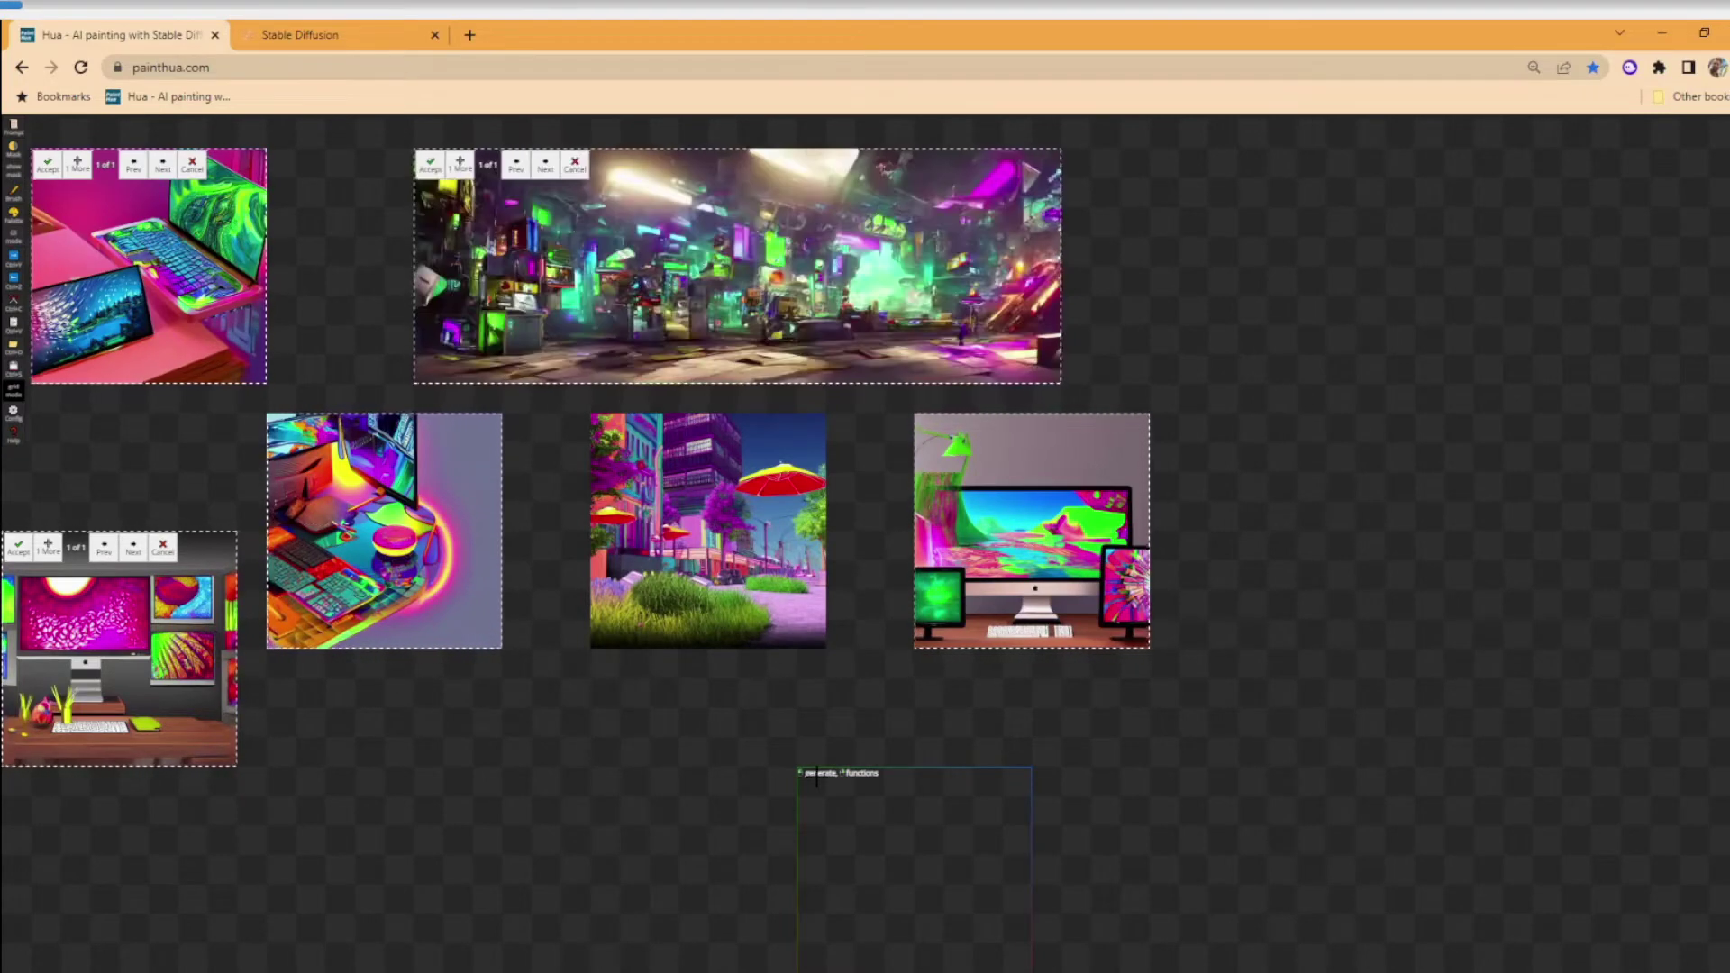
drag(365, 716, 924, 714)
right_click(1042, 718)
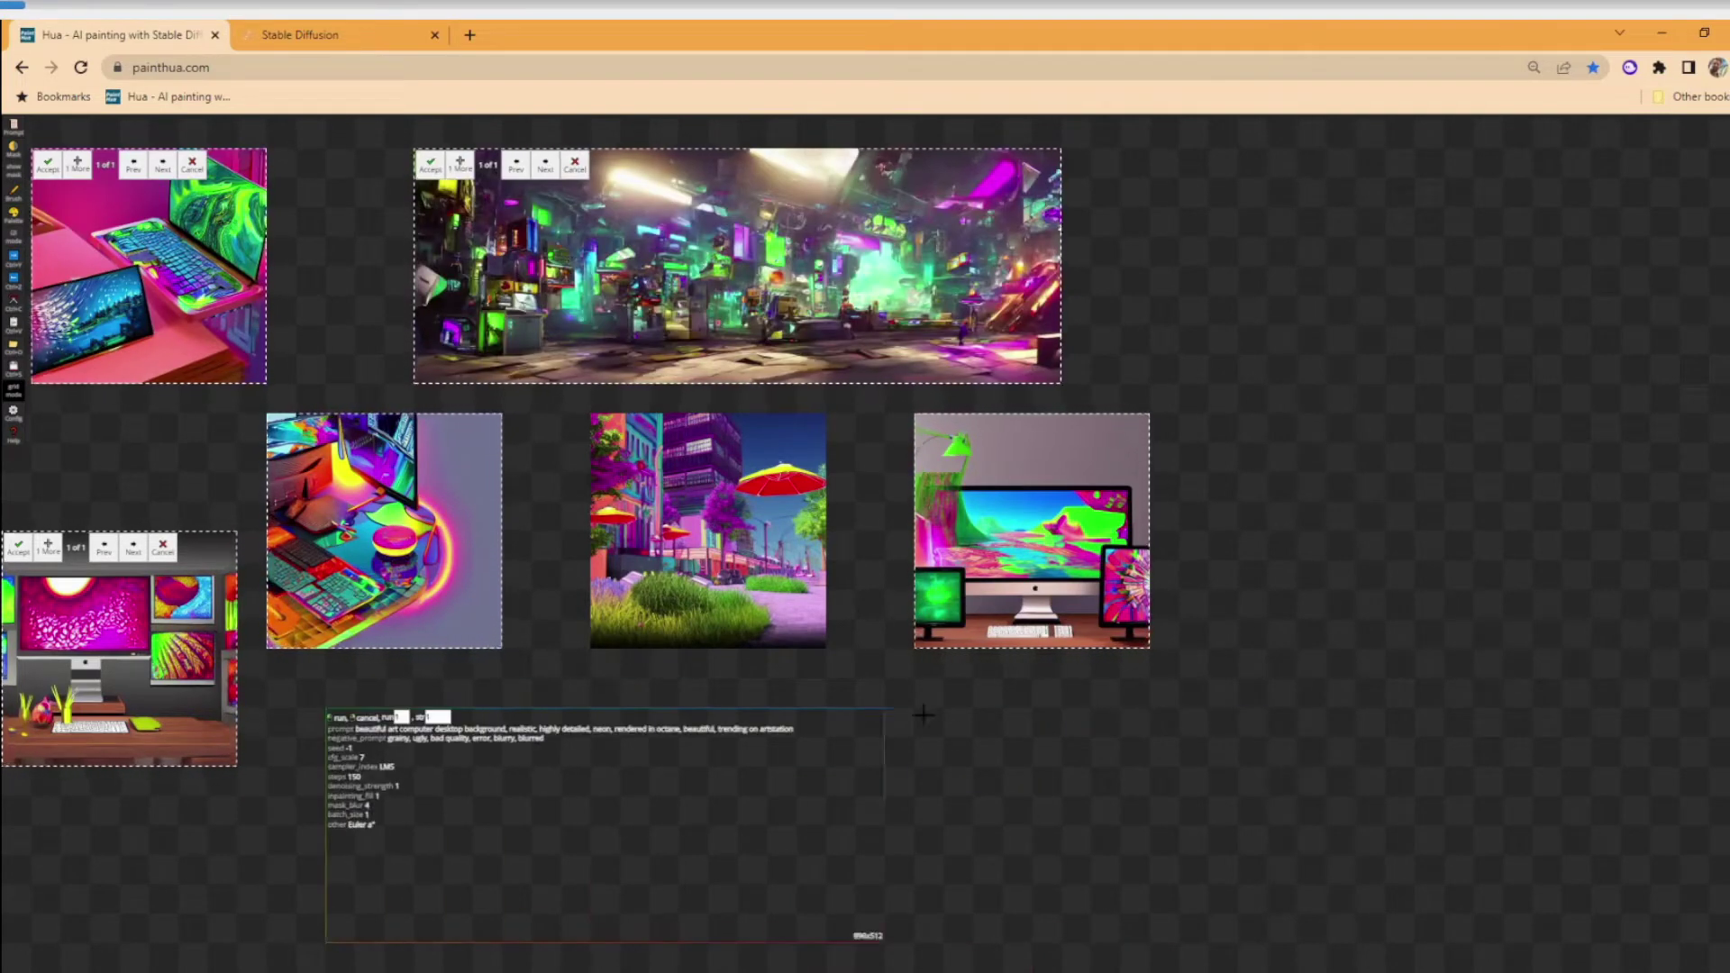
key(r)
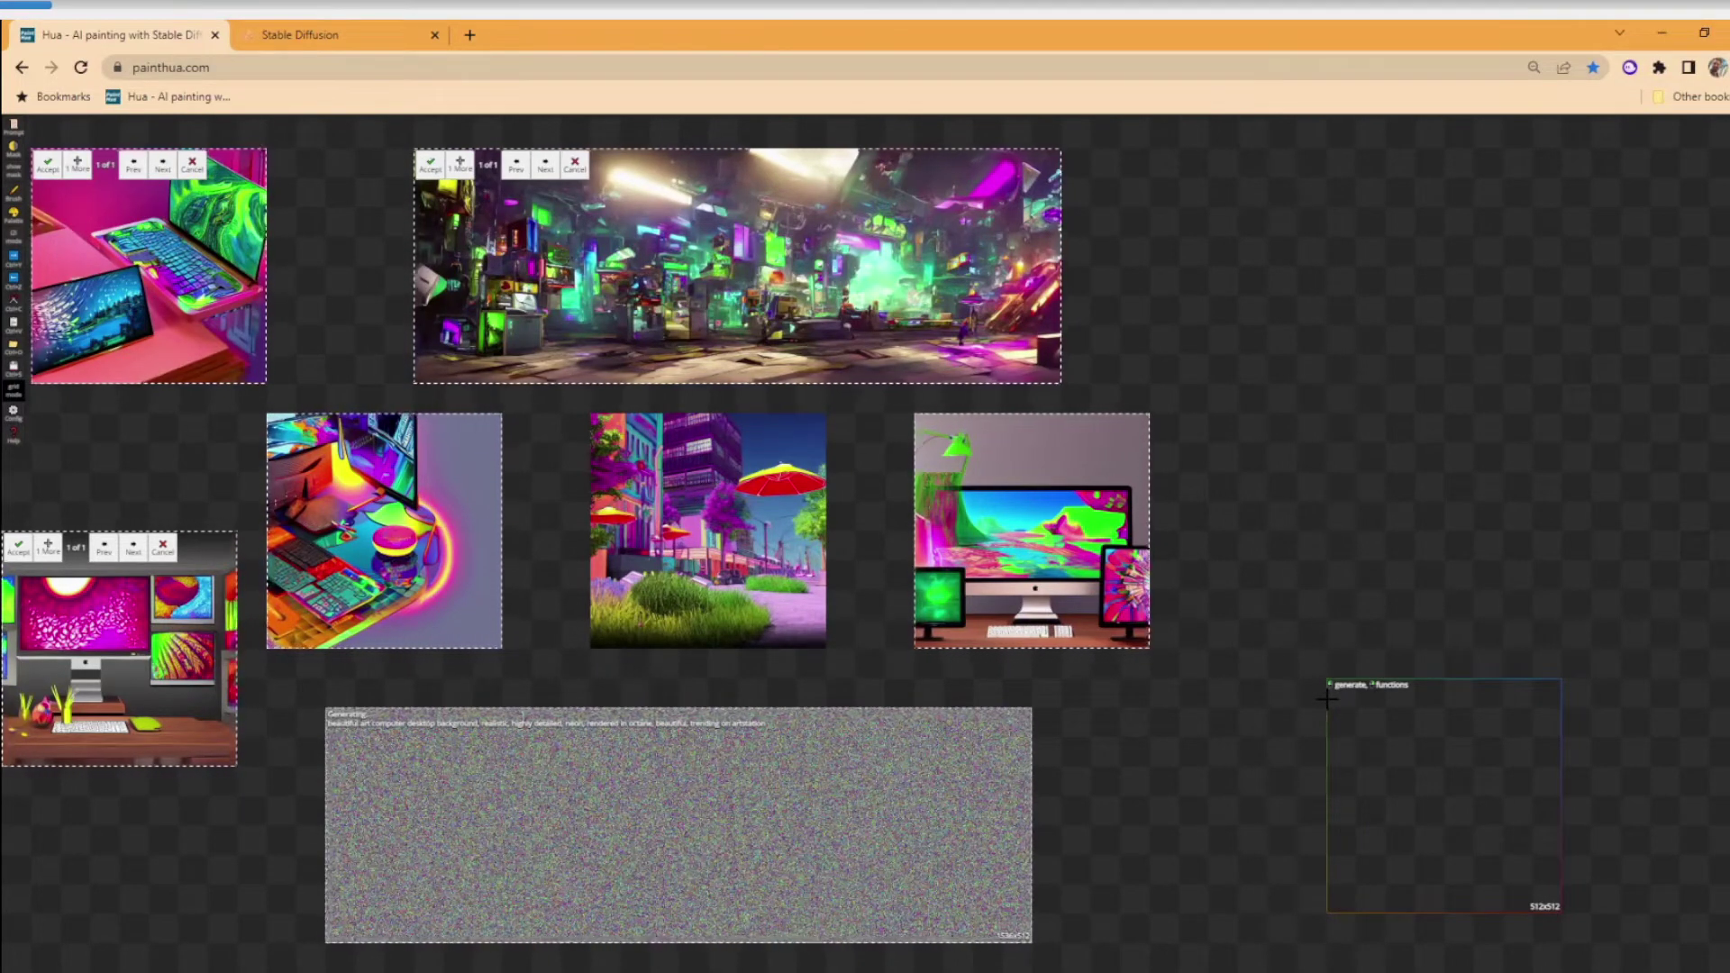
drag(1245, 157, 1283, 926)
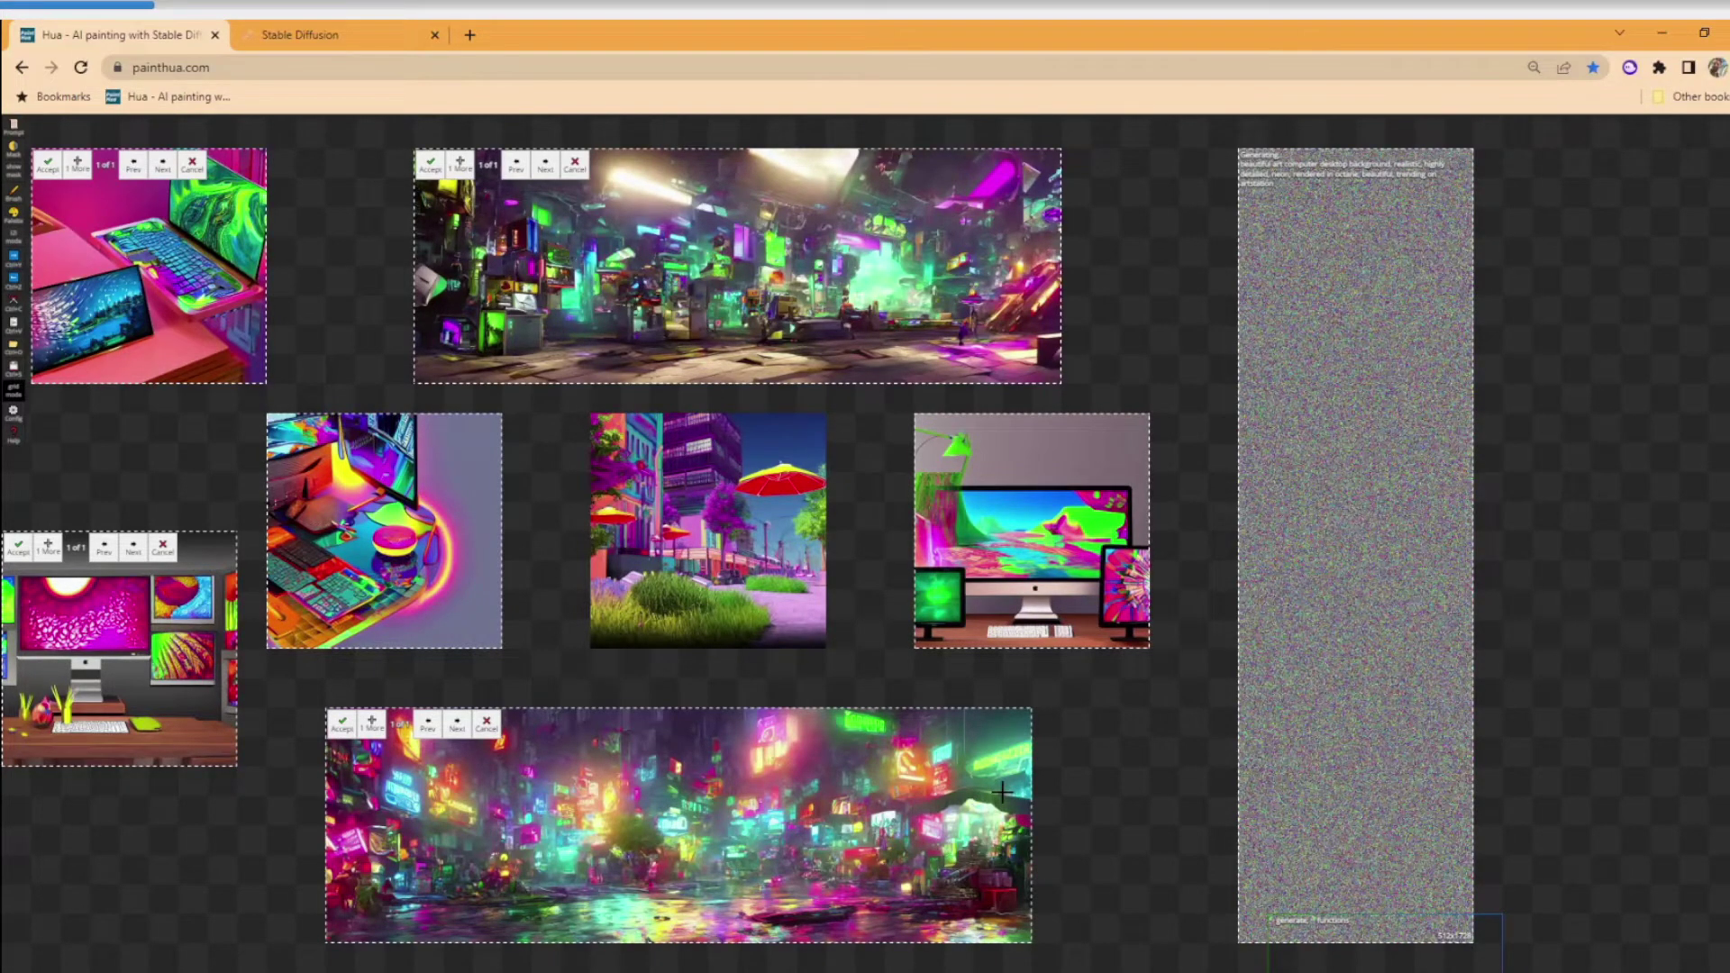
- Open the browser's developer tools for the painting page and resize them to inspect the network requests
key(F12)
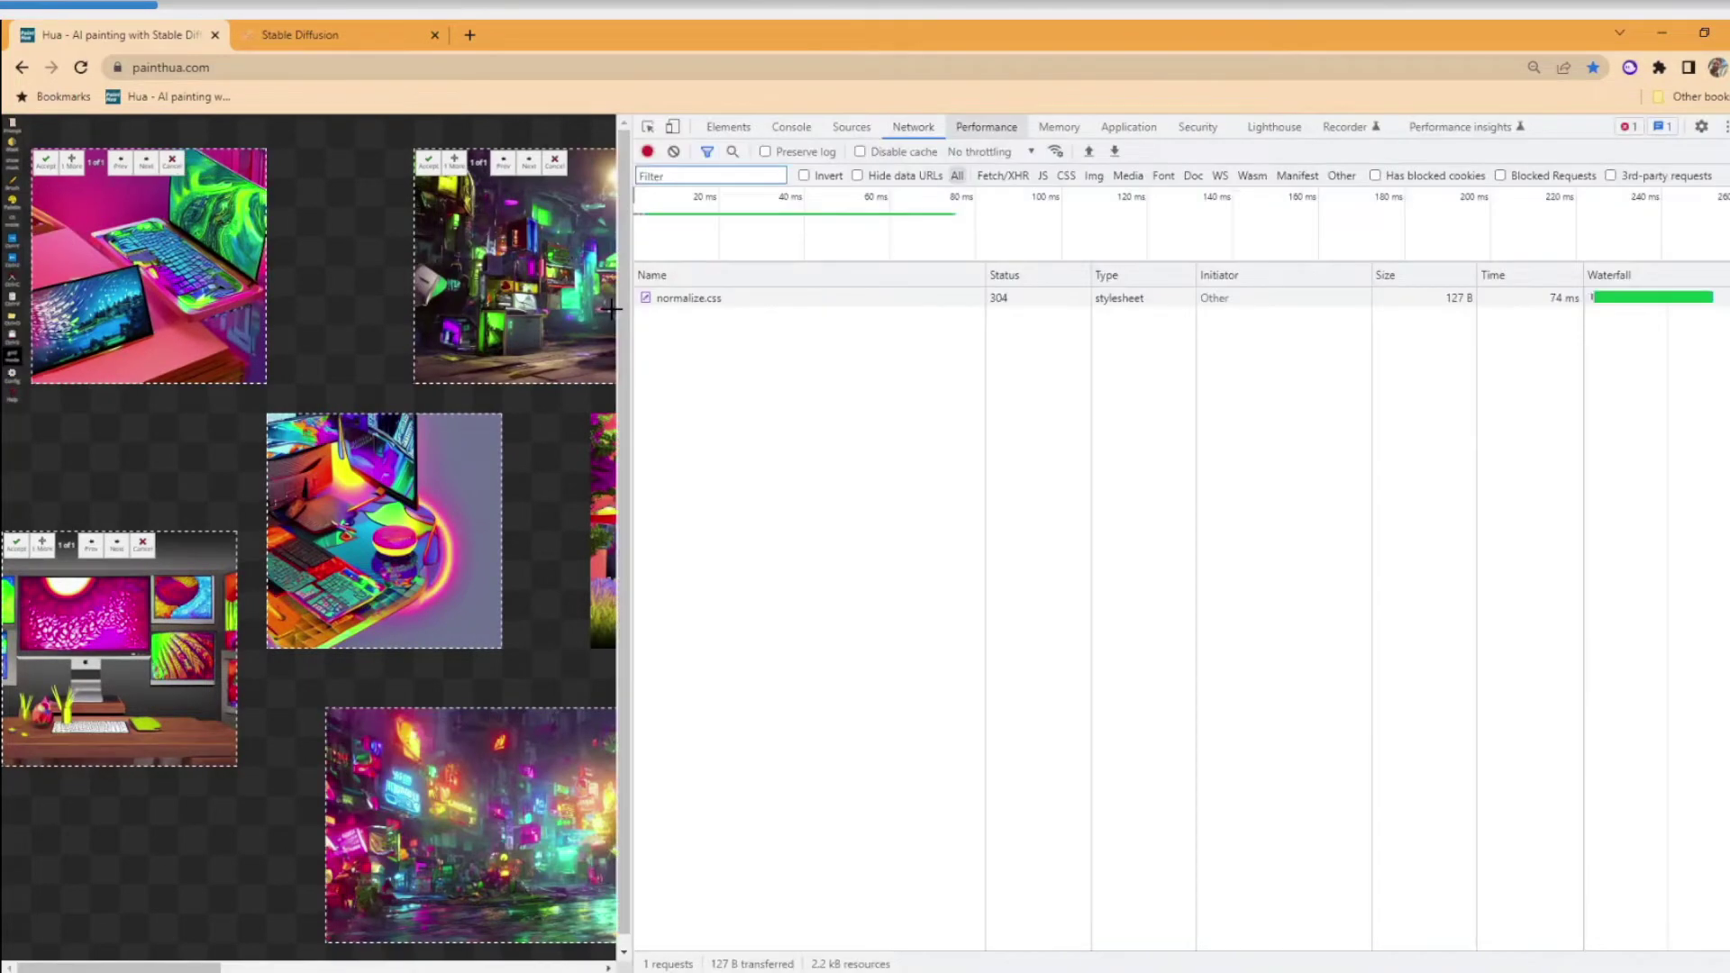
drag(611, 309, 1509, 426)
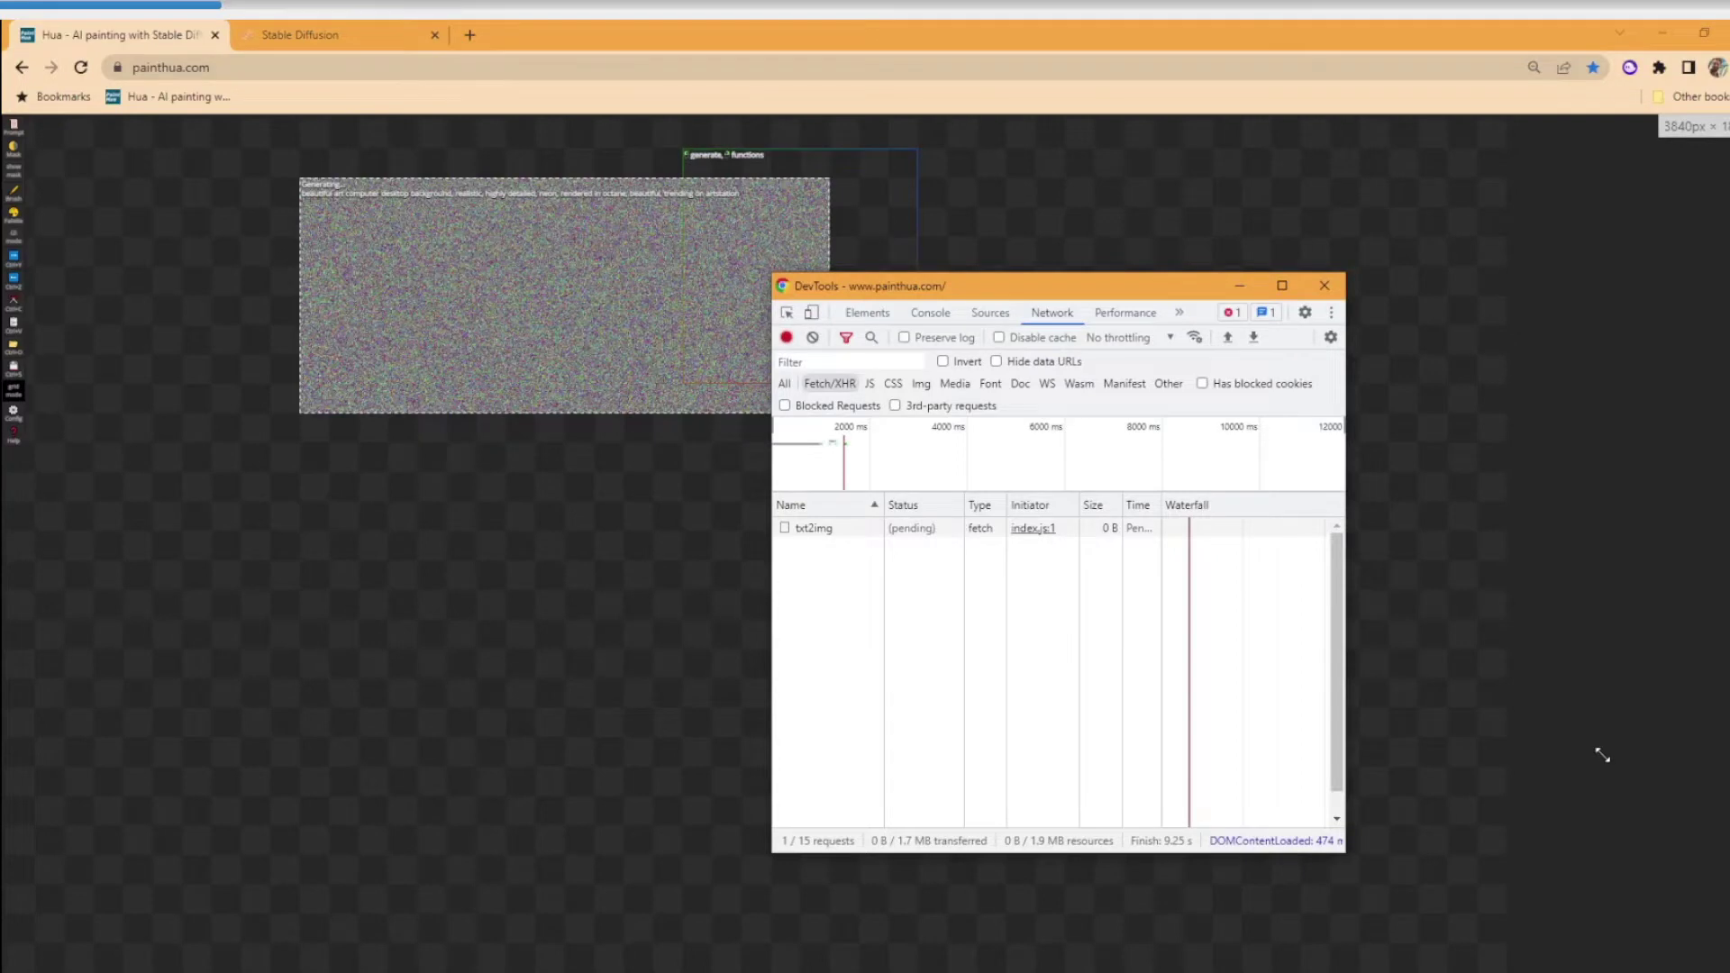
drag(1601, 754, 1599, 781)
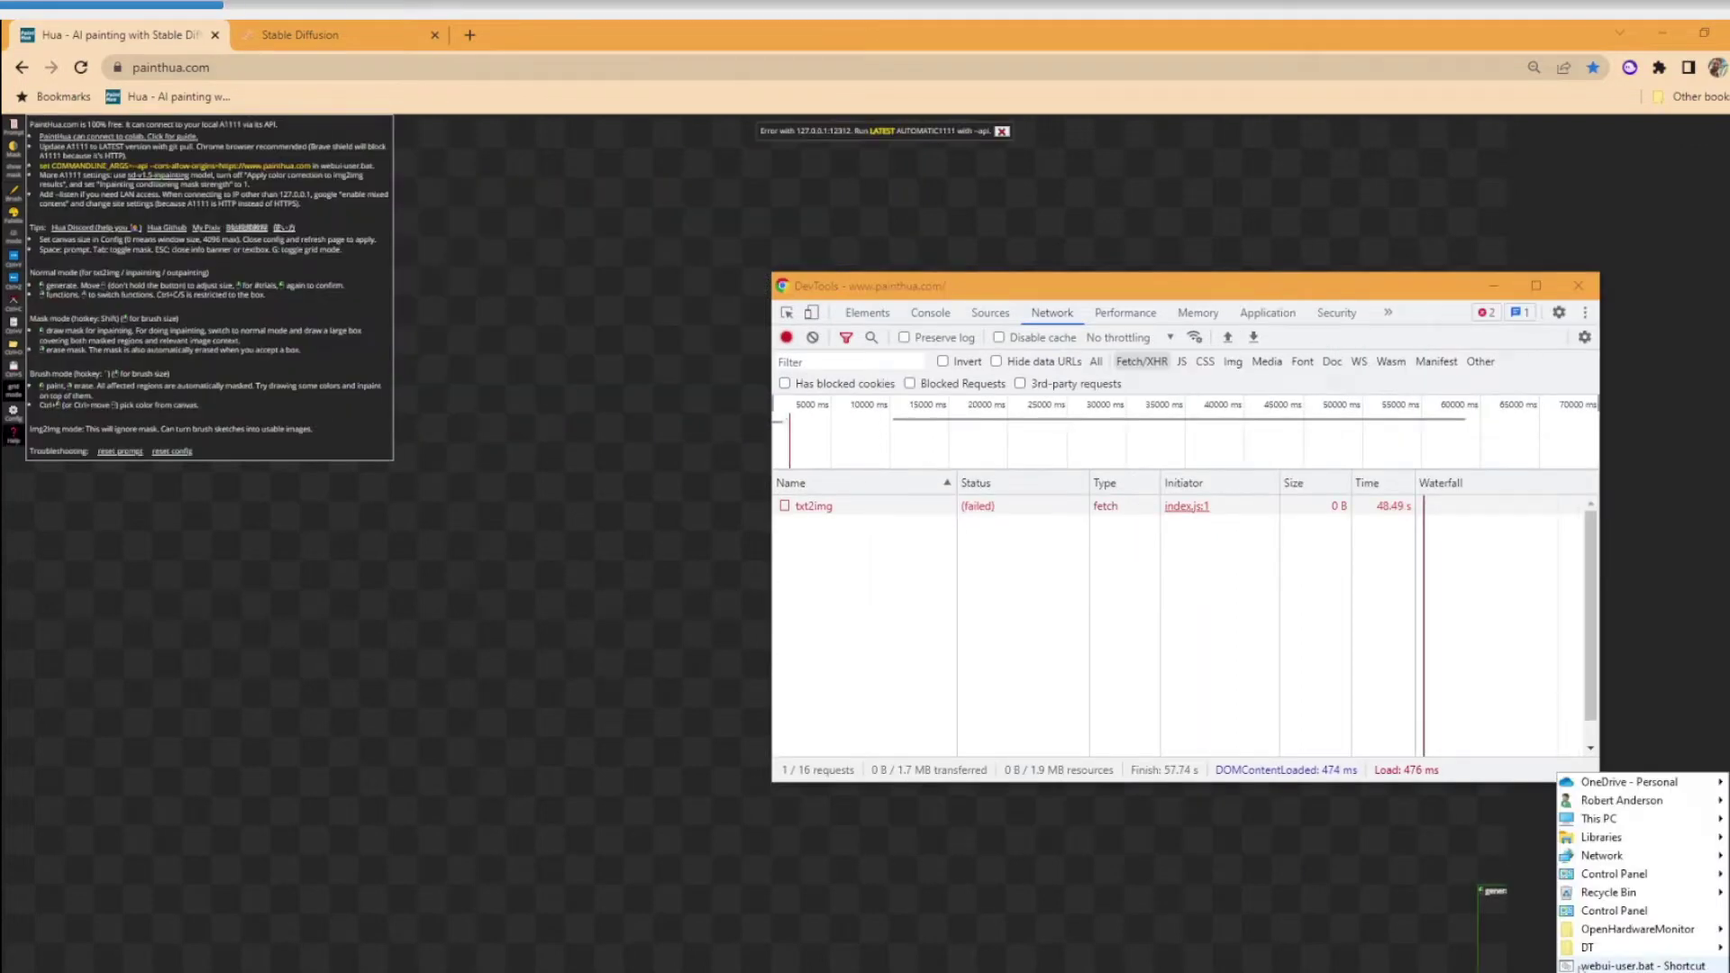
- Relaunch the Stable Diffusion backend with webui-user.bat, reload the painting page, and clear the console window out of the way
click(1657, 944)
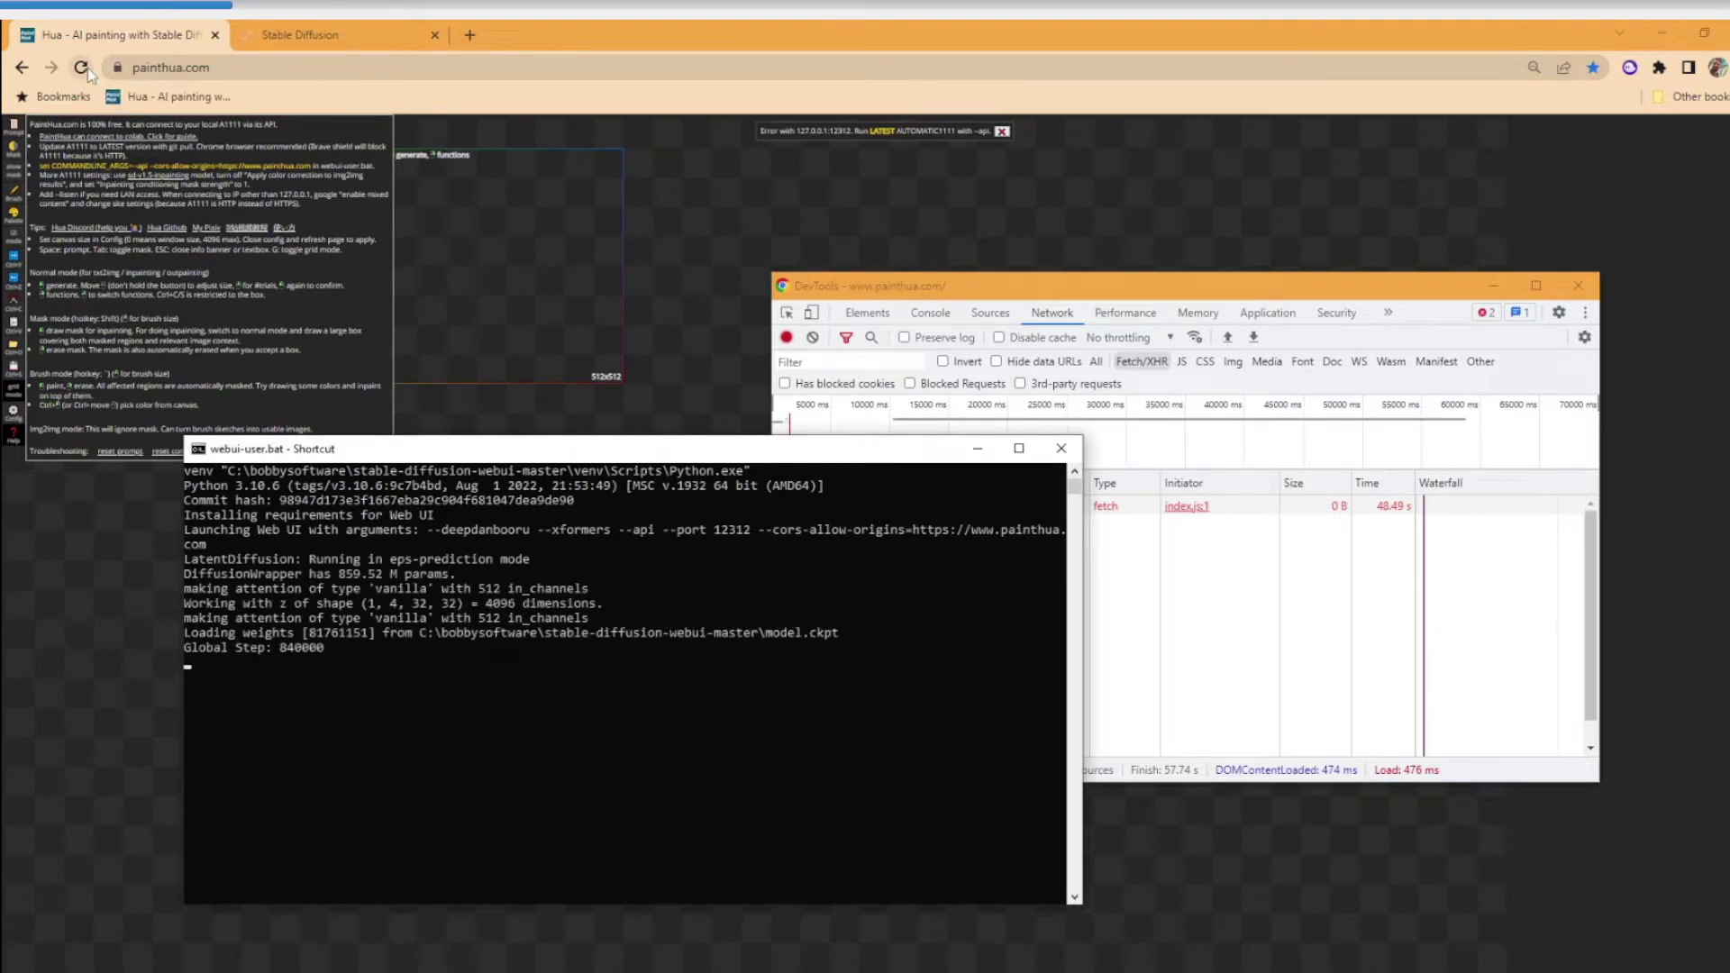
click(87, 72)
click(969, 279)
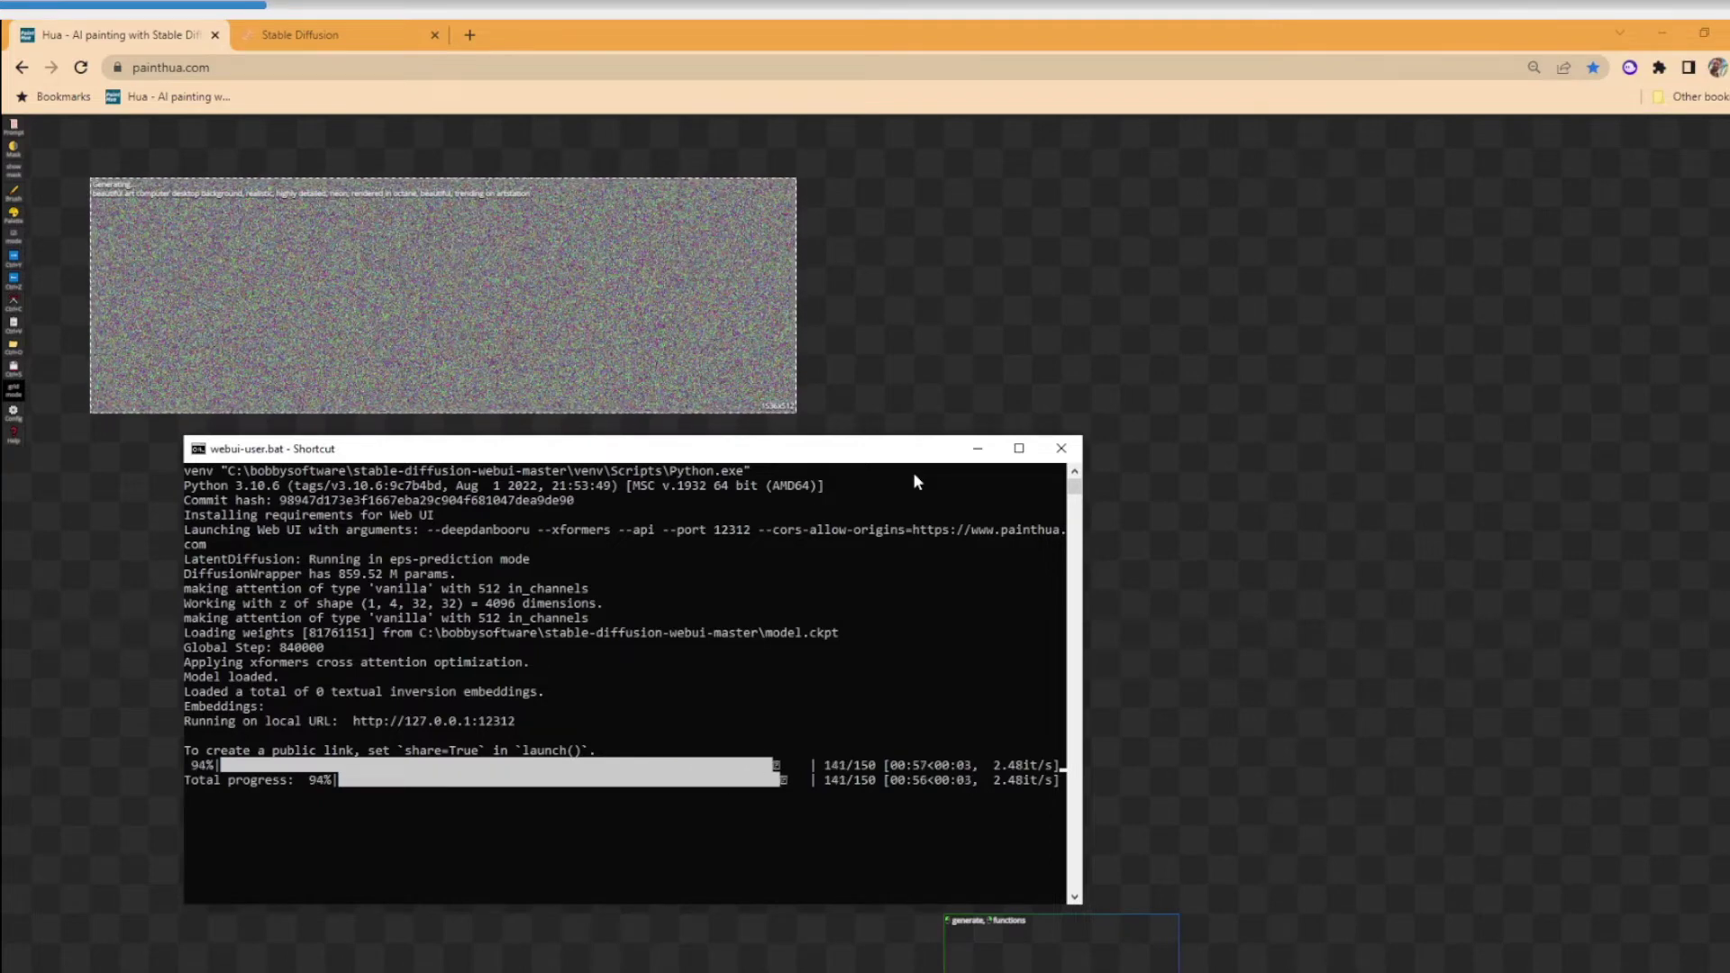
click(976, 448)
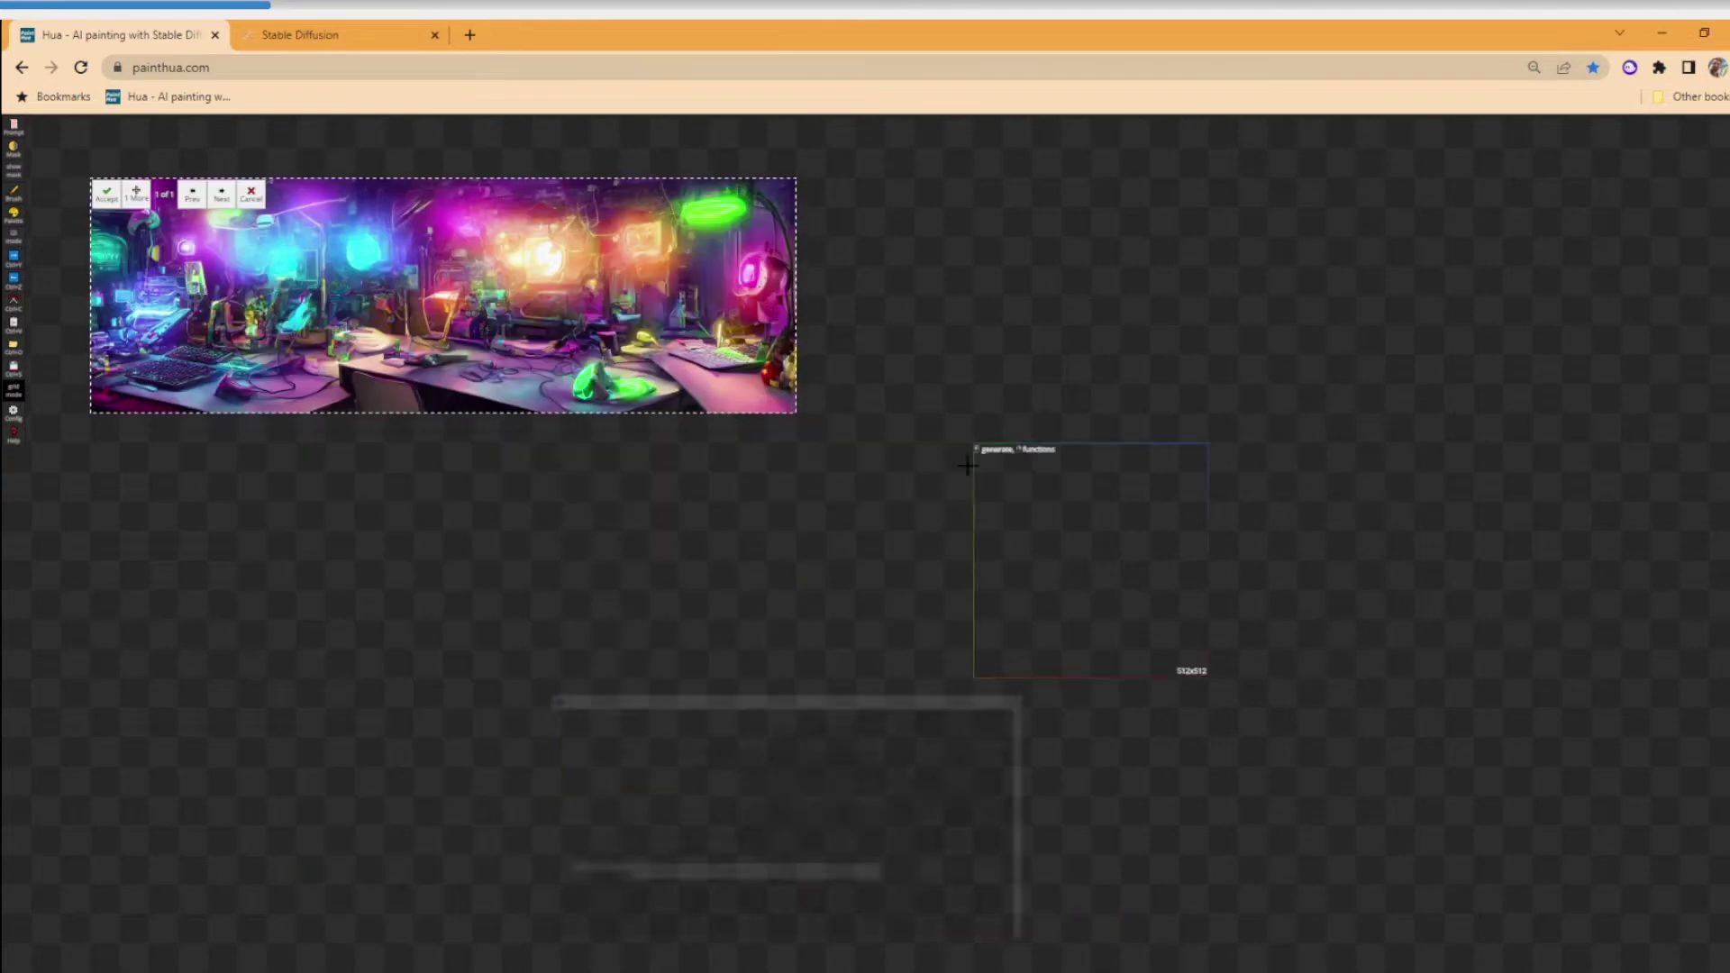
- Generate a second wide panorama below the first and outpaint a region bridging the gap between them
click(96, 551)
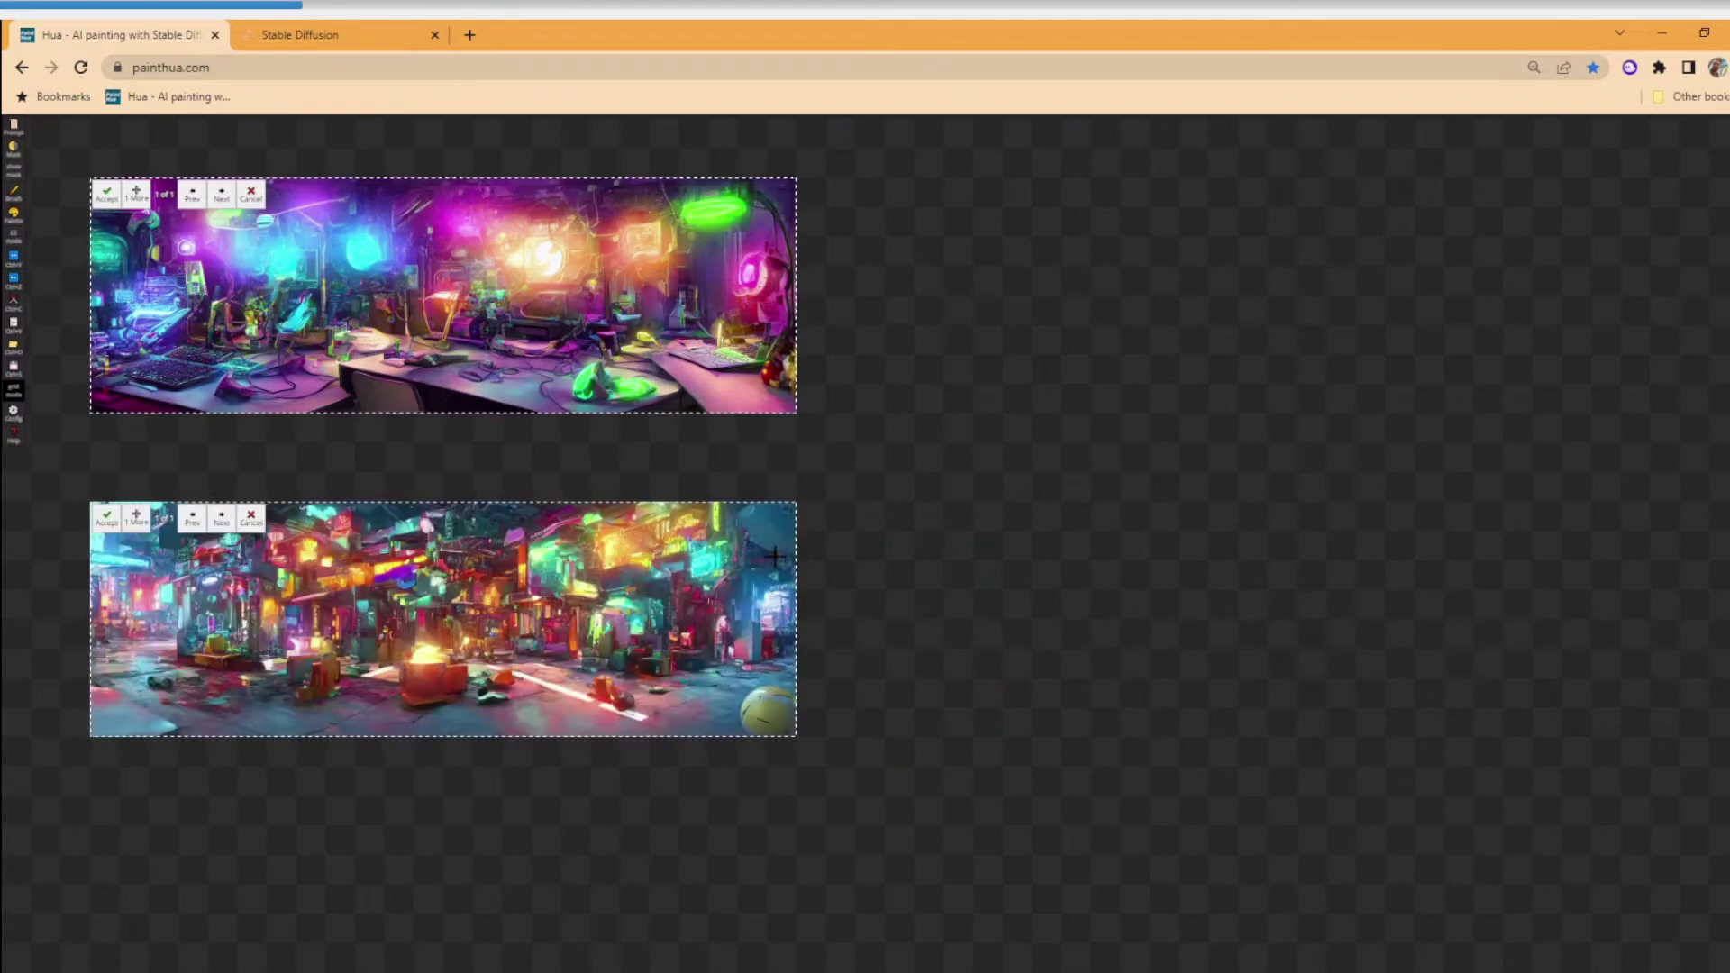
click(122, 528)
key(Return)
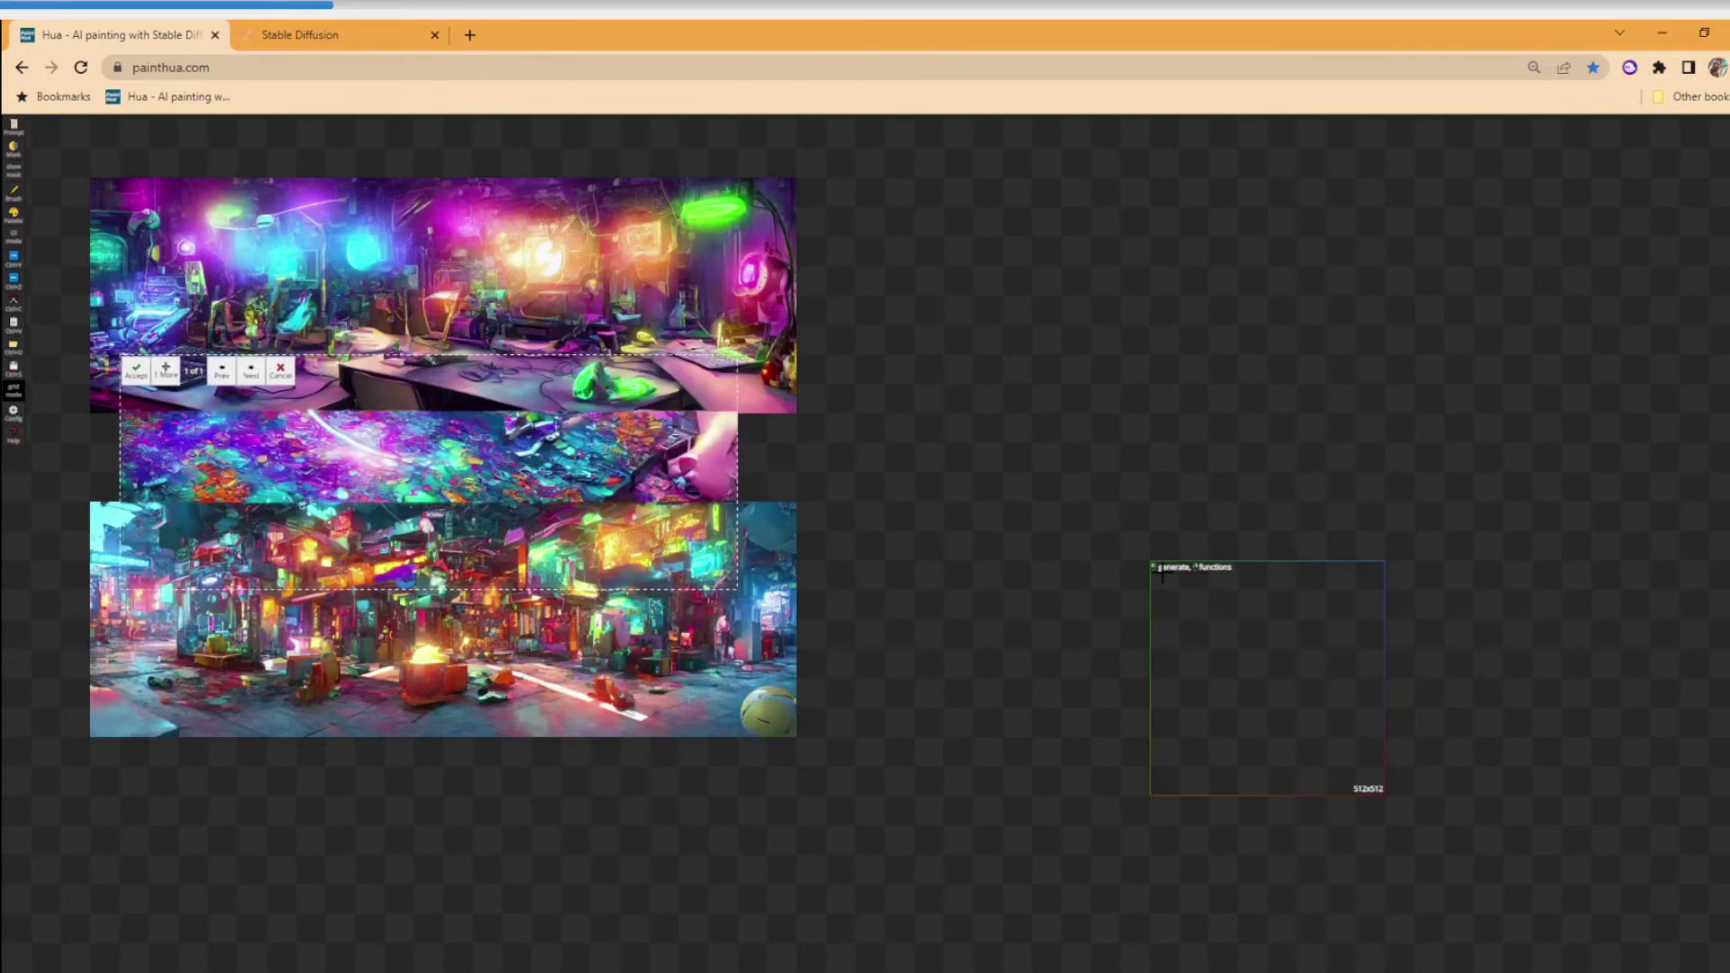
key(Return)
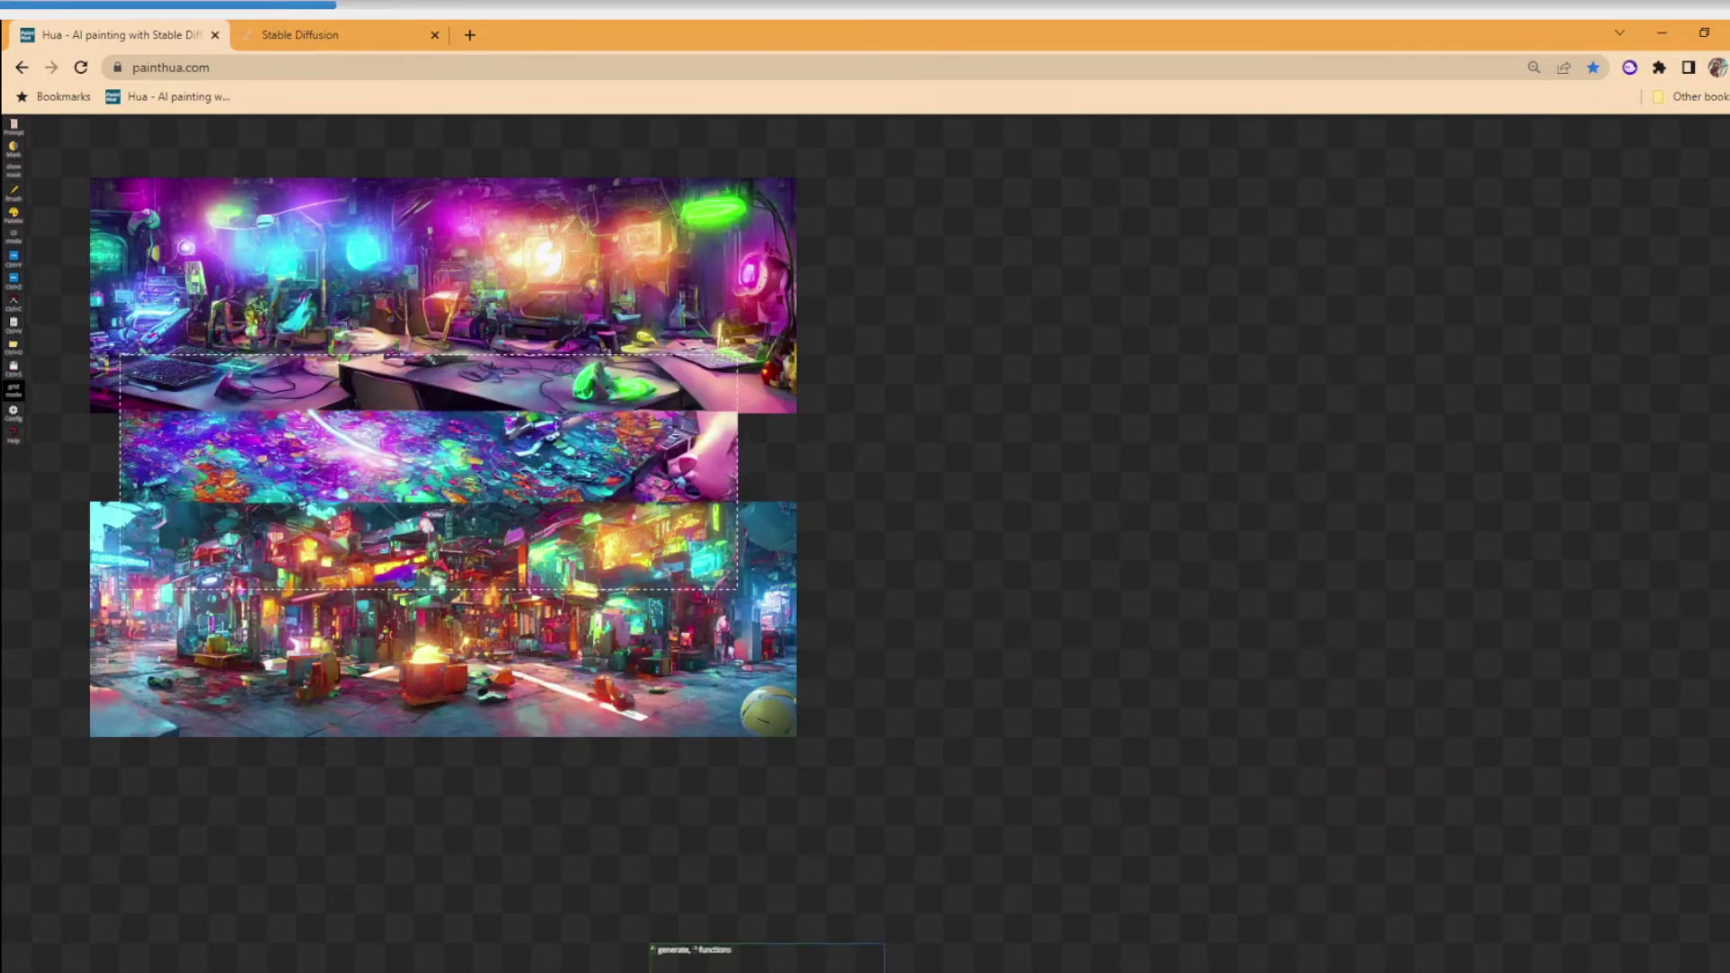
- With the sd-v1-5-inpainting model loaded, generate two wide images beside the panoramas and accept the strip joining the panoramas
key(alt+Tab)
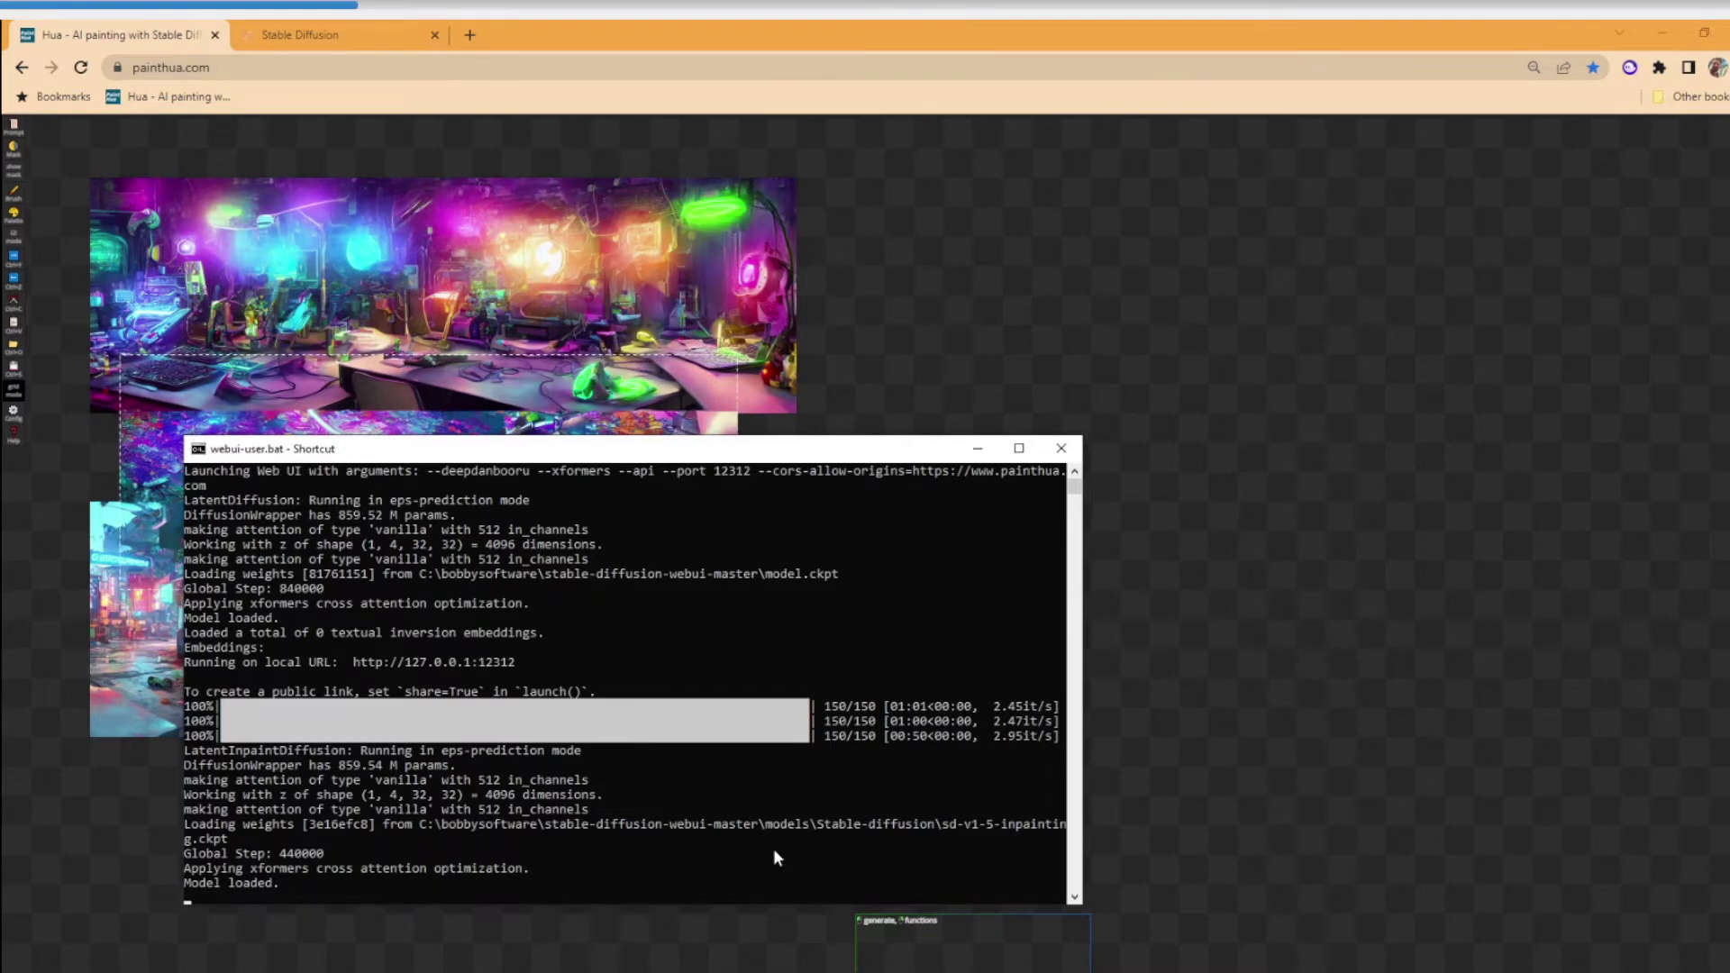
key(alt+Tab)
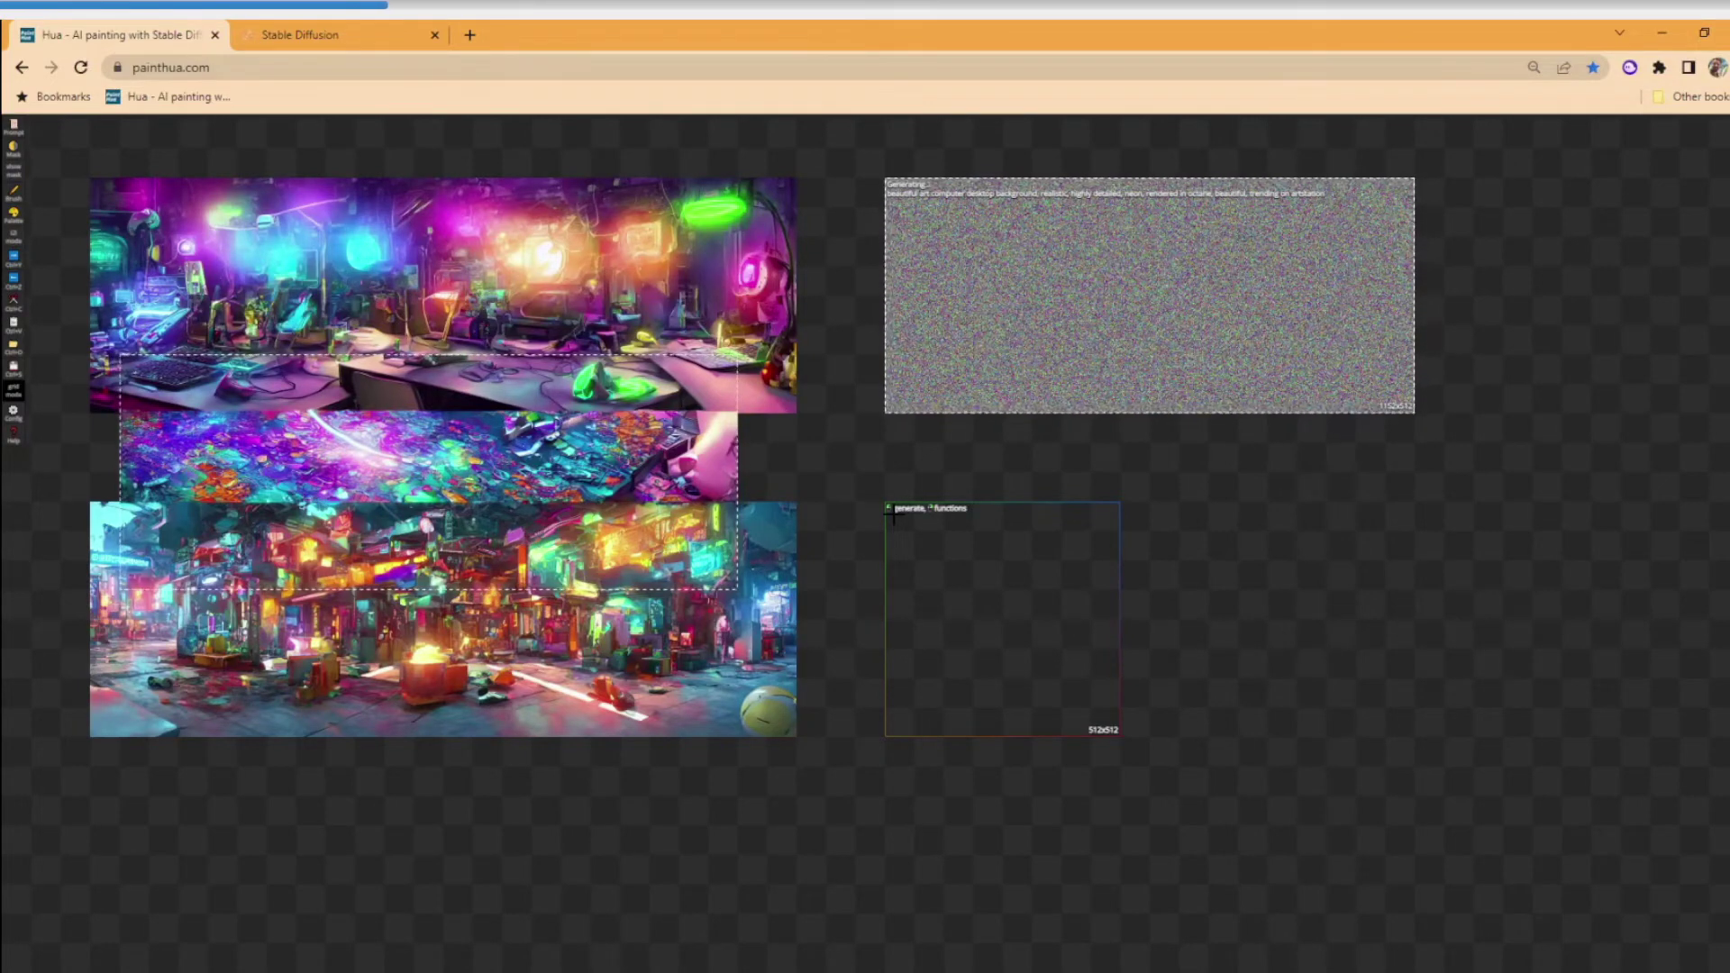
click(895, 516)
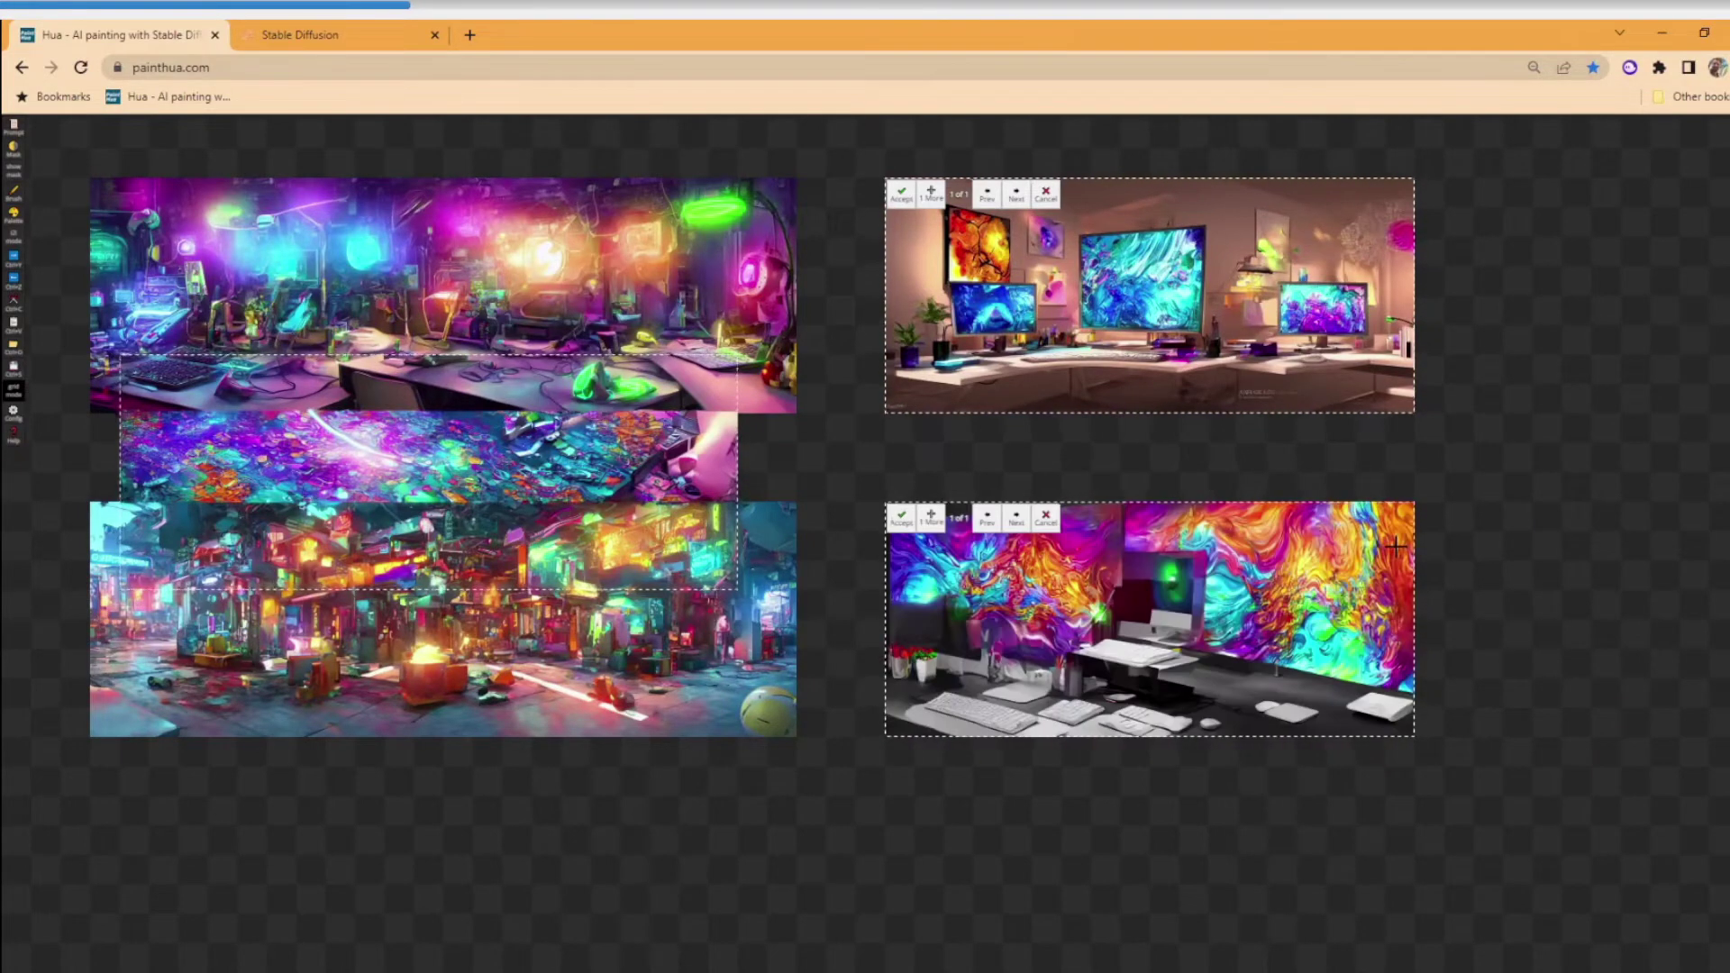
click(135, 370)
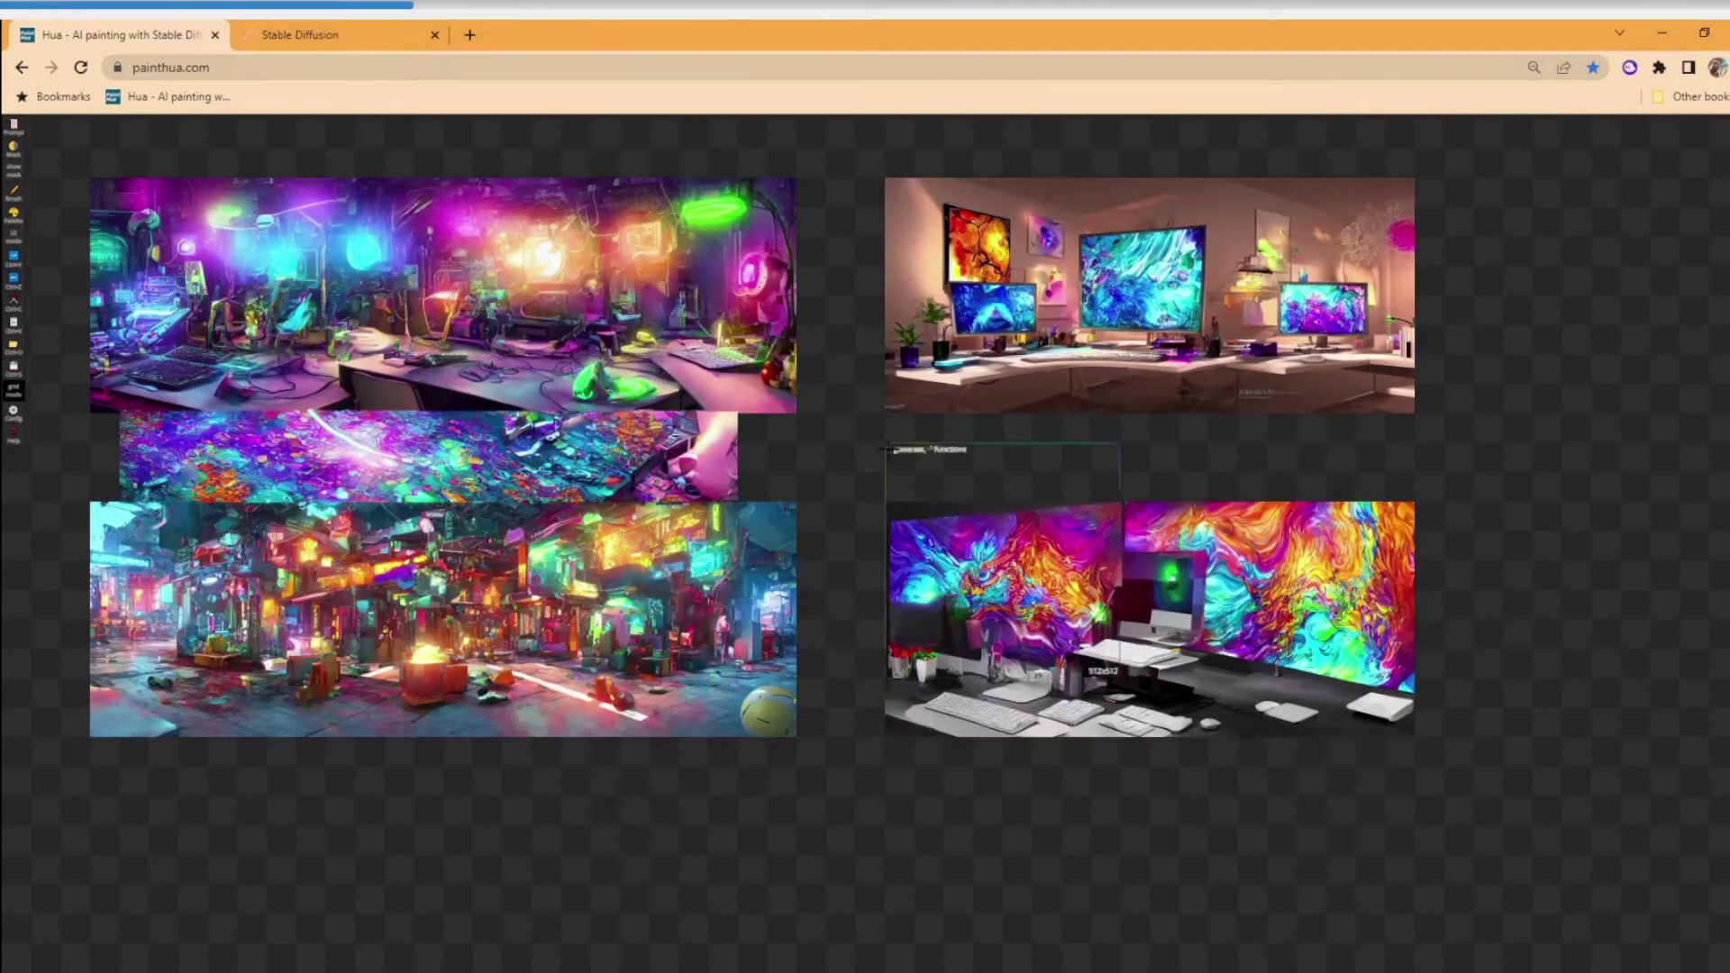
- Outpaint a wide region bridging the gap between the two new office images
drag(930, 368, 1382, 586)
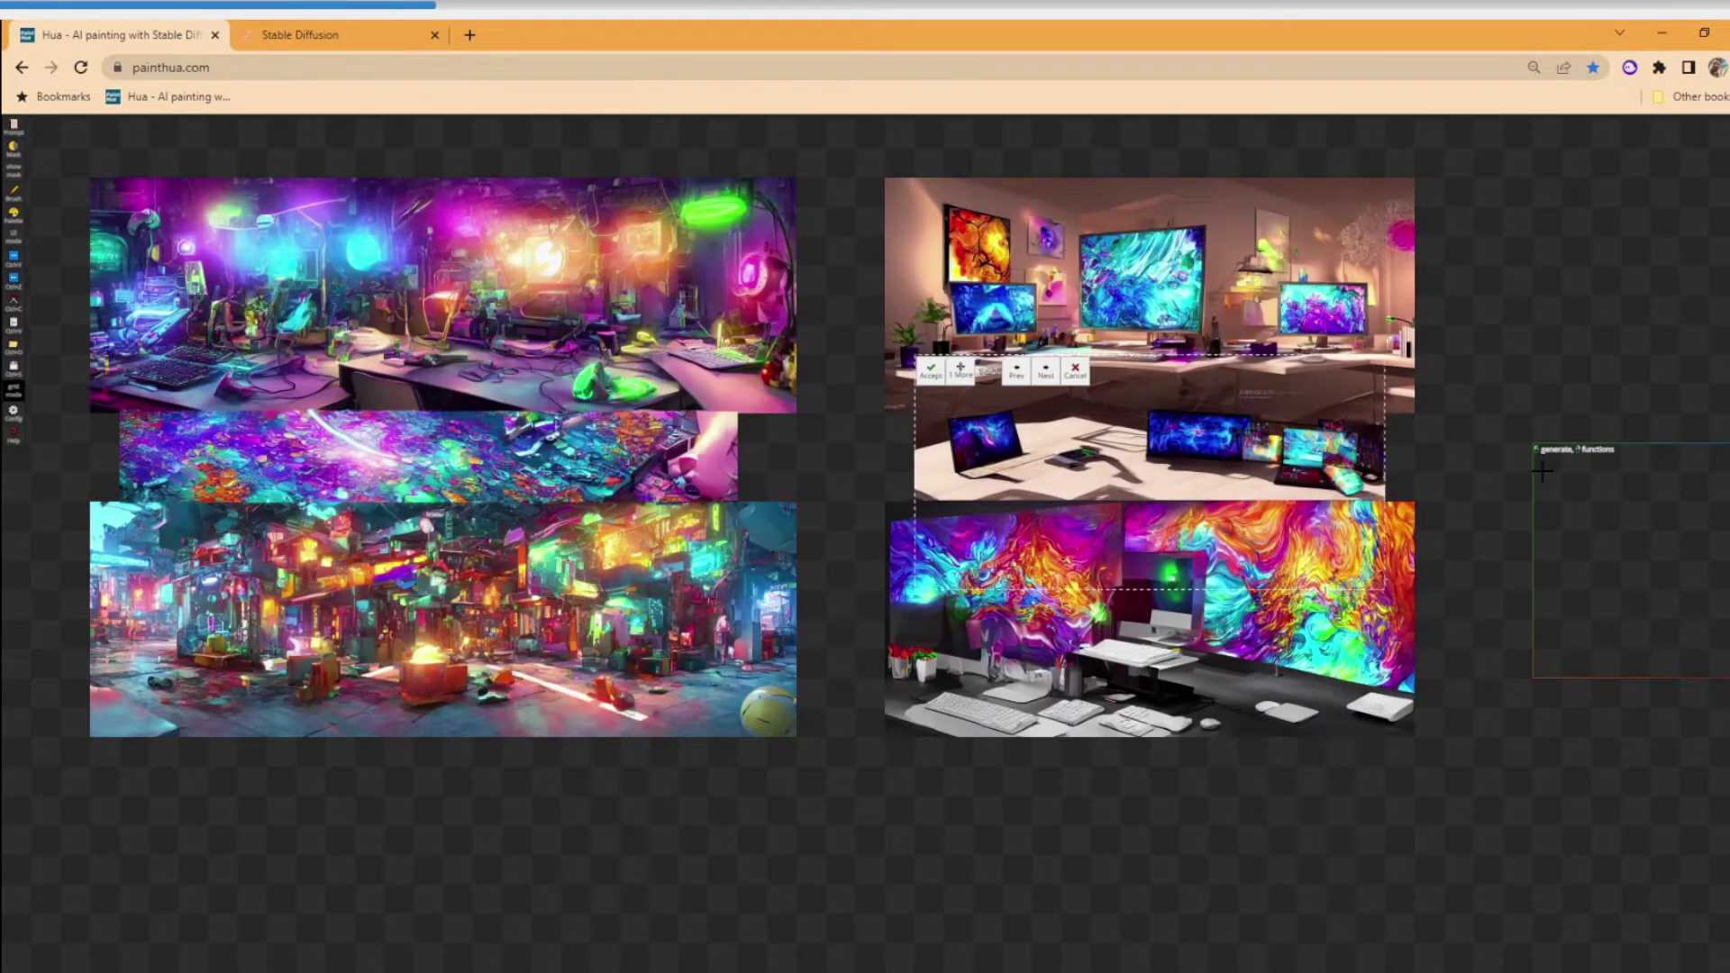
key(Return)
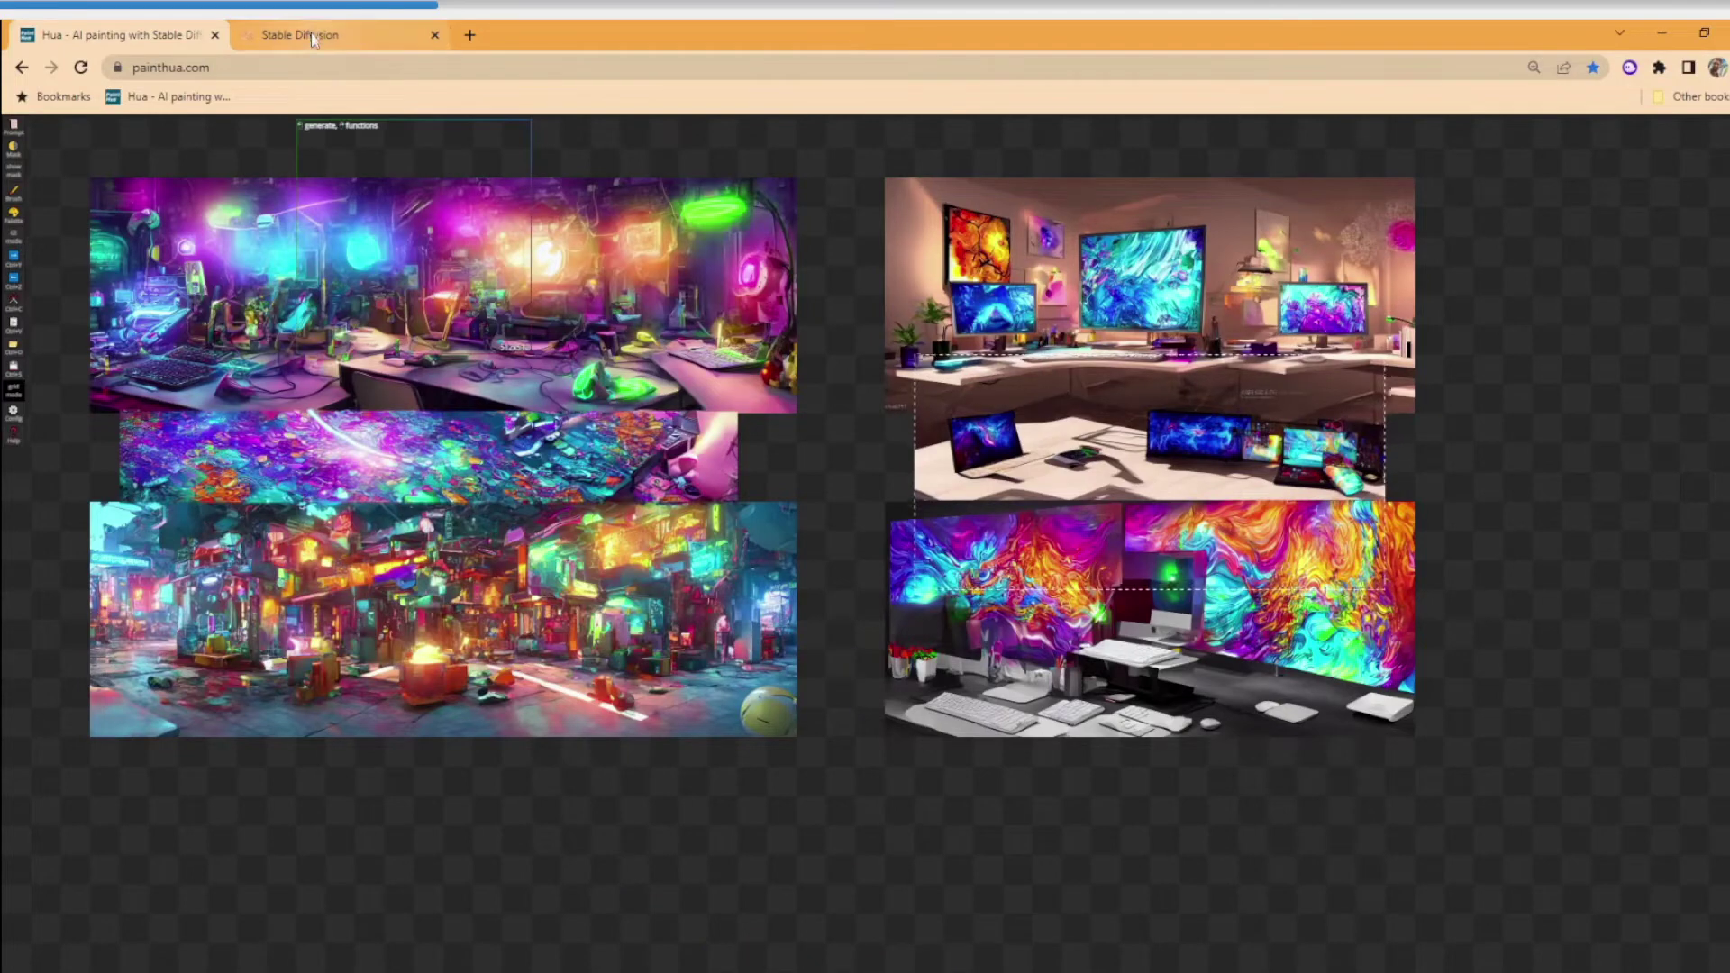
- Switch to the Stable Diffusion web UI, load the model.ckpt checkpoint, and check its loading in the console
click(314, 38)
click(288, 154)
click(262, 216)
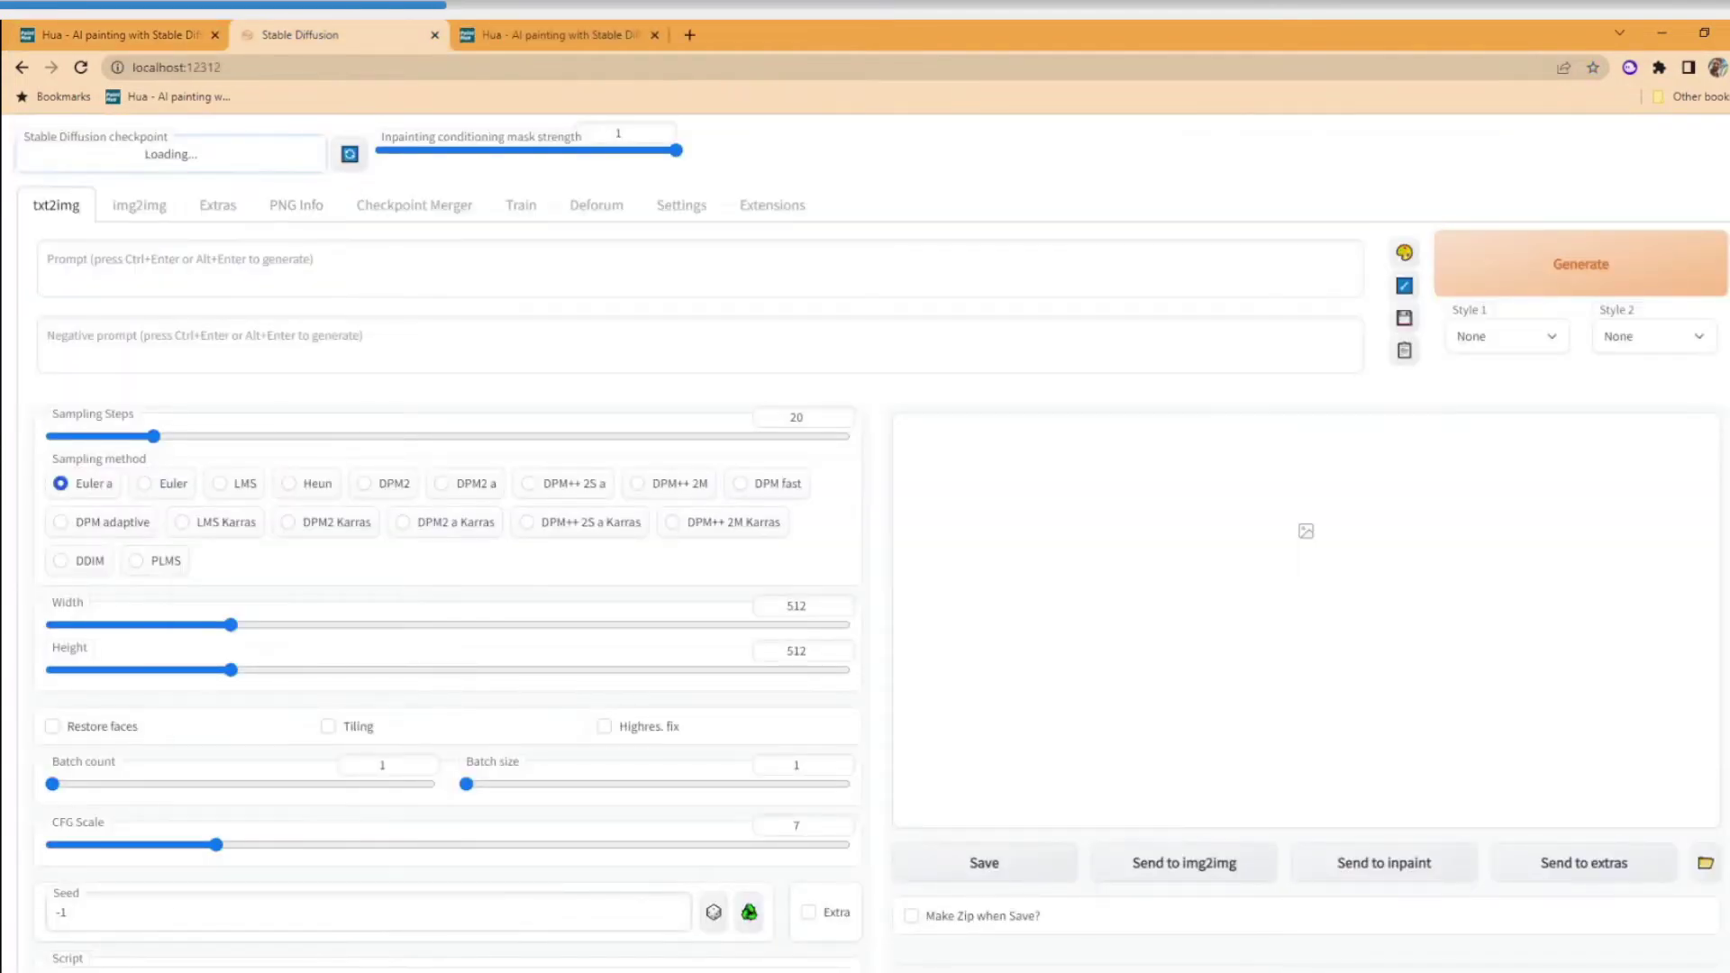
key(alt+Tab)
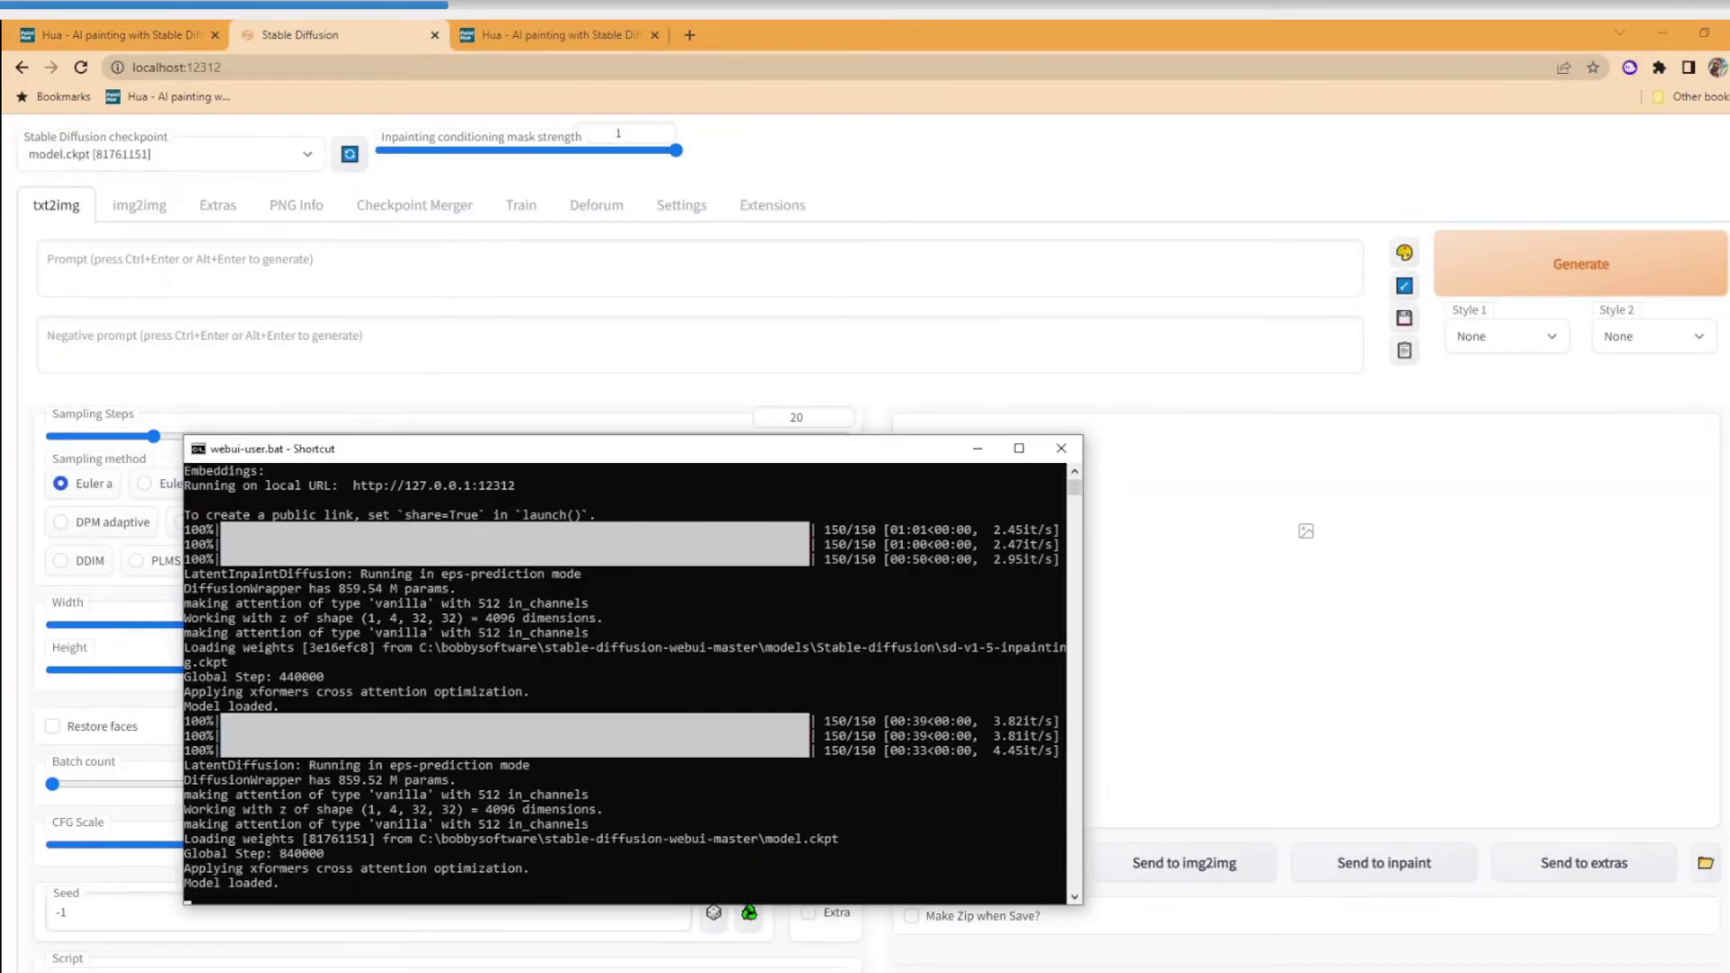
- Switch to the second, empty painting canvas and generate a wide image near its upper-left corner
click(522, 36)
click(131, 40)
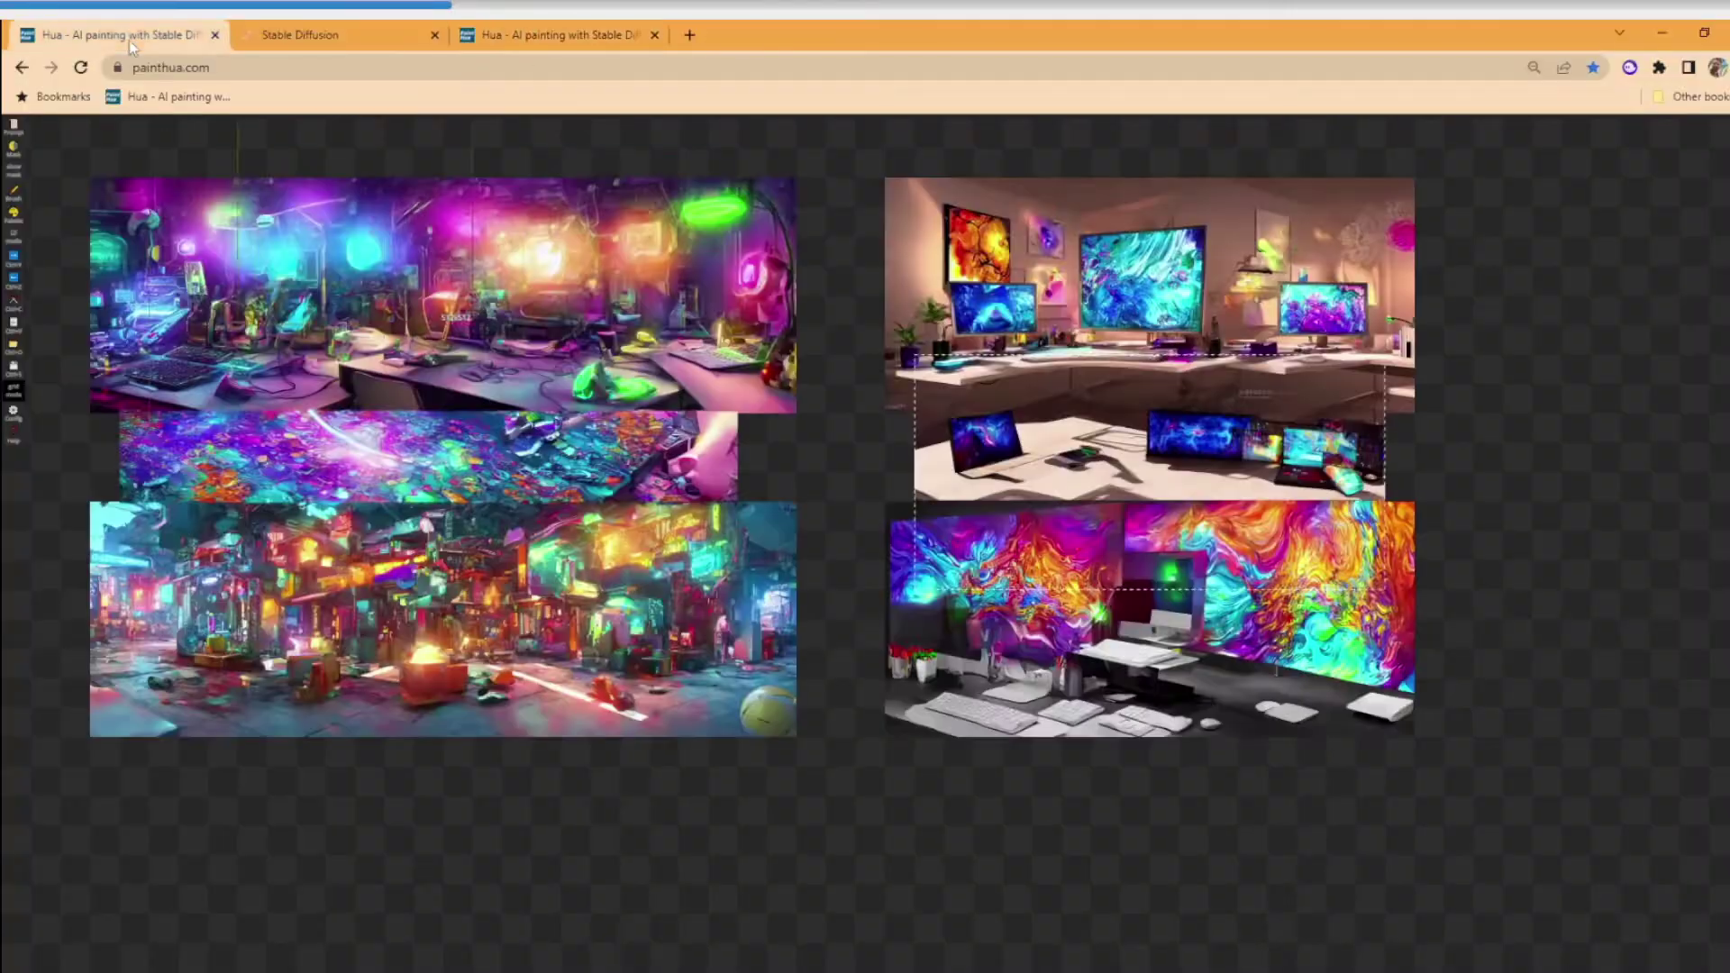
click(549, 35)
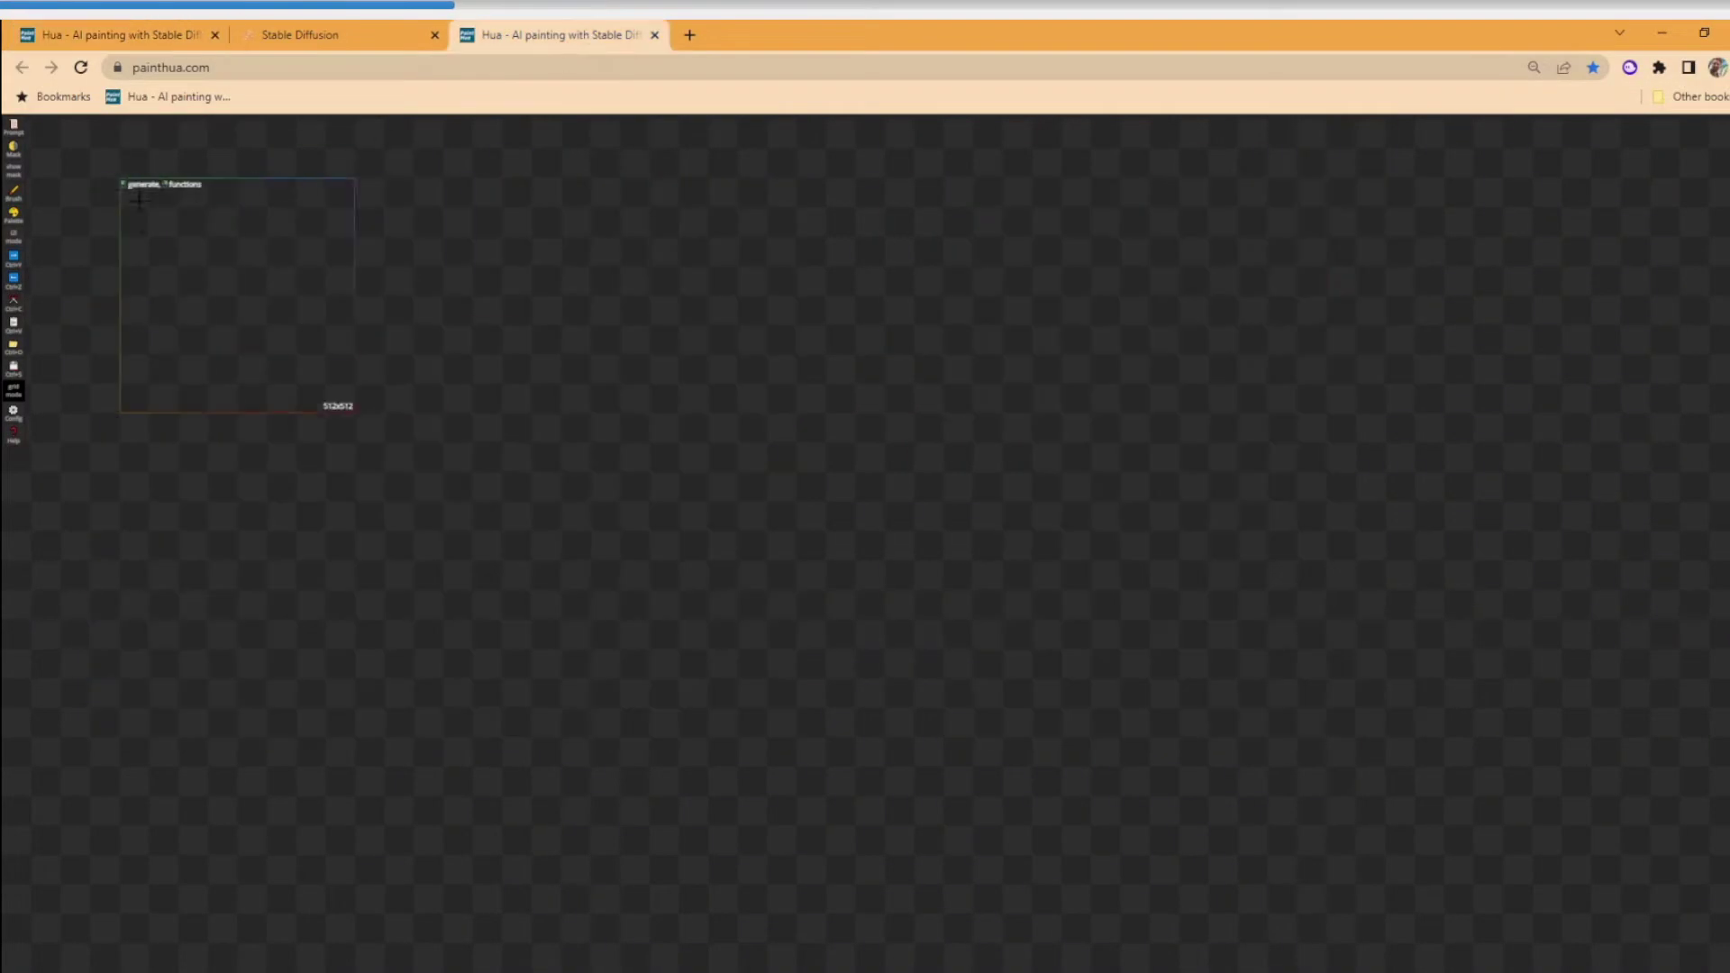
drag(100, 188, 630, 193)
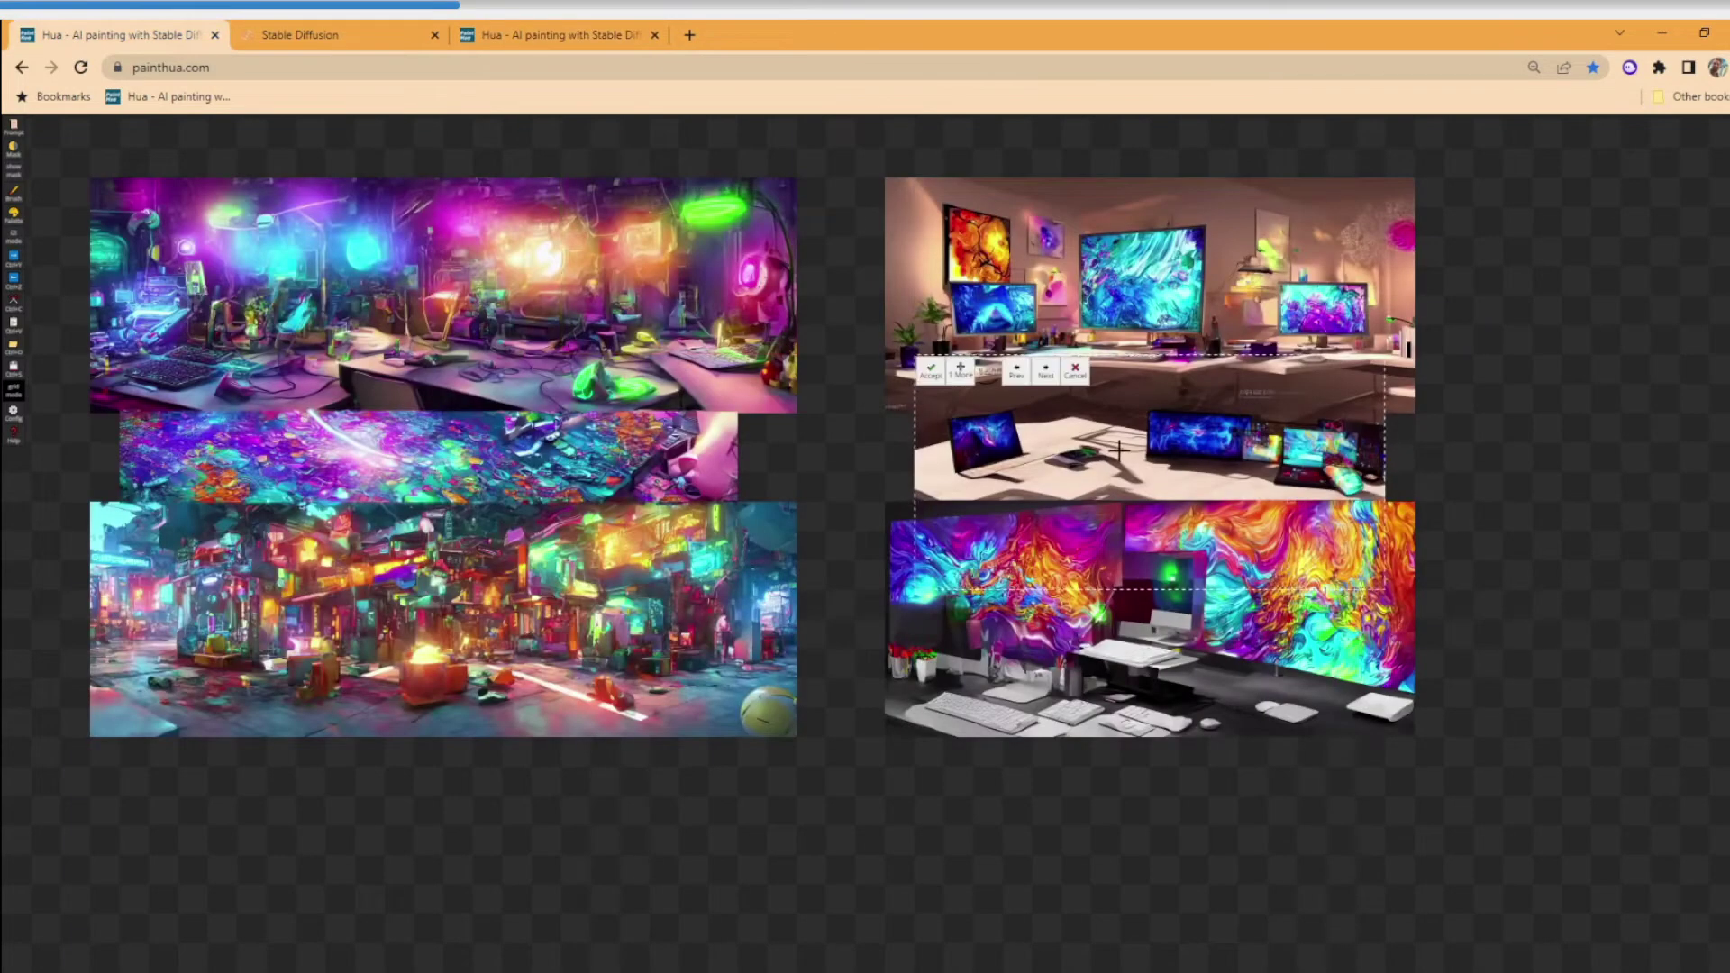
- Accept the outpainted strip joining the two office images on the first canvas and view the whole composition
click(1044, 378)
click(933, 379)
key(ctrl+minus)
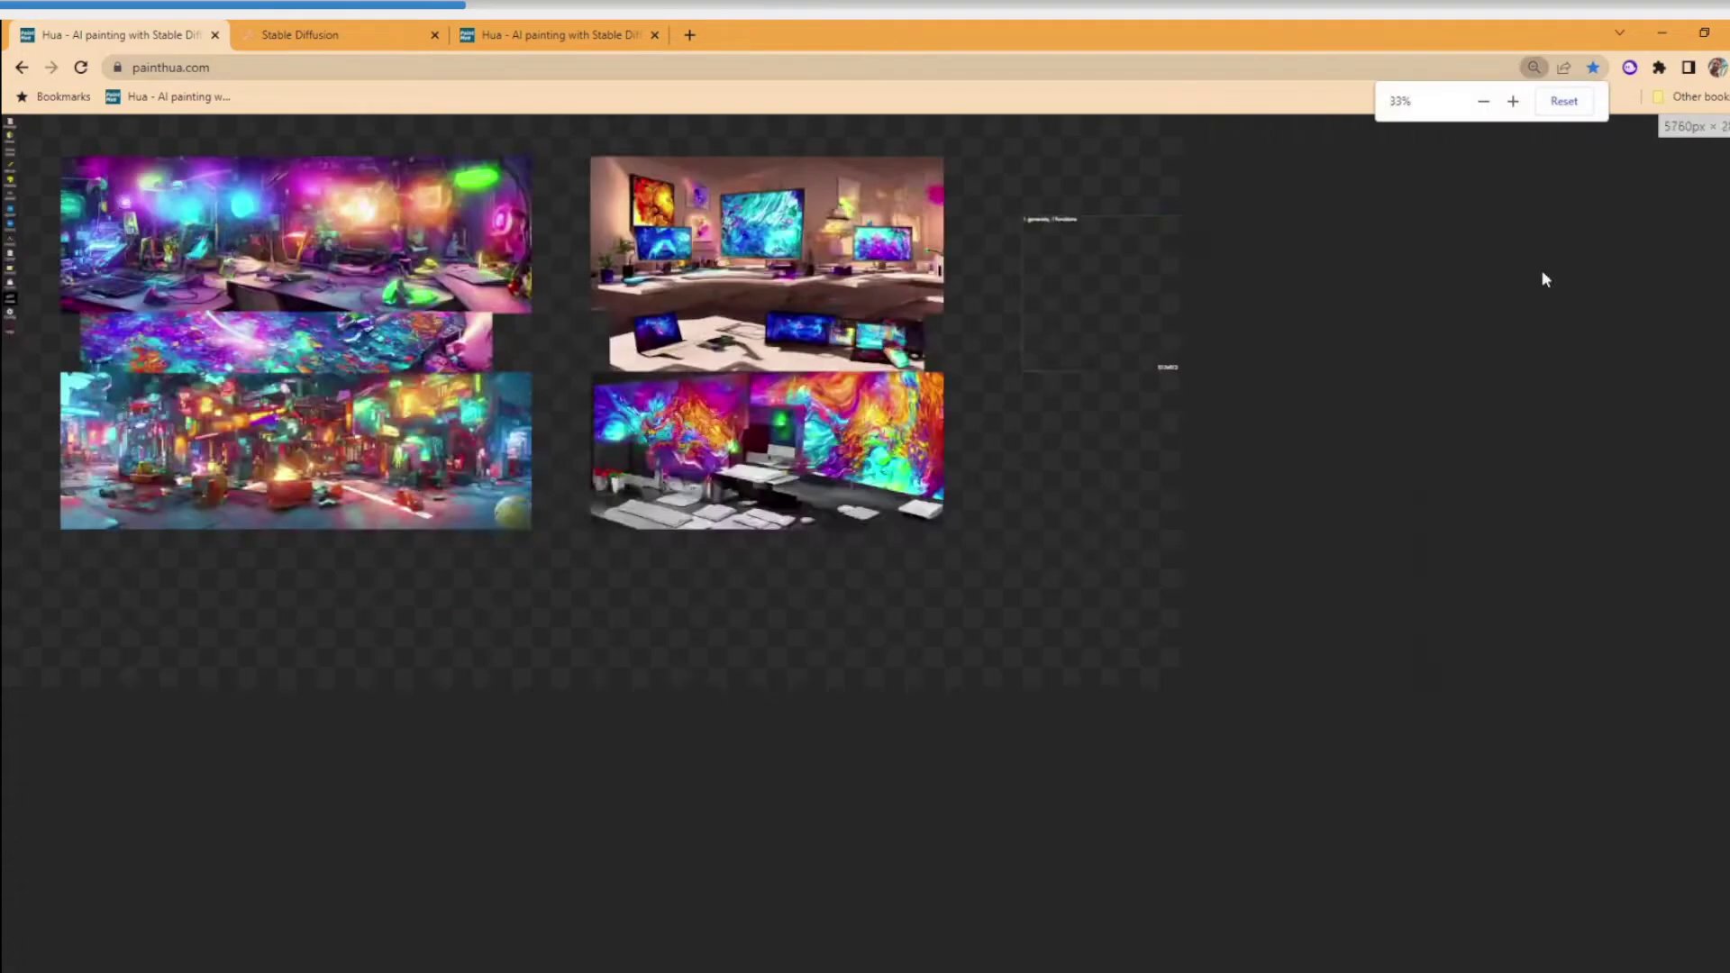
key(ctrl+plus)
- On the second canvas, outpaint 512x512 regions extending the monitor image and the city panorama beyond their right edges
click(580, 38)
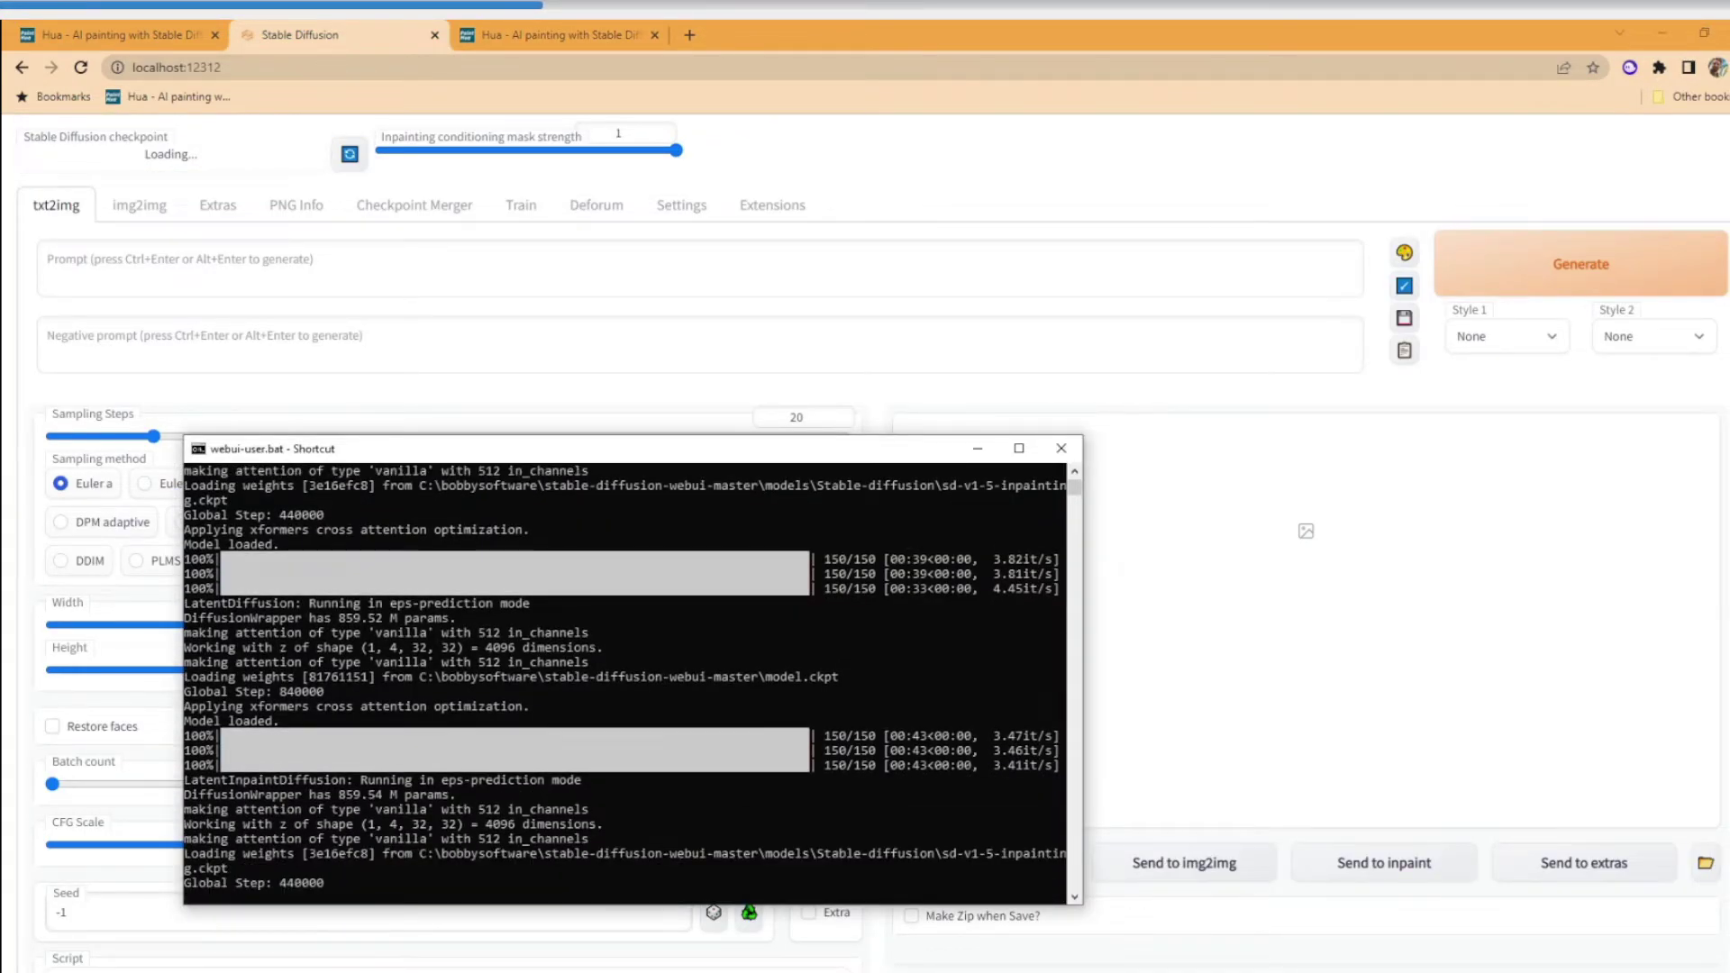
click(551, 34)
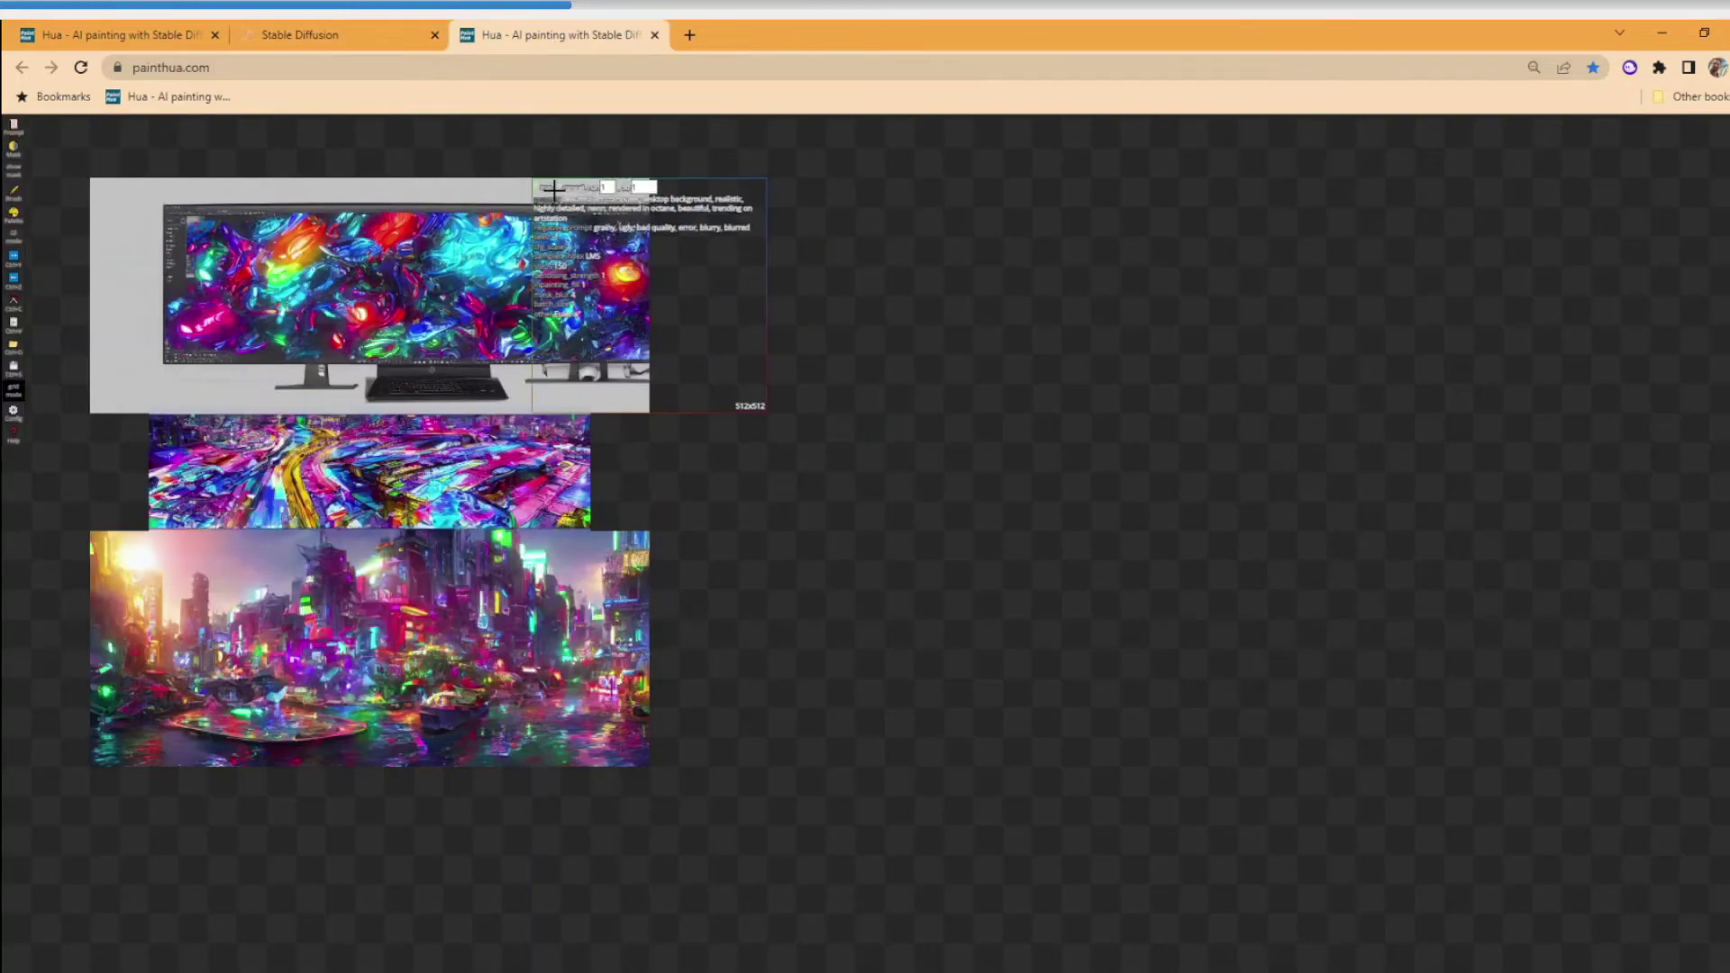
click(554, 191)
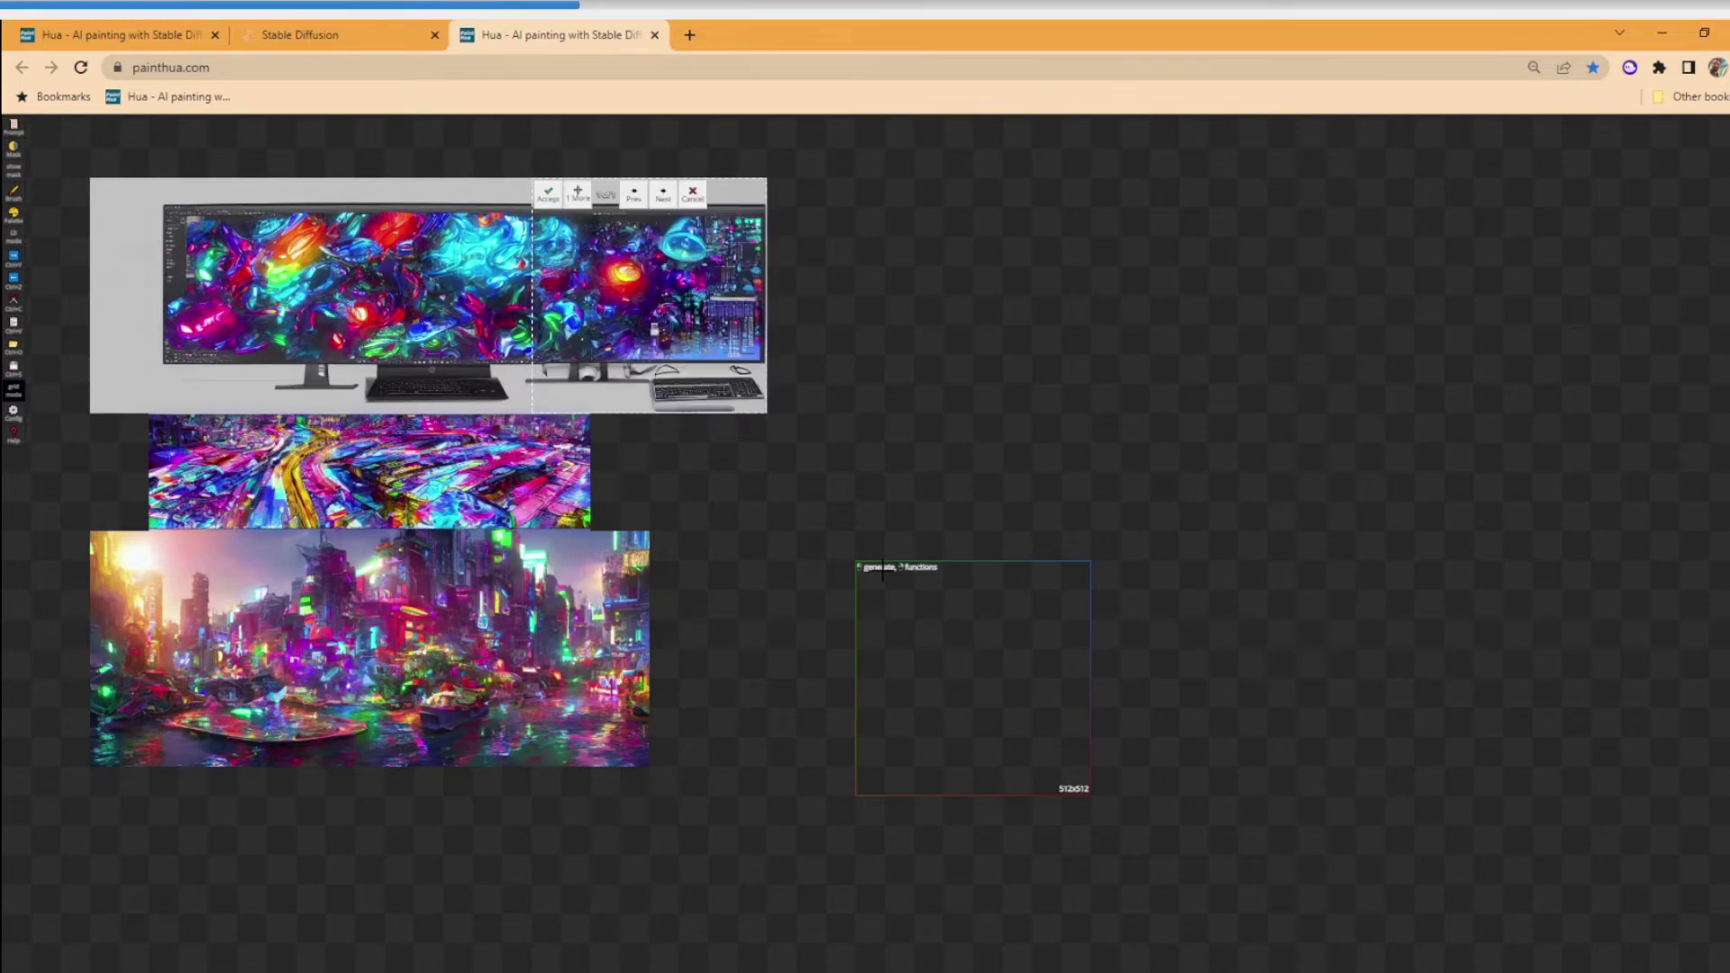
click(581, 544)
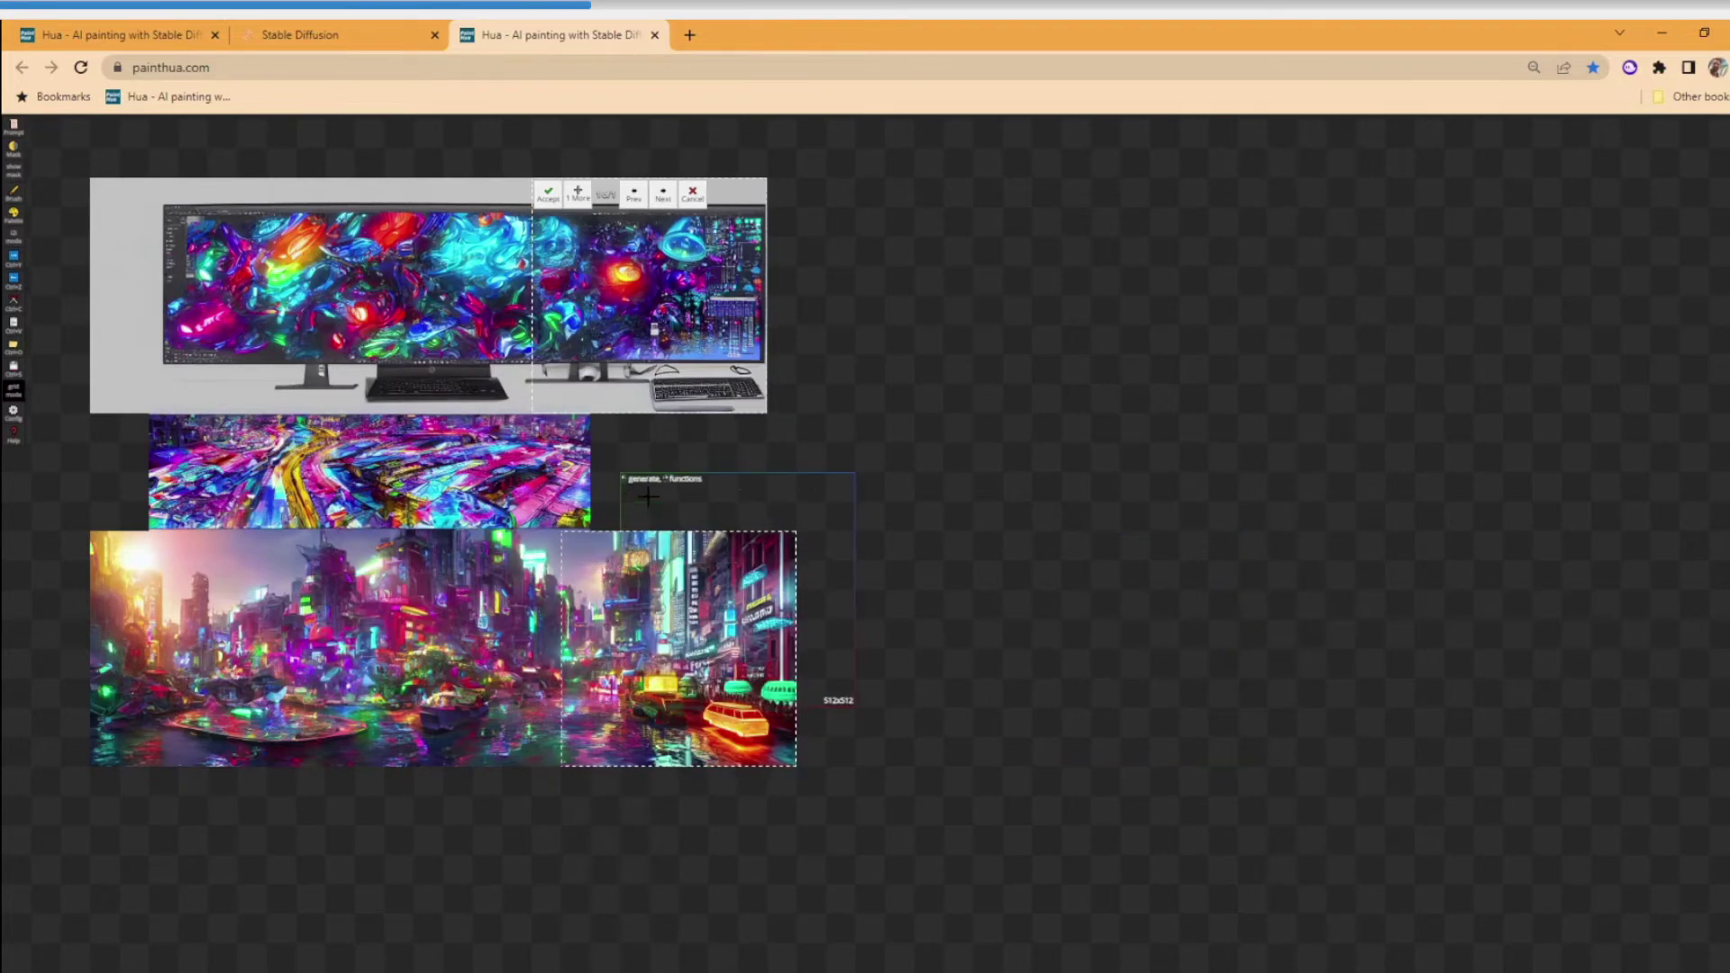
click(634, 492)
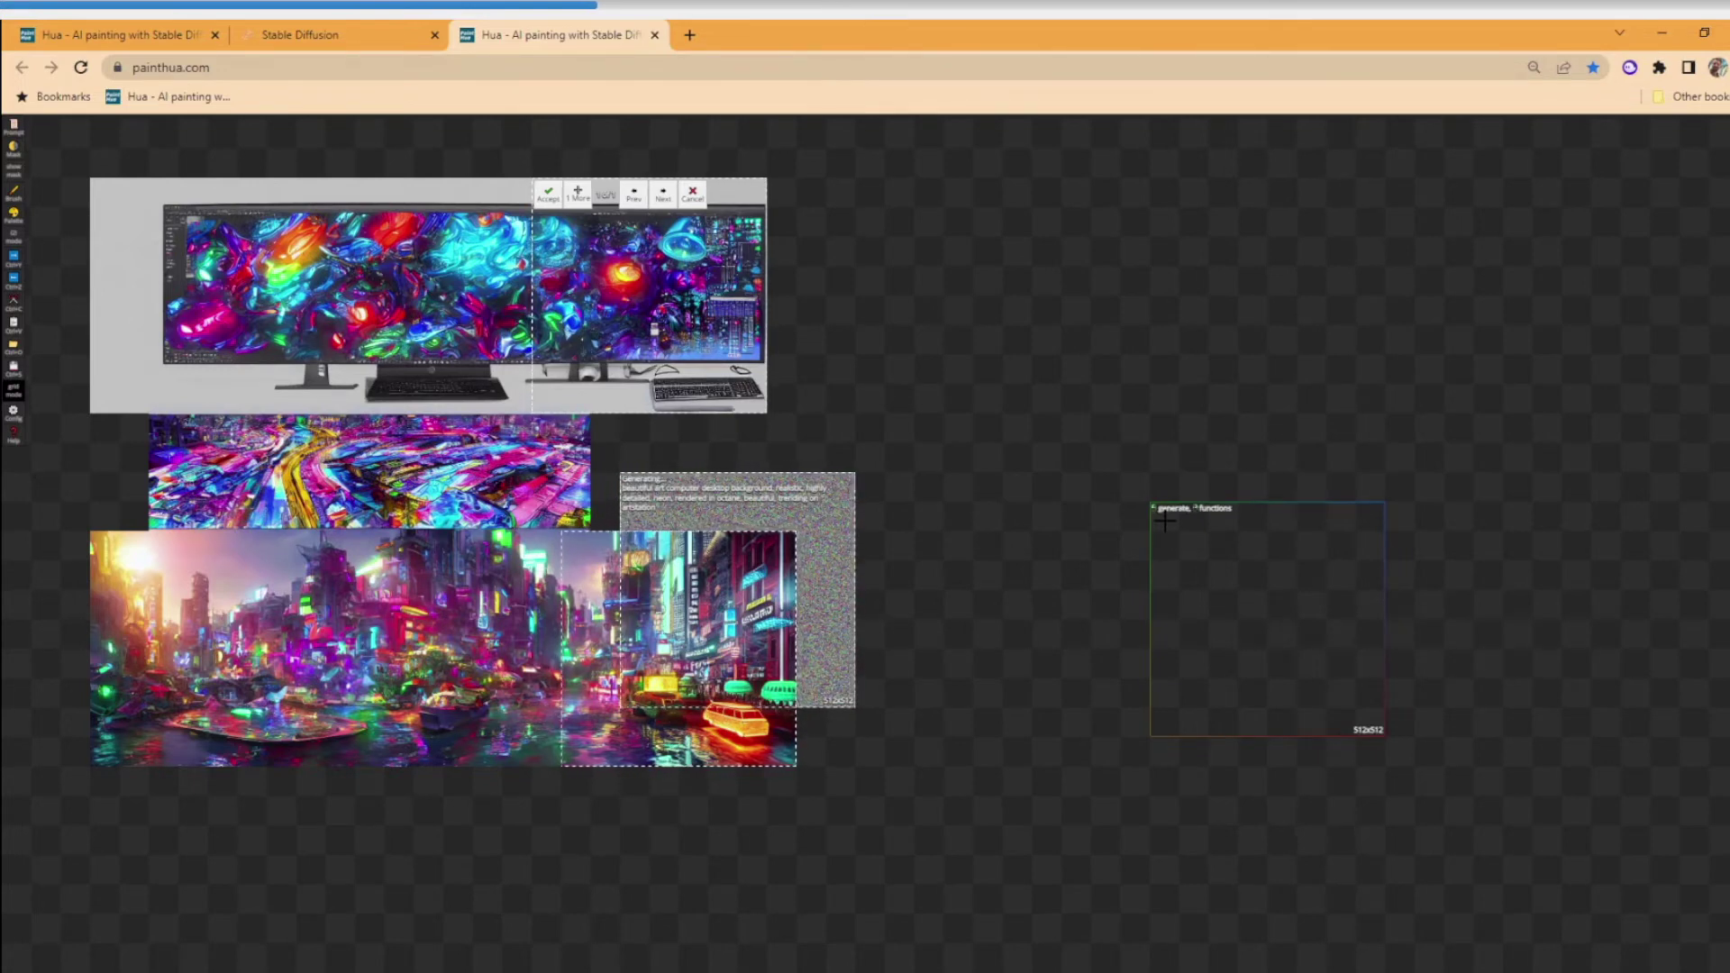
- Accept the pending extensions of the monitor and city images, and outpaint a 512x512 region over the seam above the city
click(548, 193)
click(634, 487)
click(576, 546)
click(542, 485)
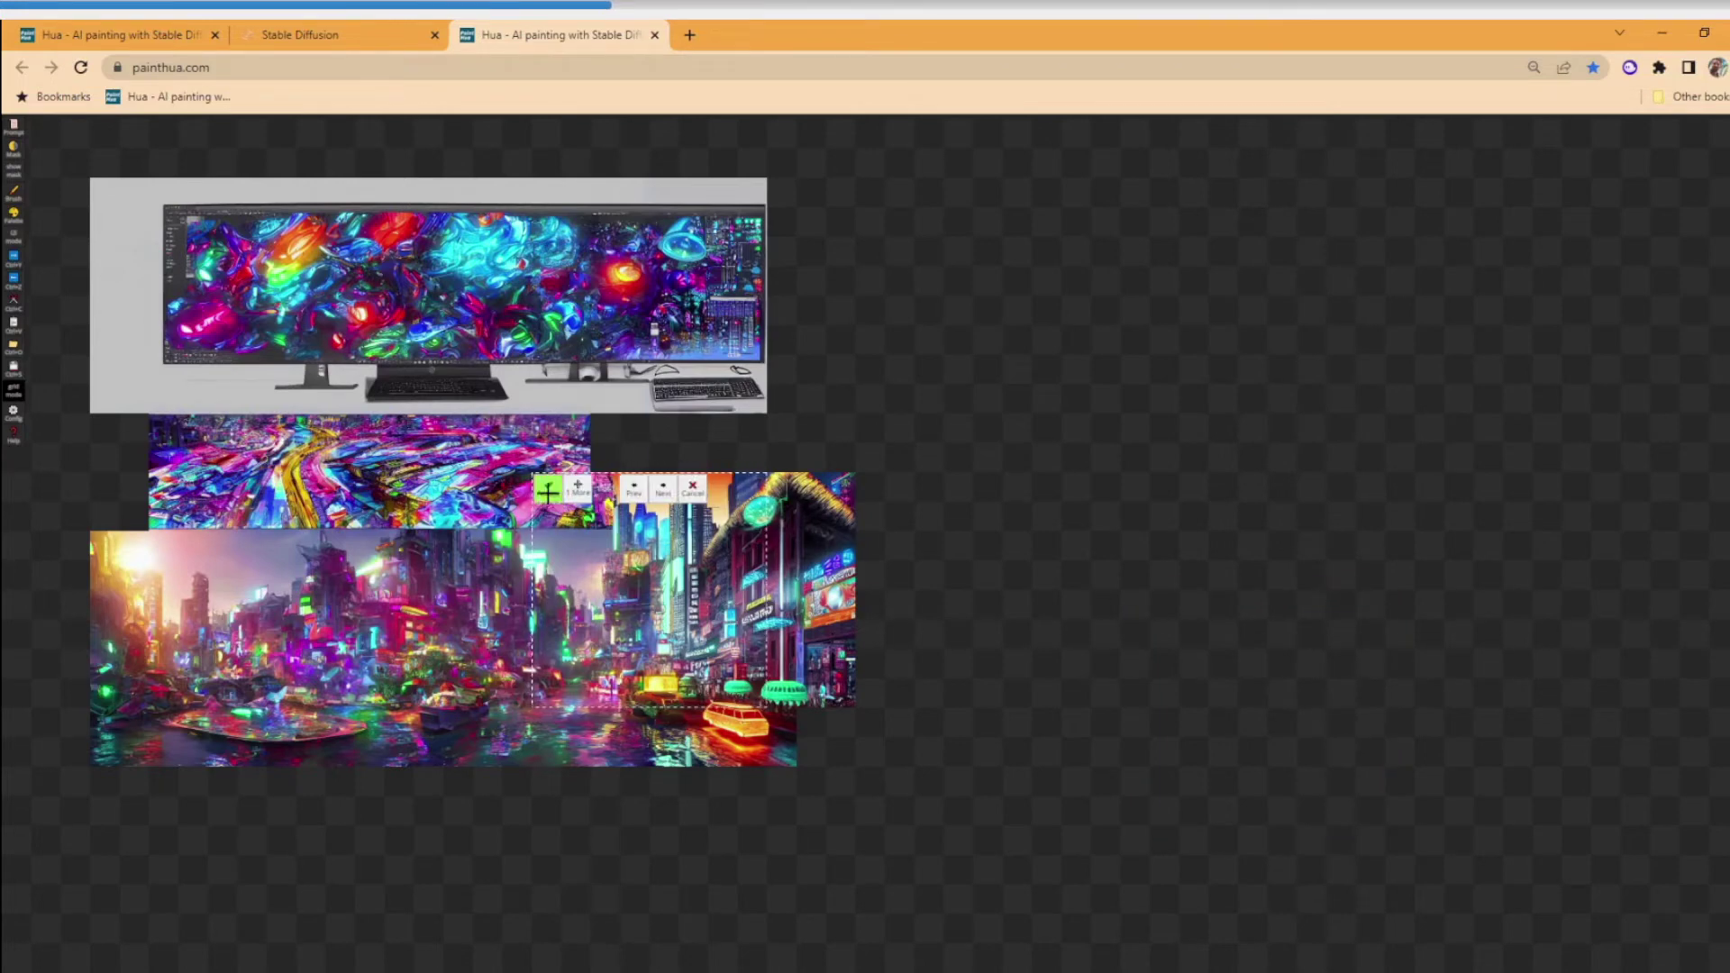
- Accept the seam fill above the city and outpaint two more 512x512 regions rightwards between the monitor and city images
click(548, 489)
click(571, 395)
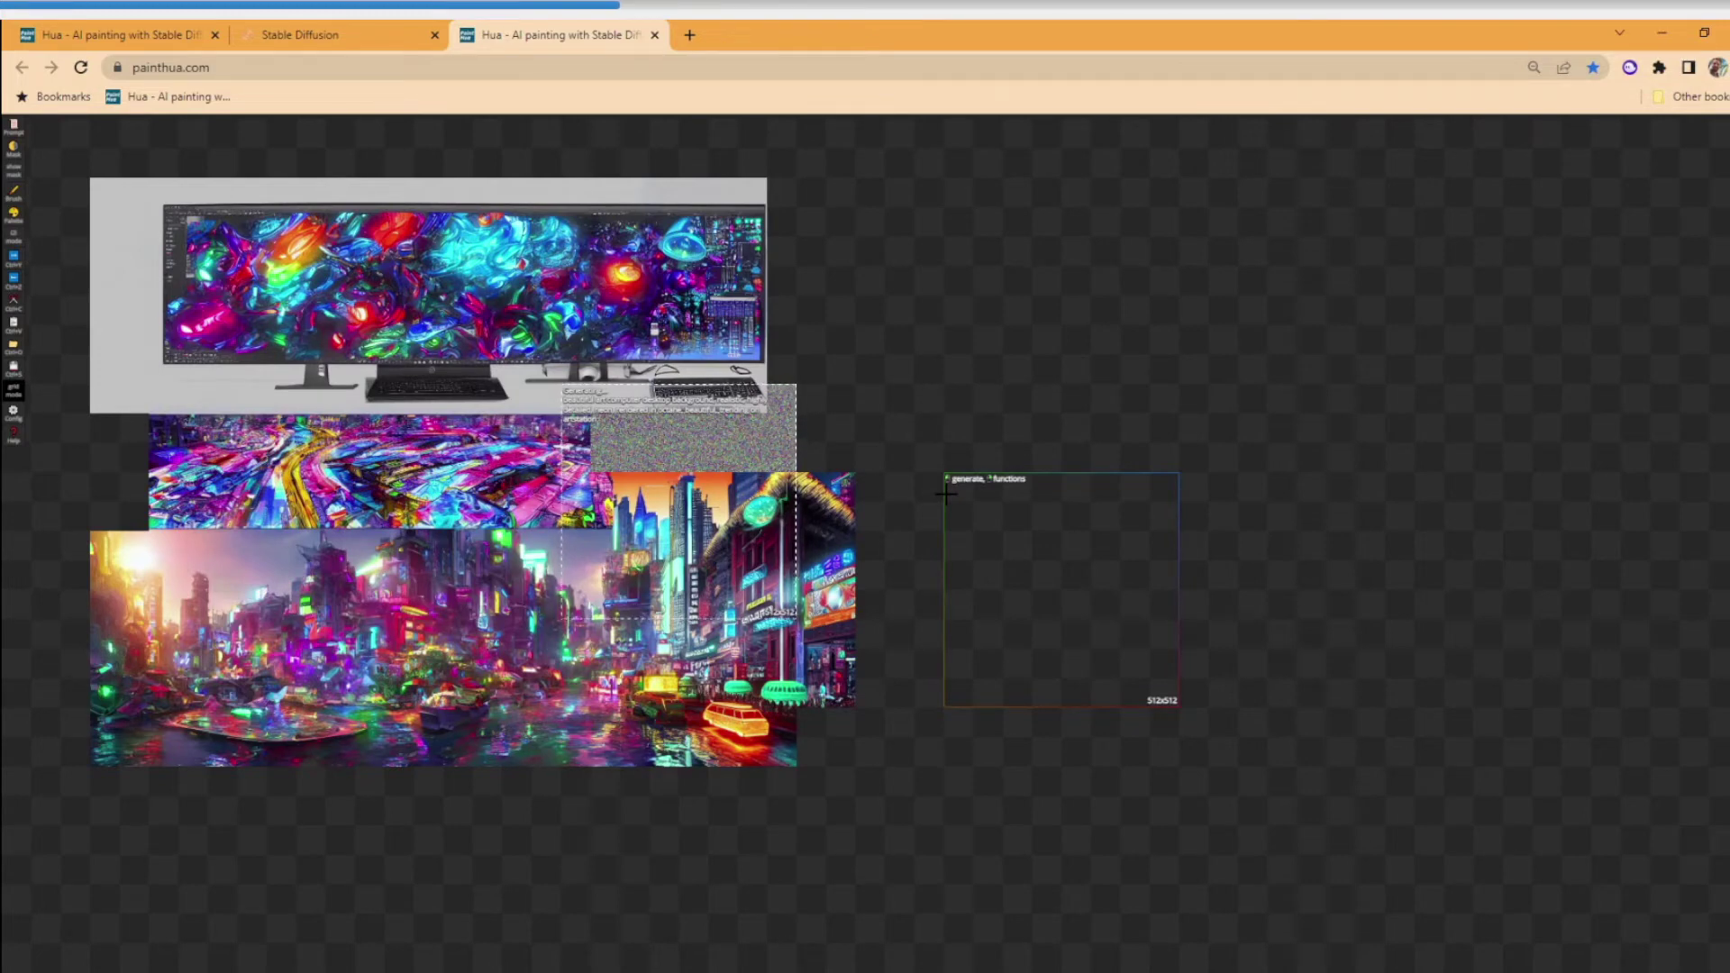
click(578, 398)
click(690, 341)
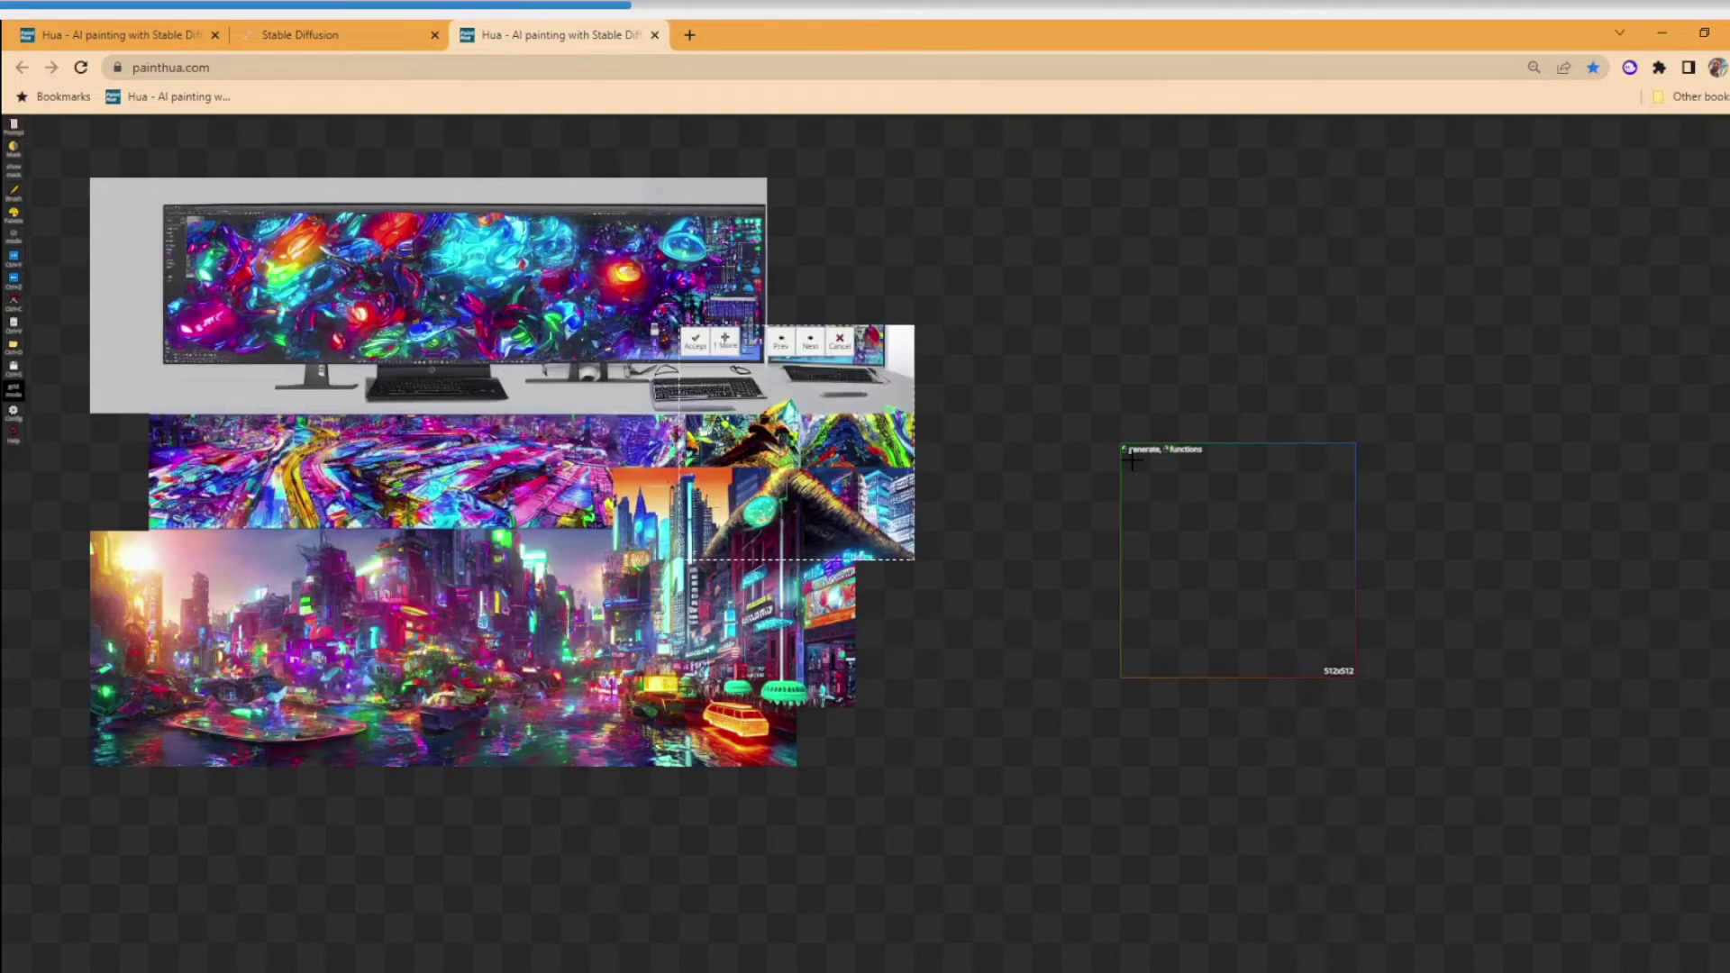
- Accept the laptop region and outpaint another 512x512 region farther right beside the monitor image, accepting its result
click(695, 341)
click(751, 303)
click(752, 302)
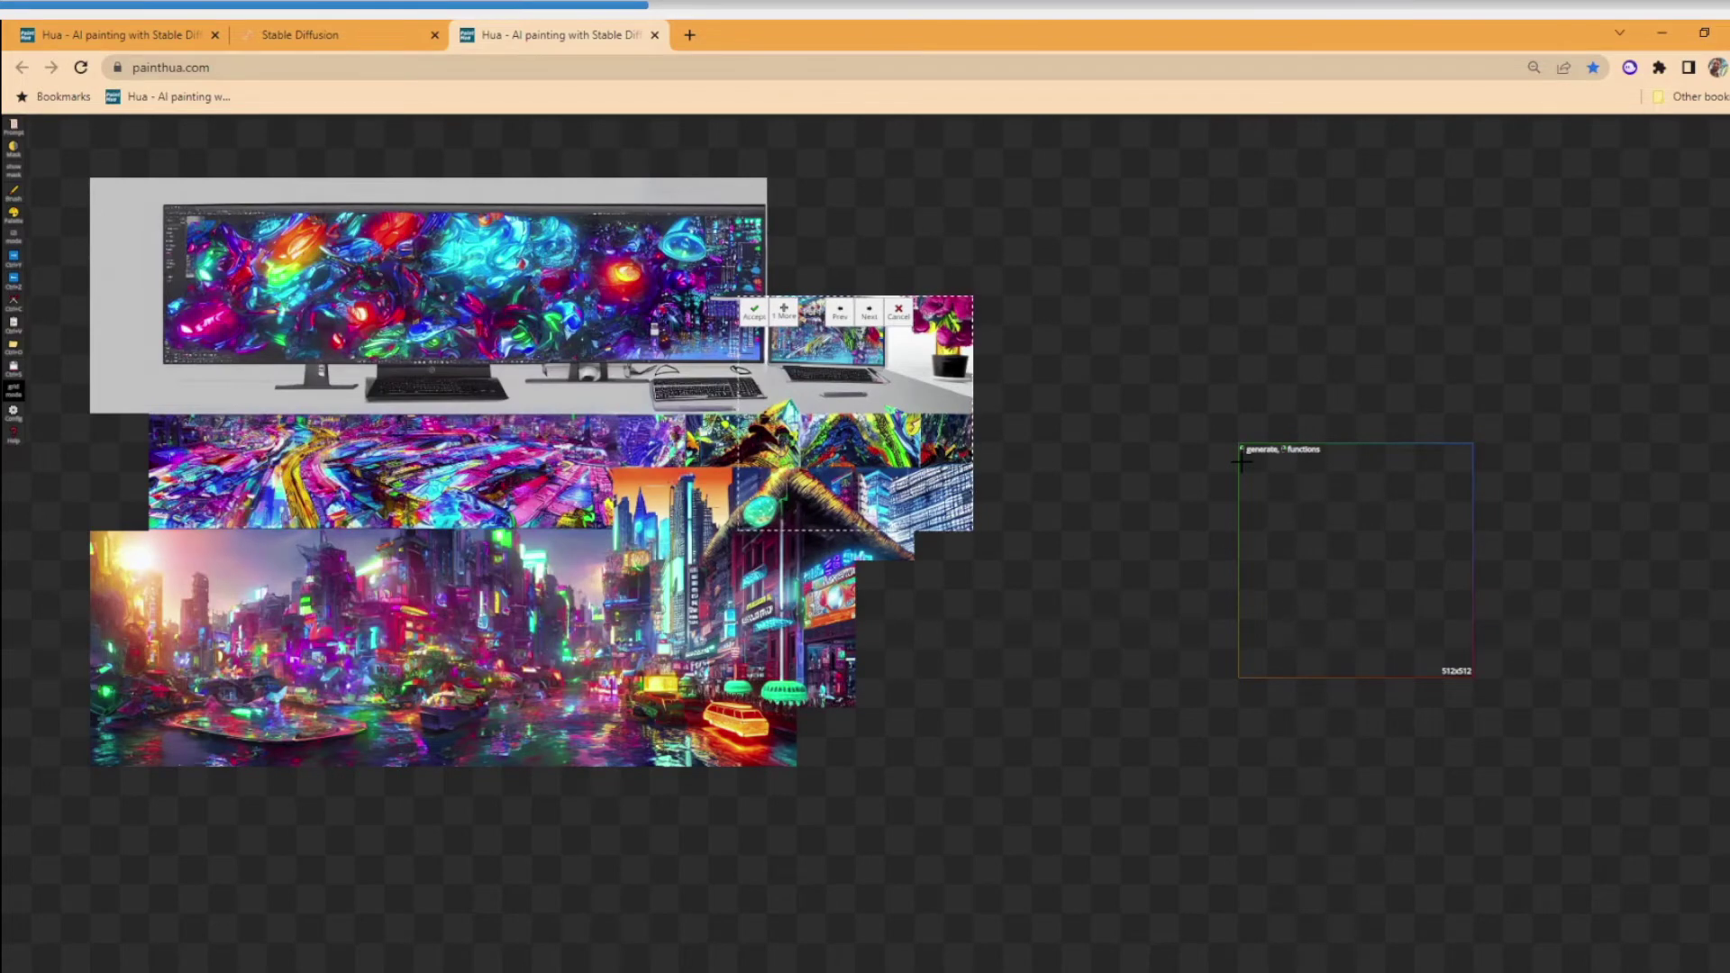
click(754, 311)
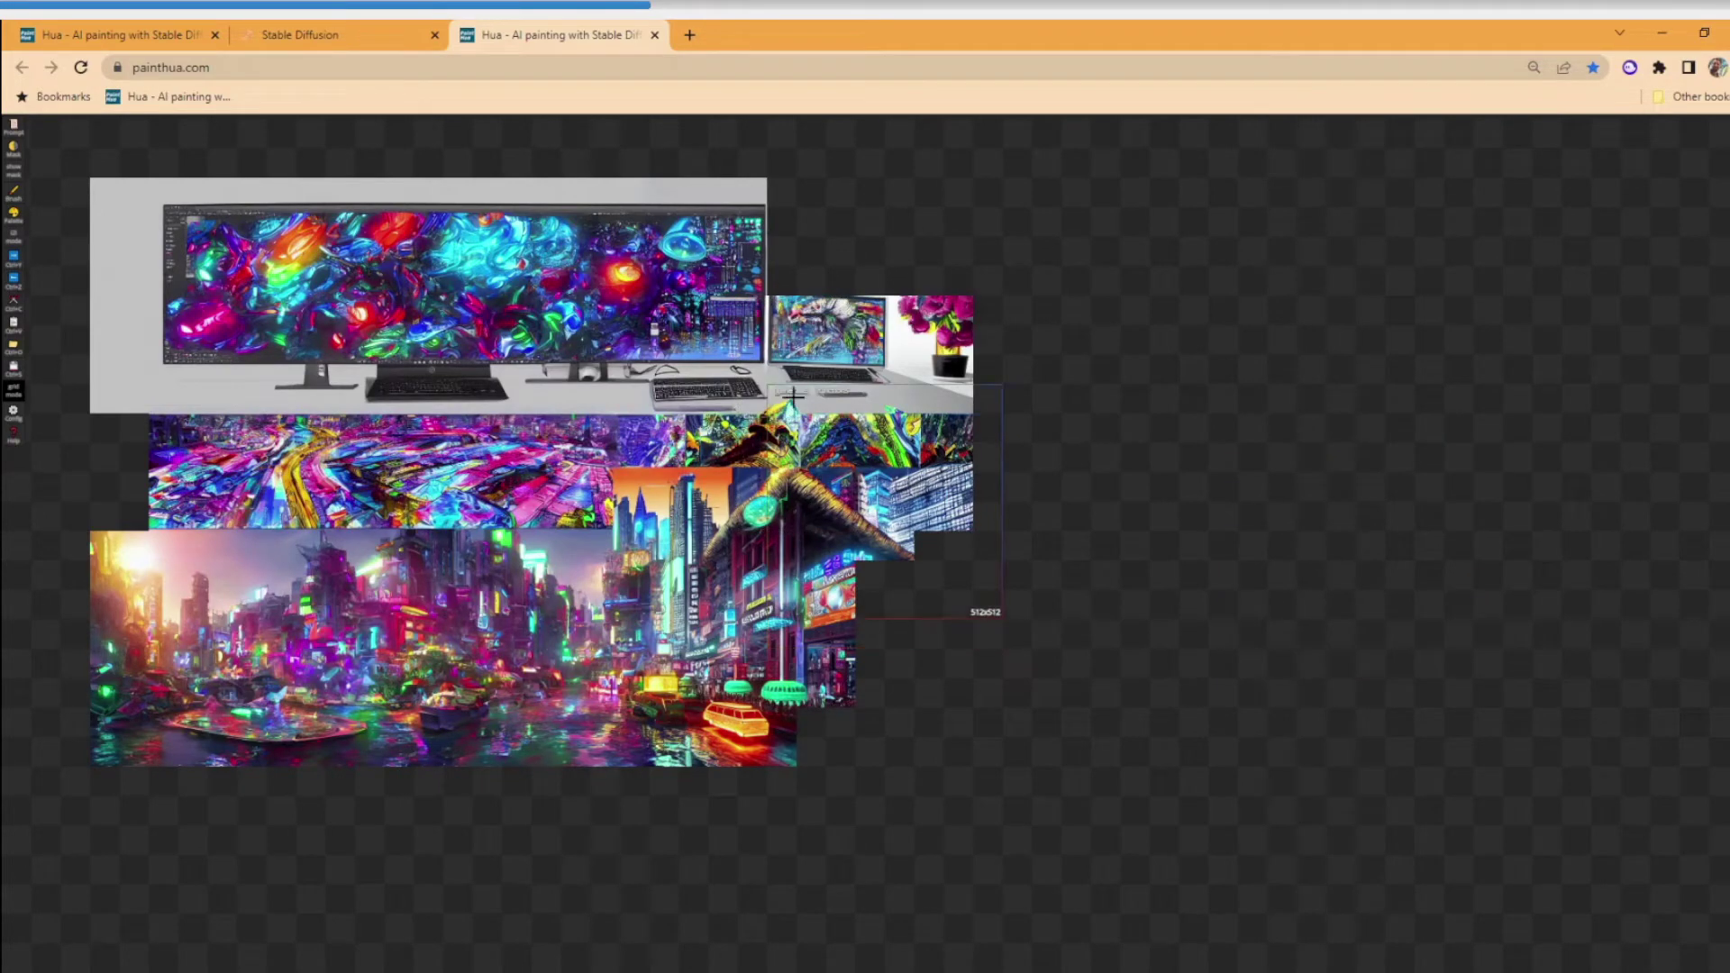
- Outpaint two 512x512 regions beyond the laptop and flower area, and generate a much larger region overlapping the composition's right side
click(820, 365)
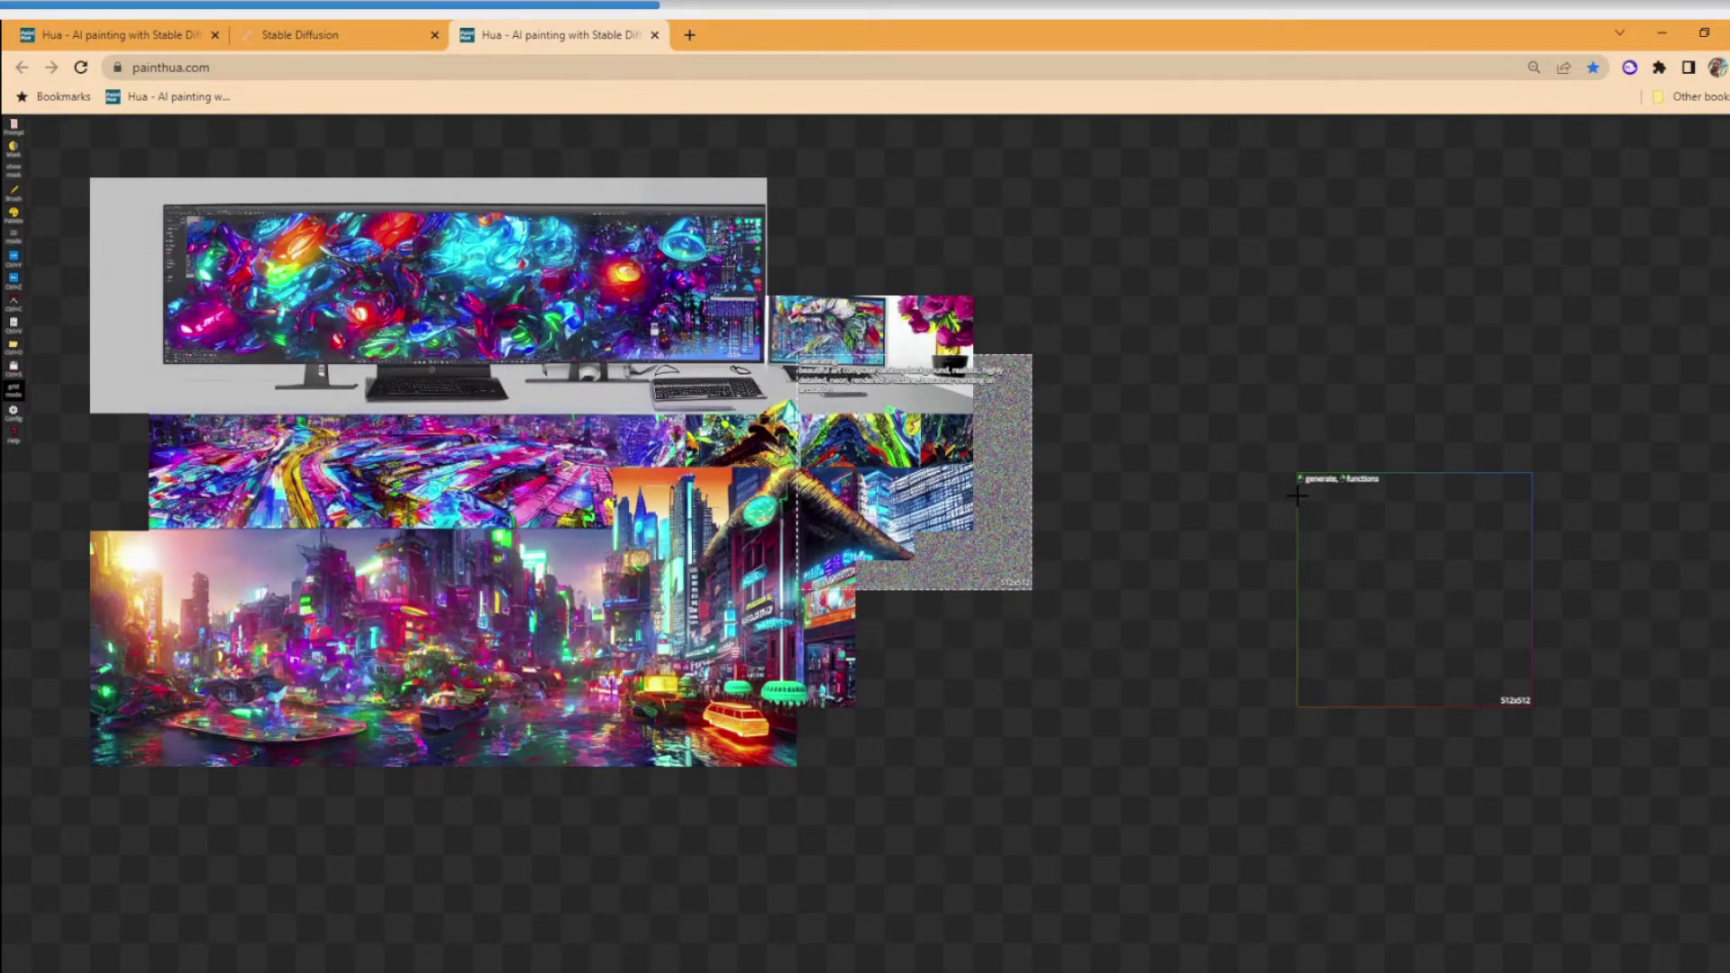
click(818, 367)
click(928, 397)
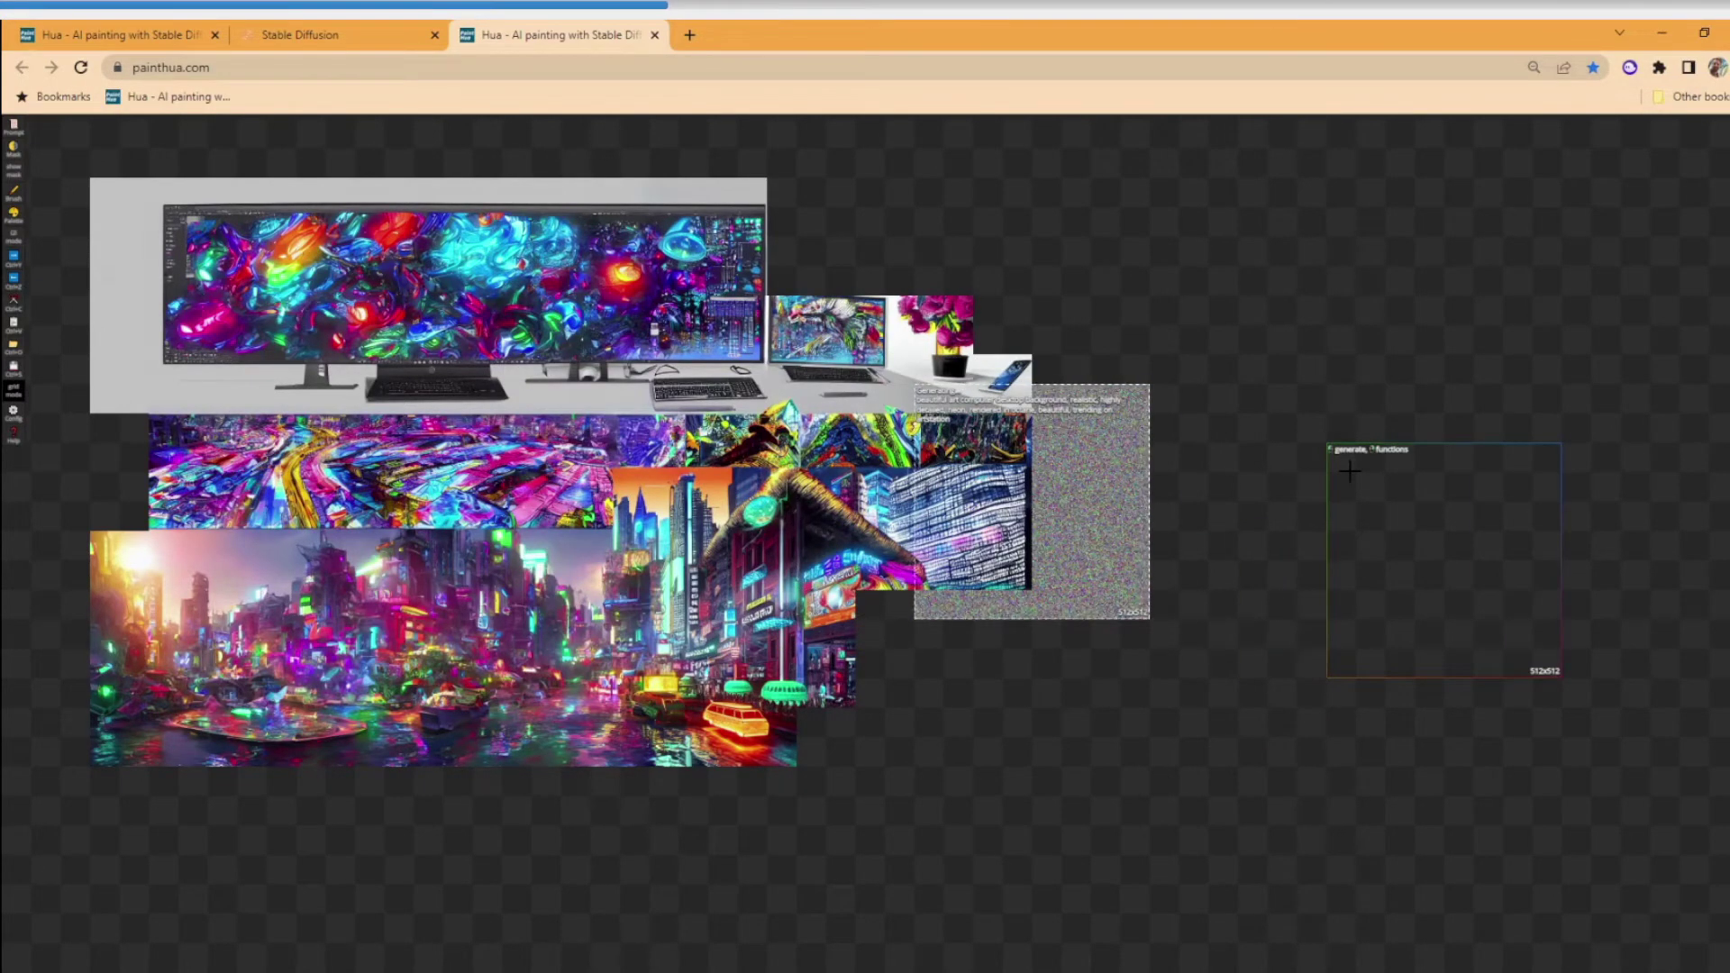
drag(666, 316, 1123, 694)
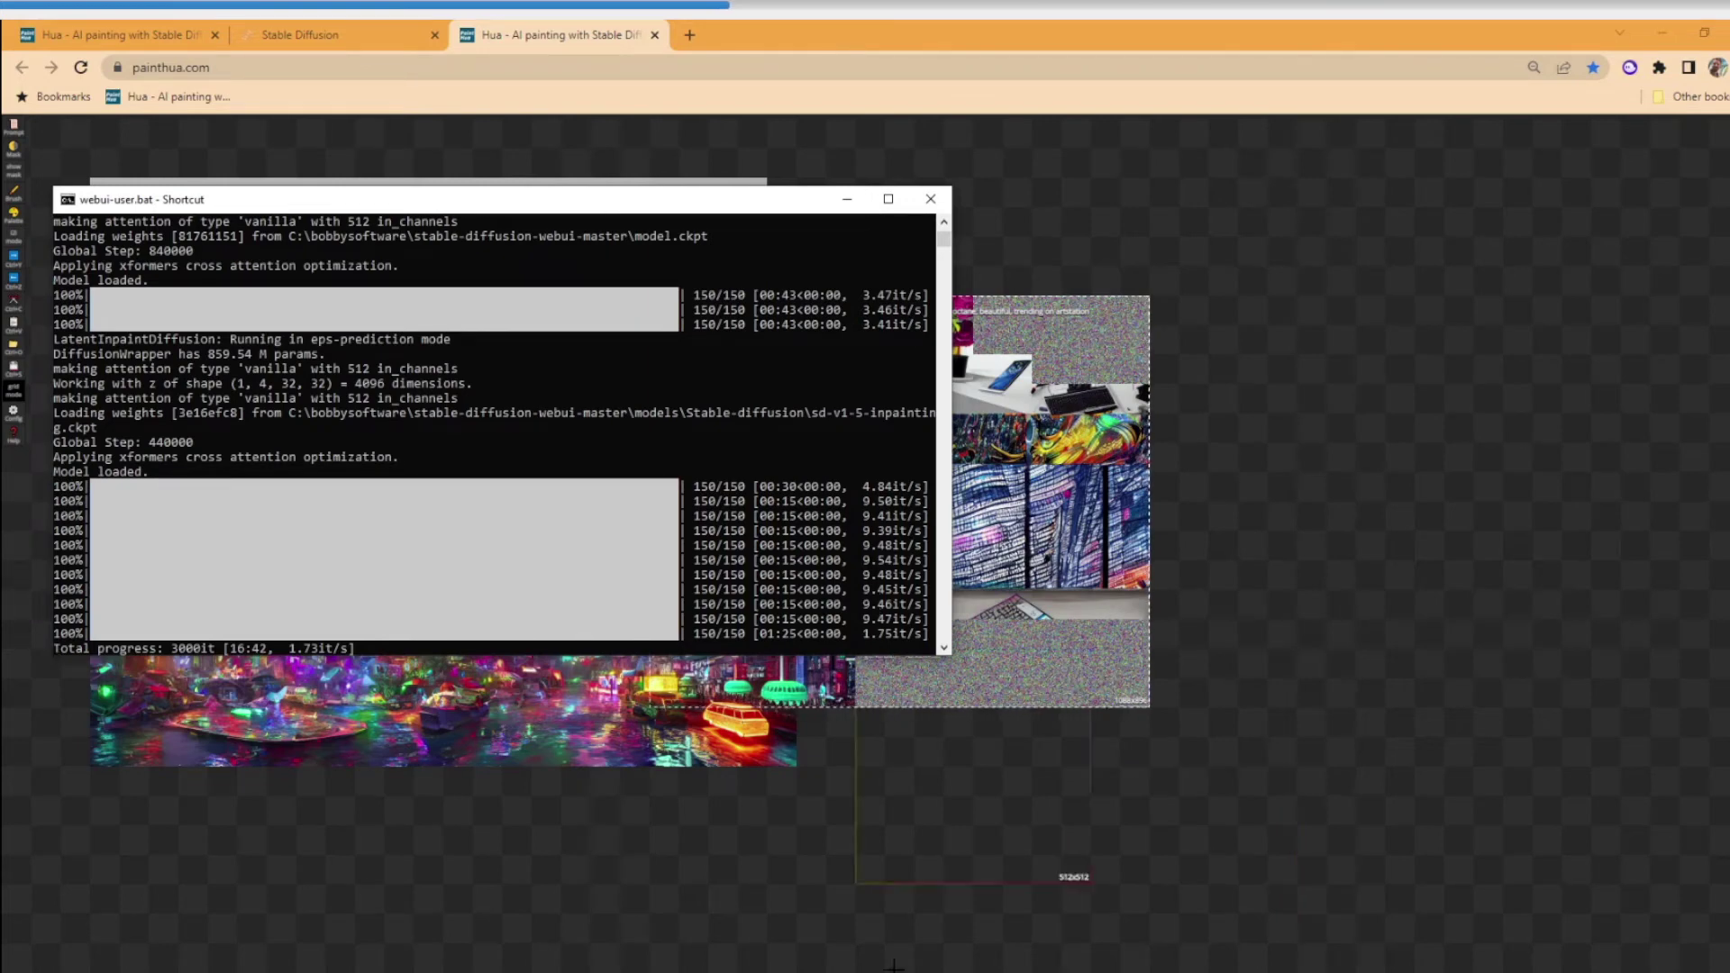
- Switch to the DevTools window and inspect the txt2img and img2img requests' response, headers, preview and timing
mouse_move(897, 969)
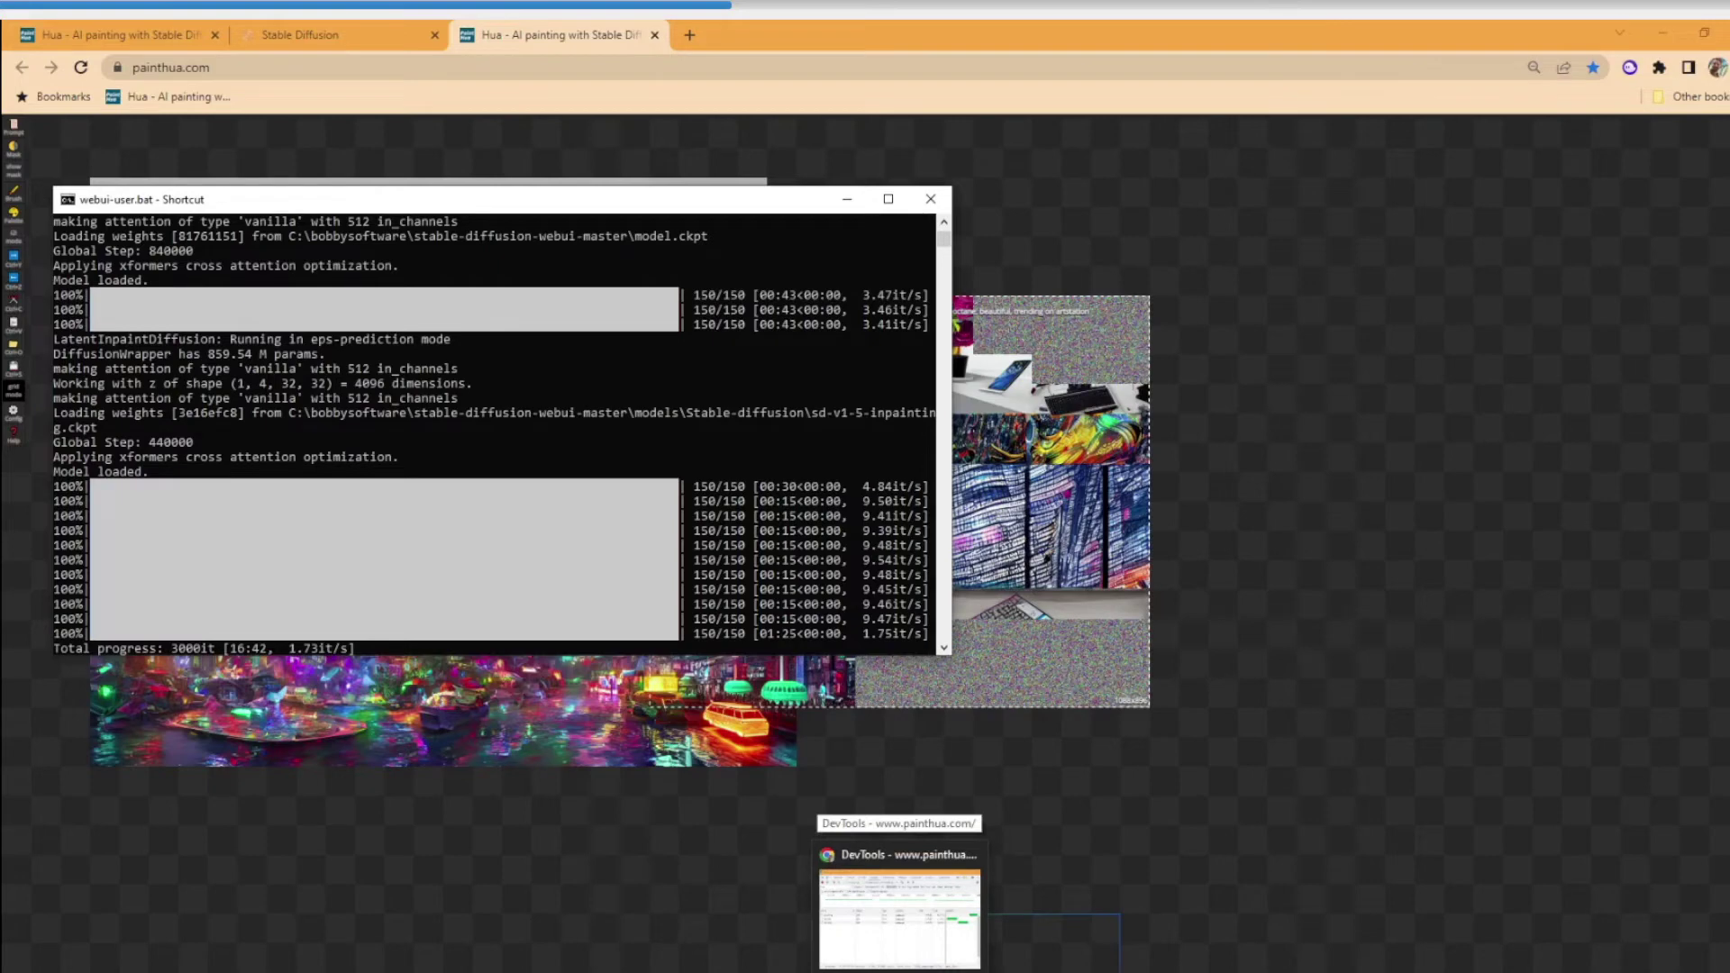
click(899, 917)
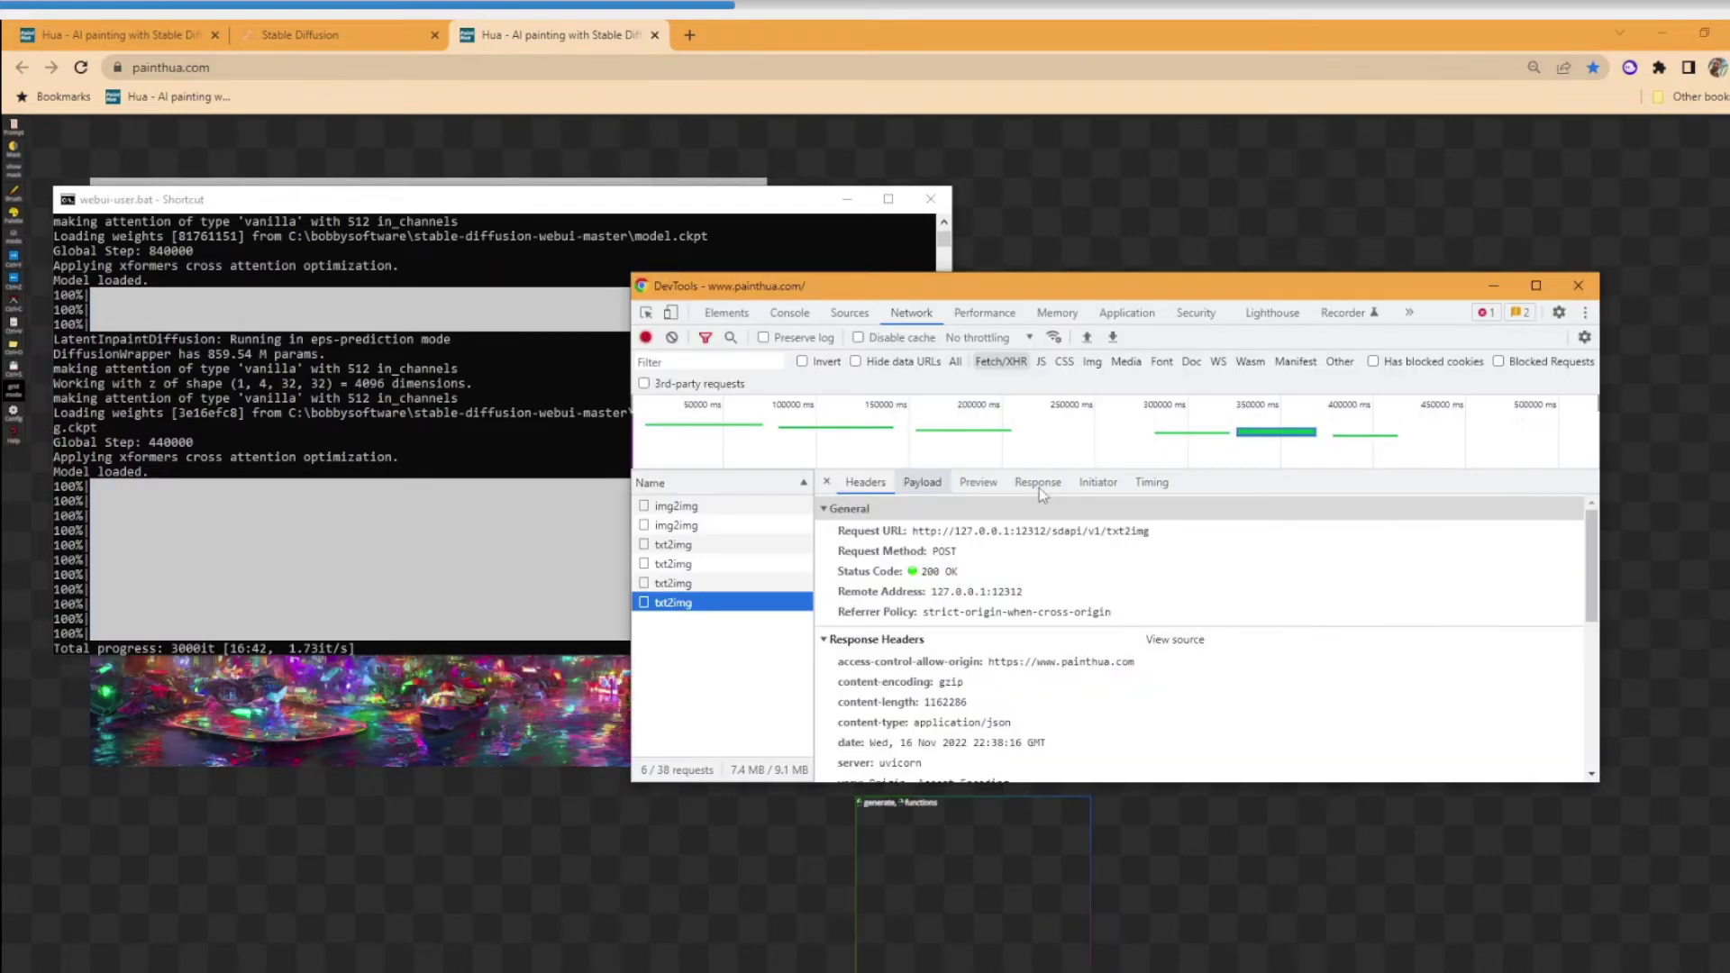
click(1038, 483)
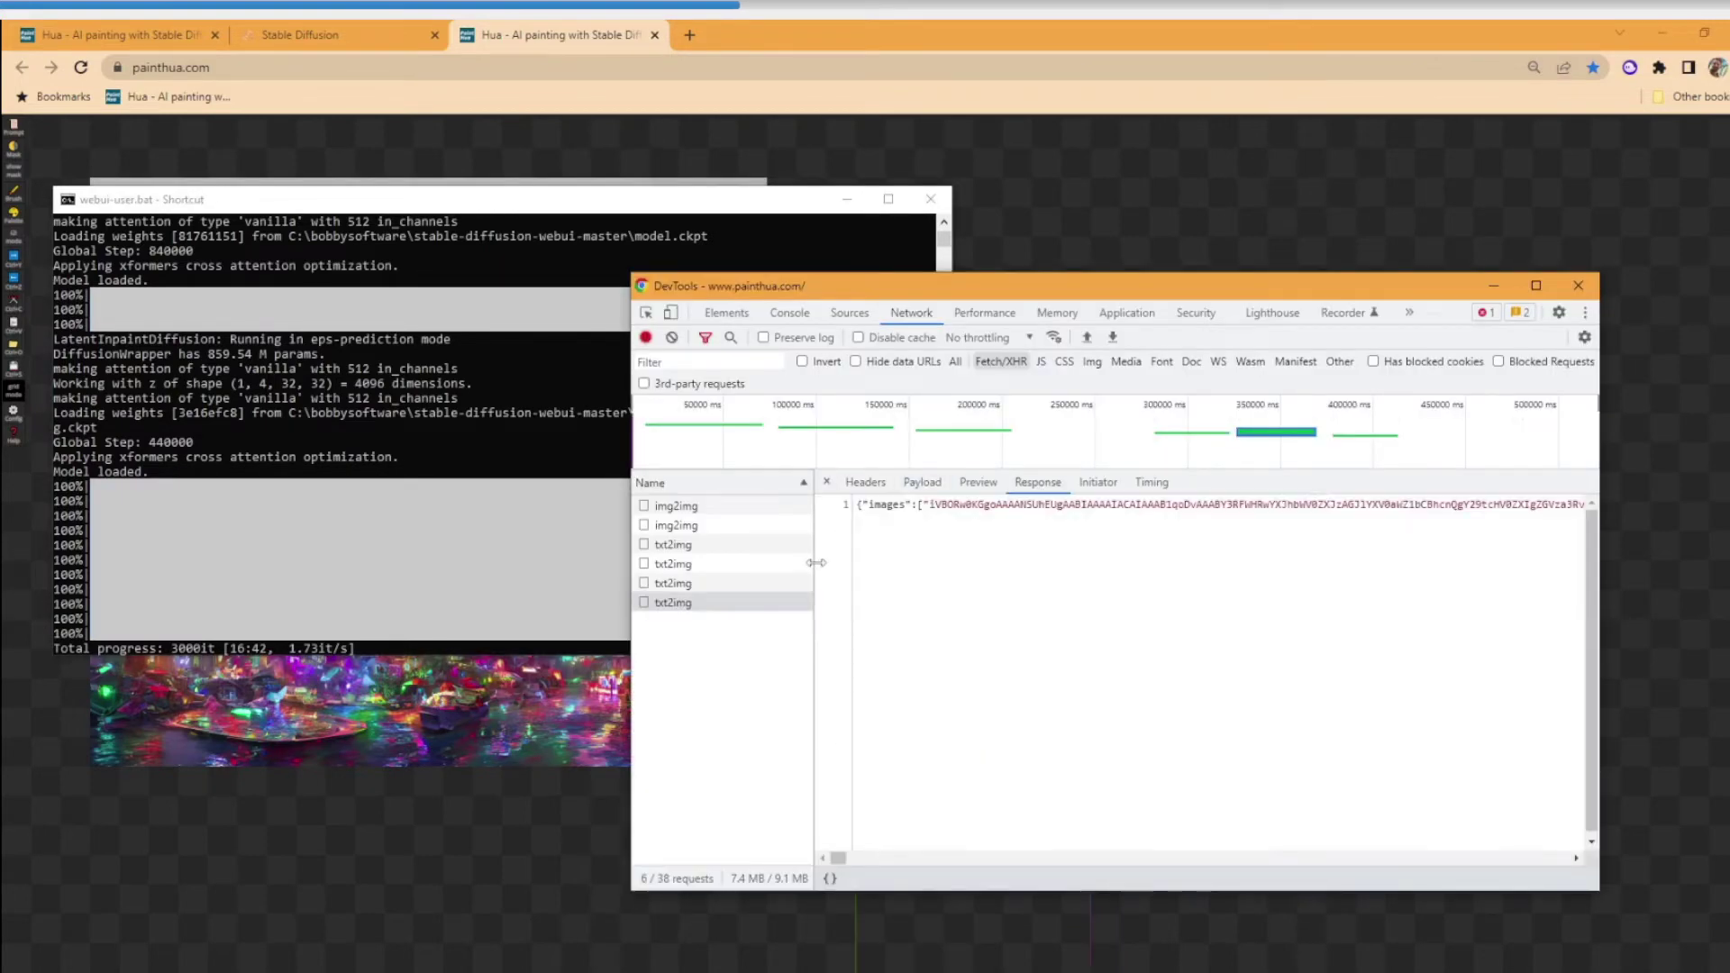
drag(816, 563, 1075, 541)
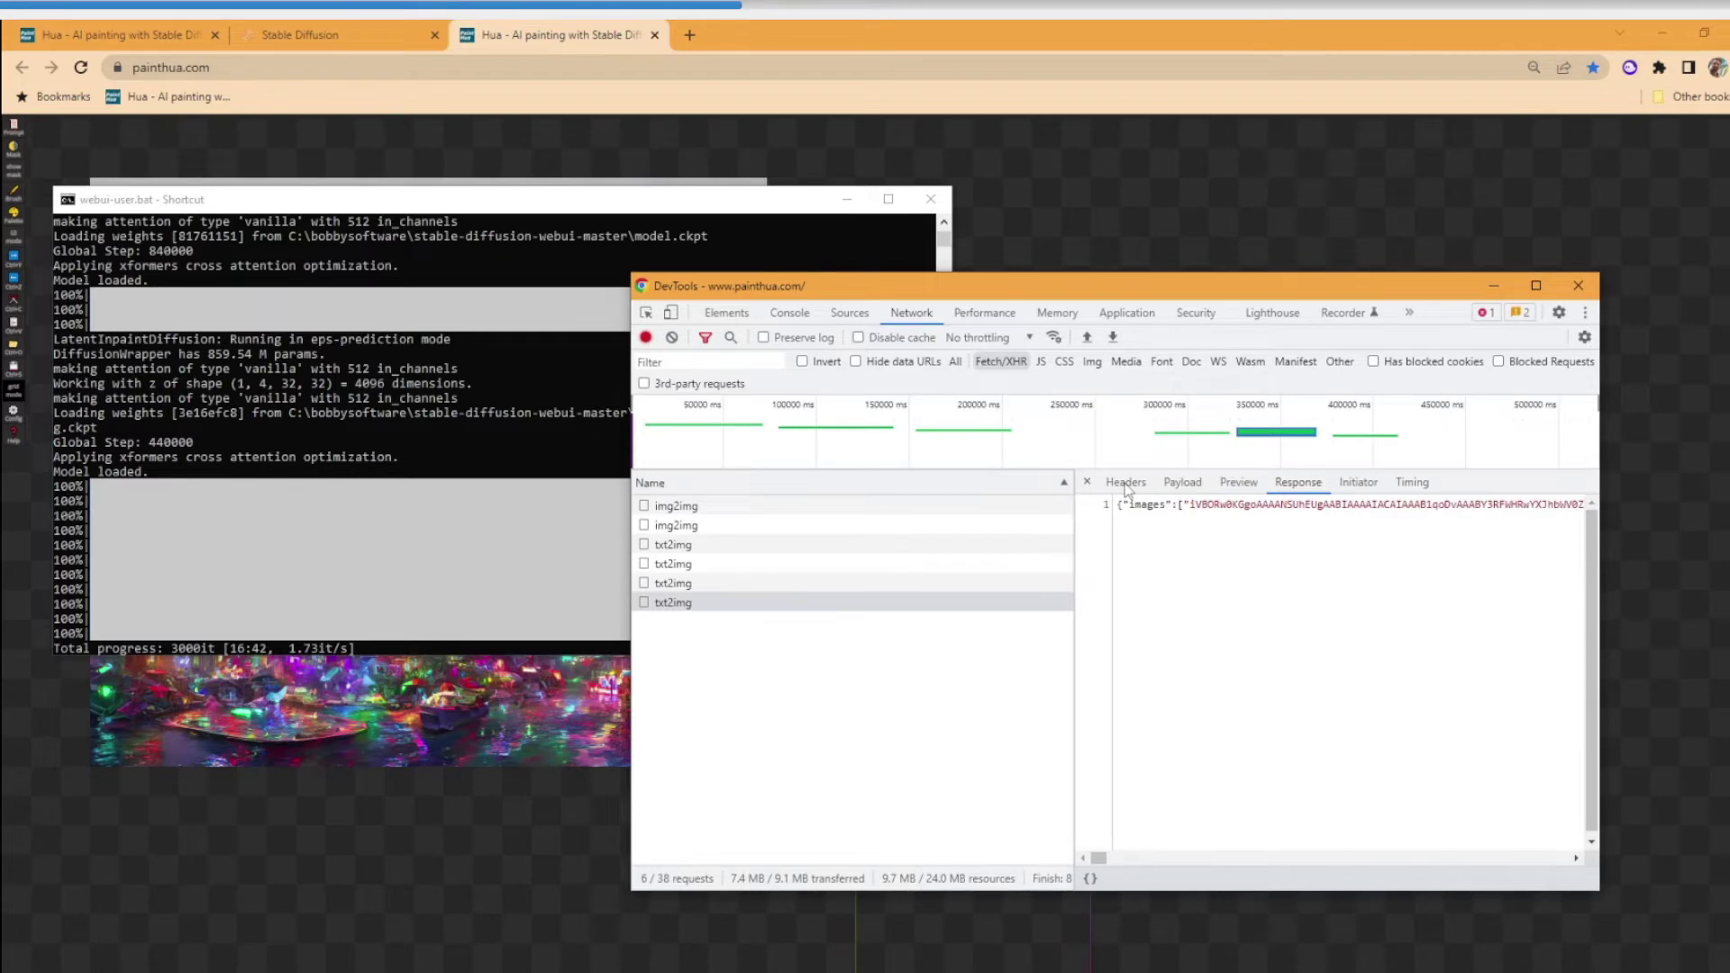
click(1124, 483)
scroll(1234, 782, up, 10)
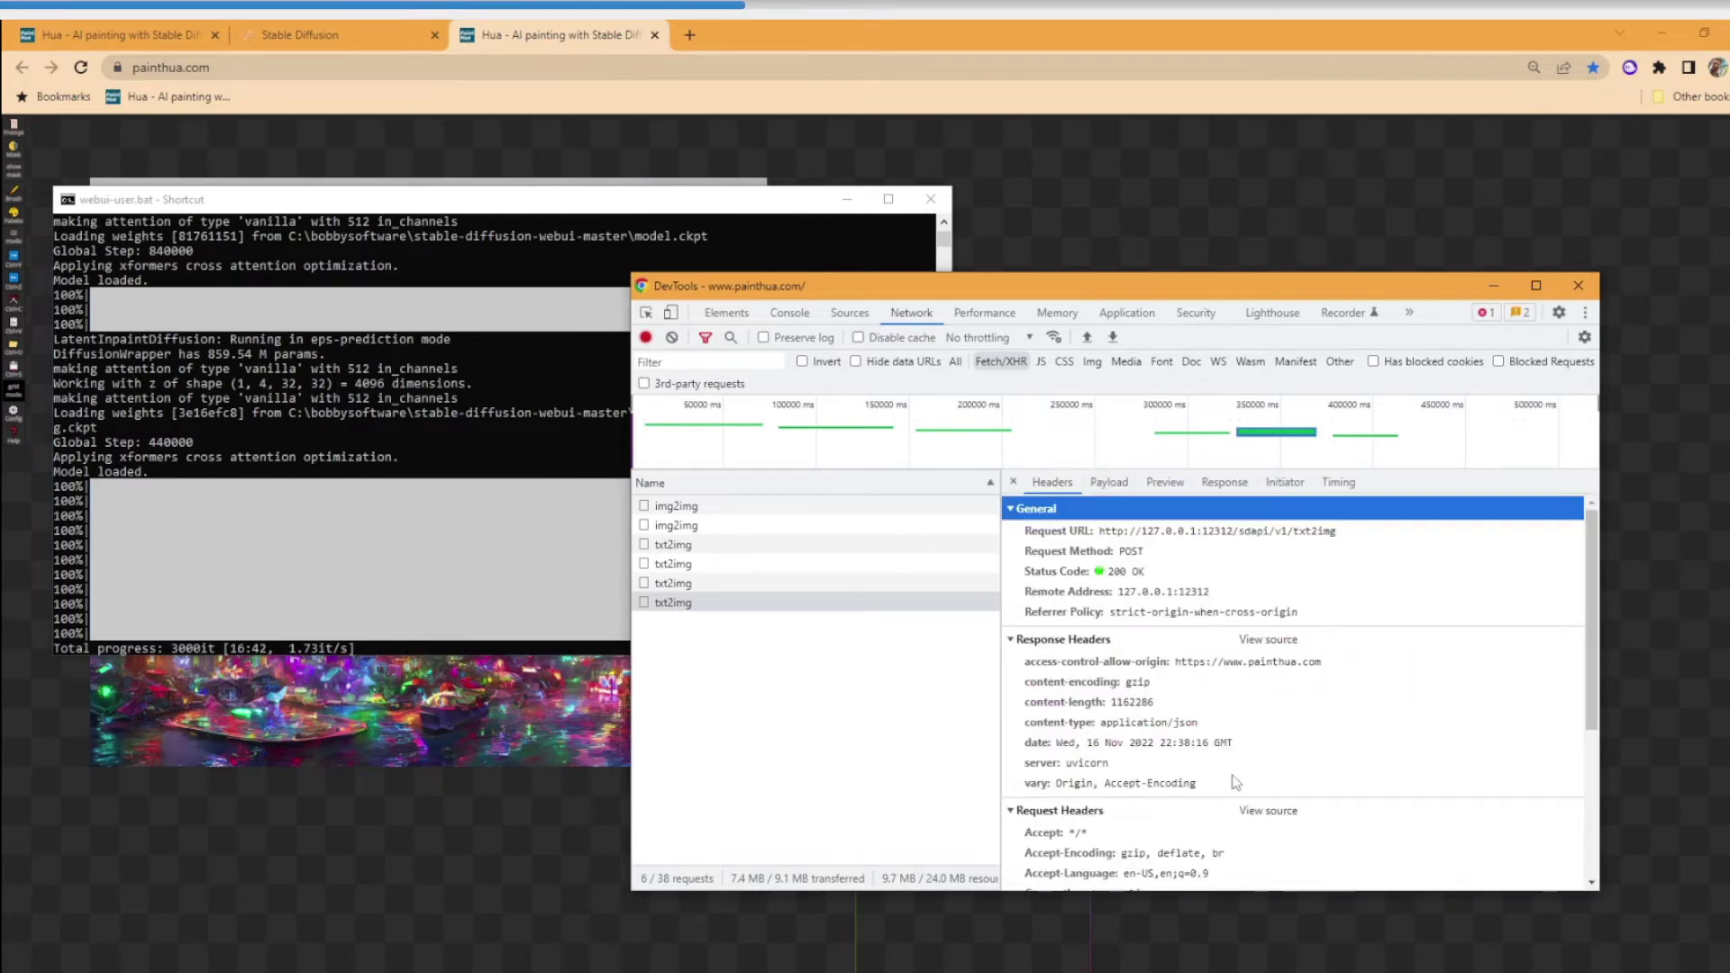
scroll(1234, 782, down, 5)
scroll(1233, 777, up, 4)
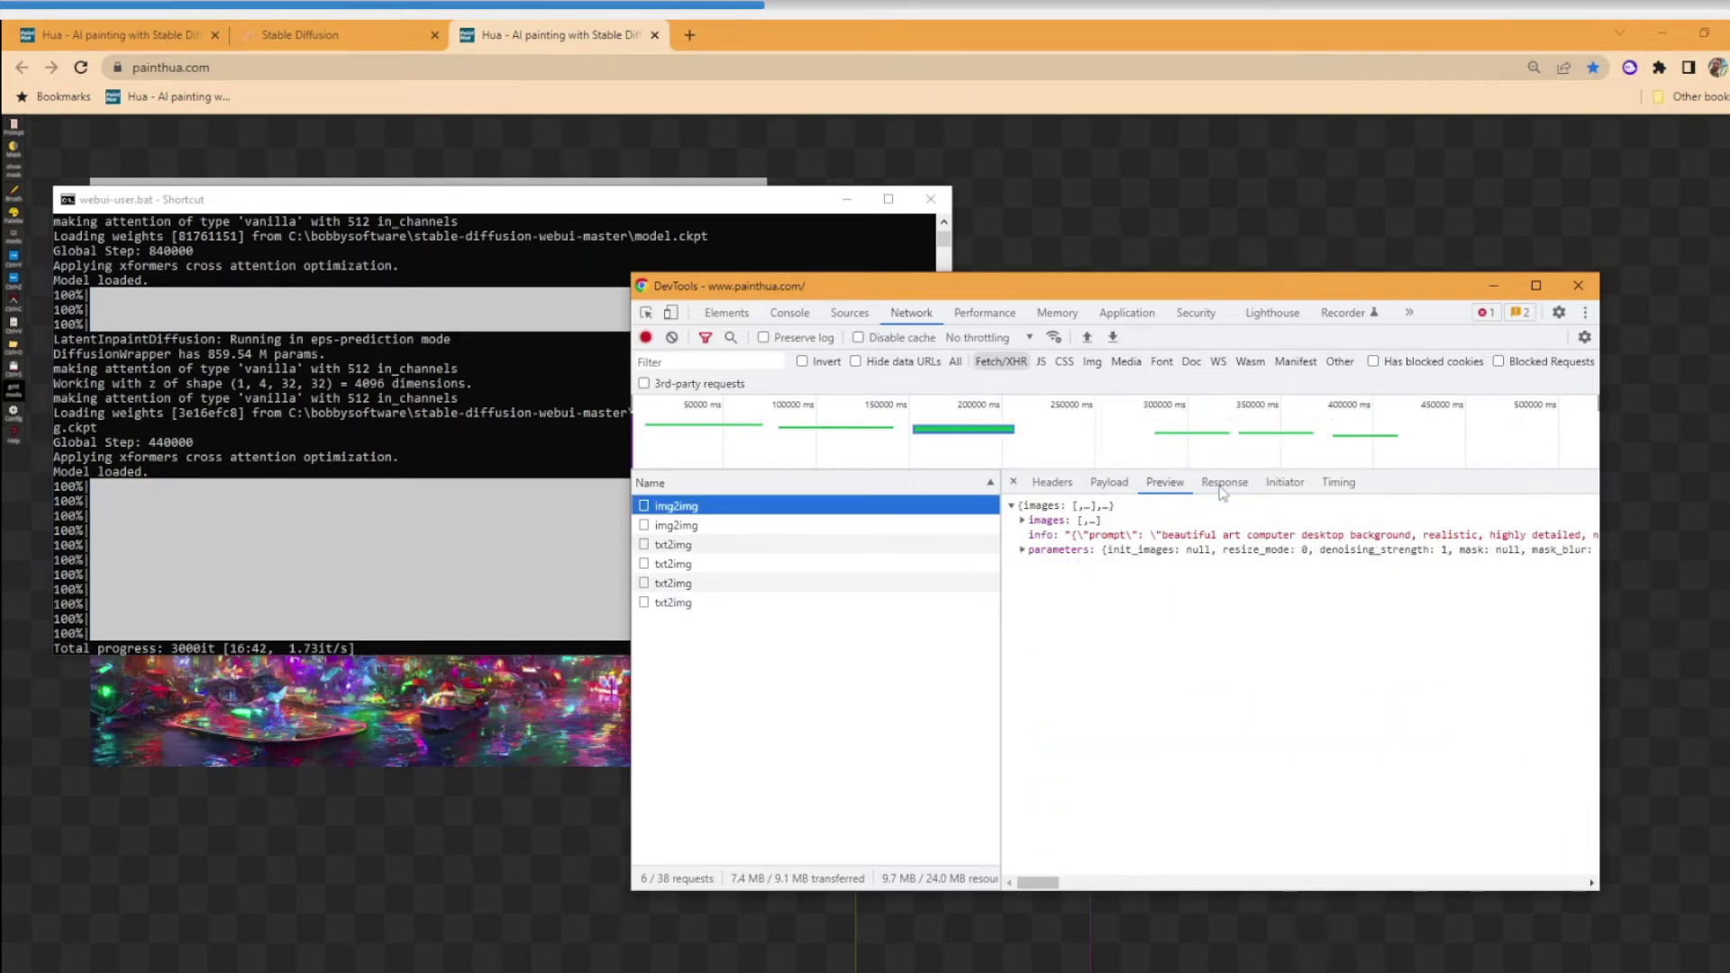
click(1337, 482)
drag(1354, 287, 1361, 342)
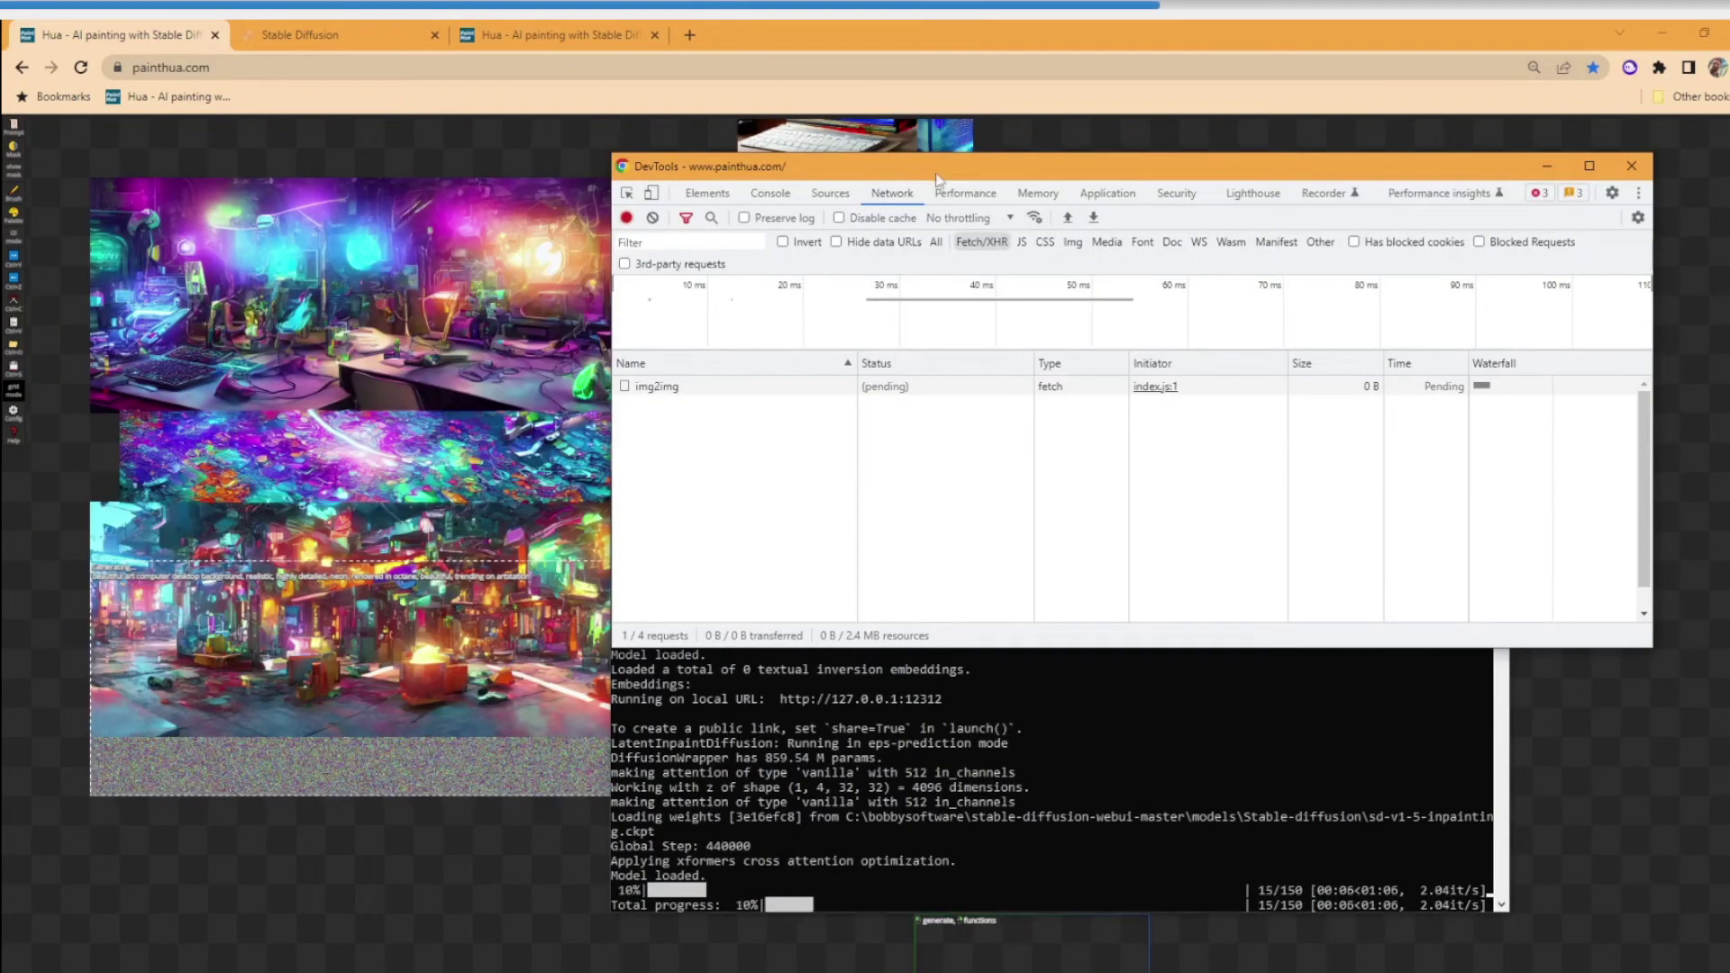
- Return to the first painting canvas and outpaint two 512x512 regions below the street scene and the adjoining grey office image
drag(947, 163, 965, 161)
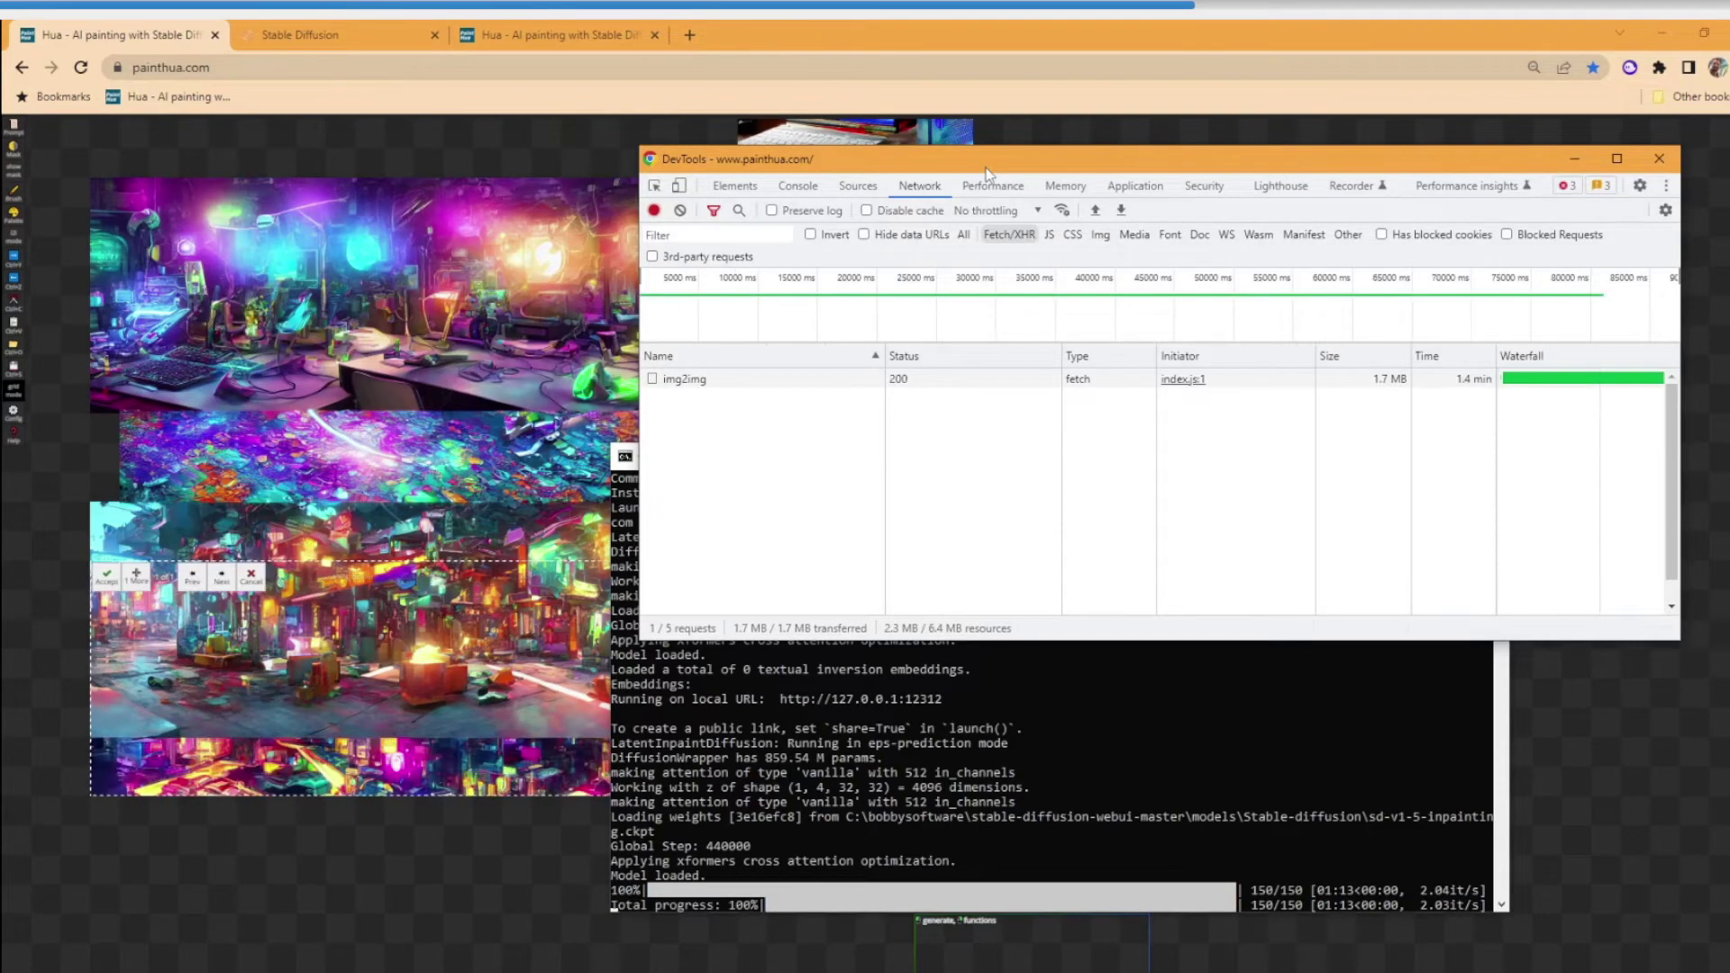
click(307, 38)
click(203, 35)
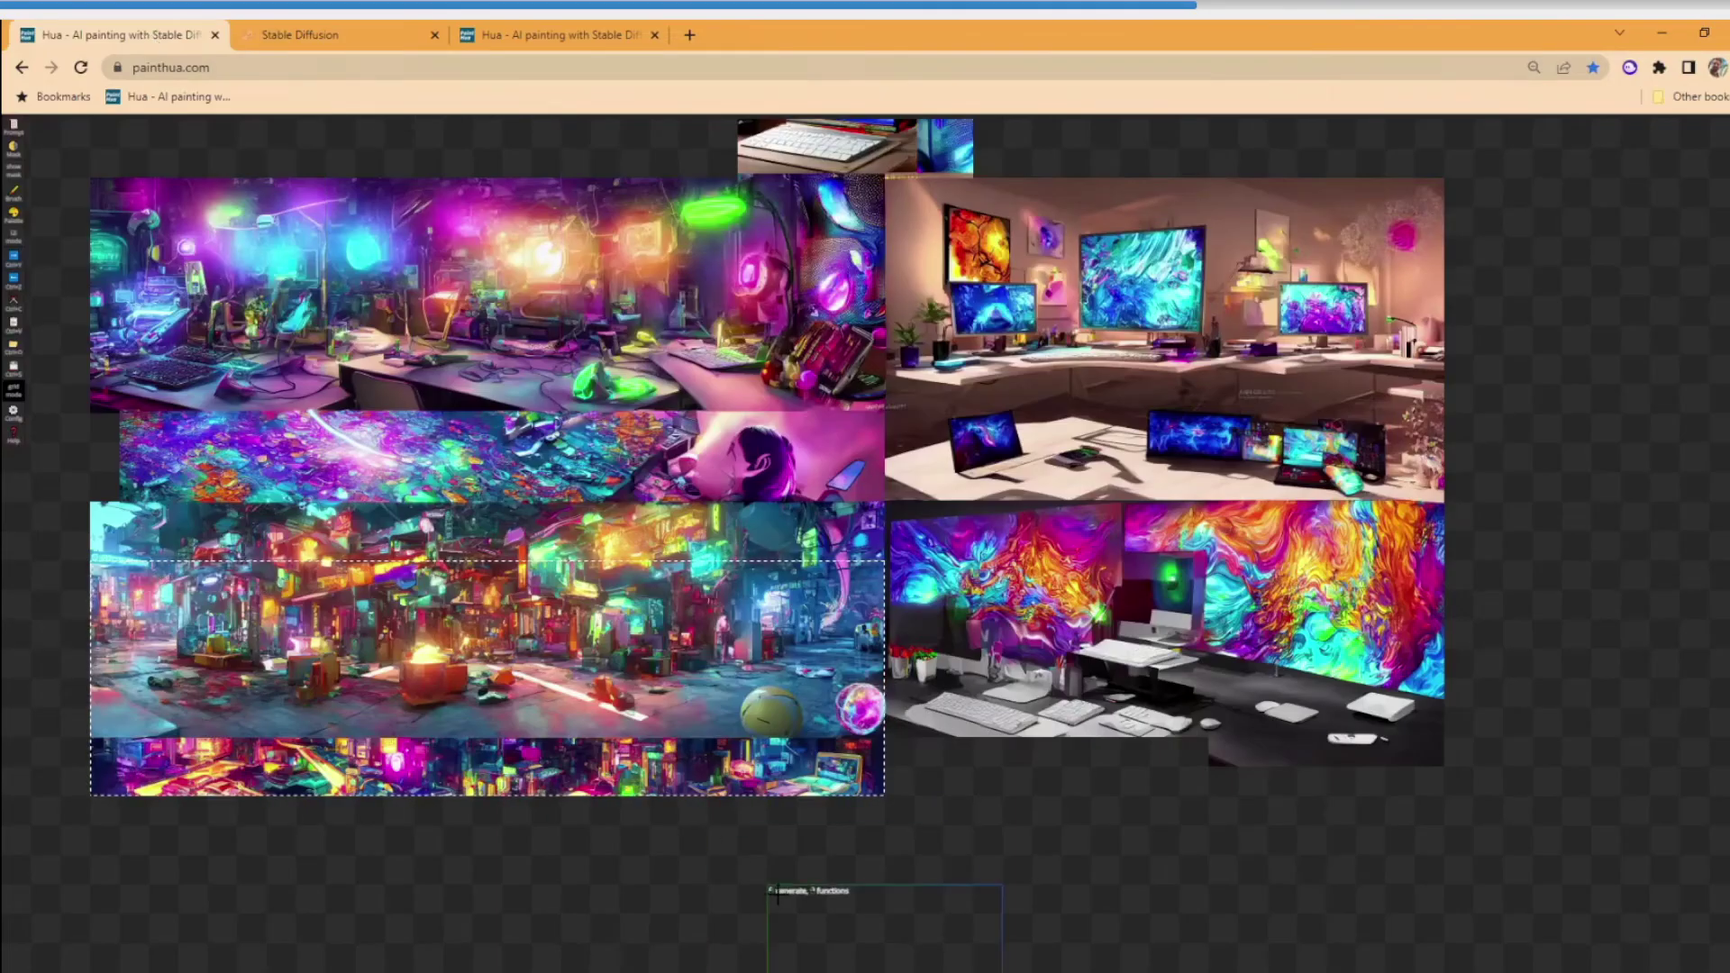
click(753, 602)
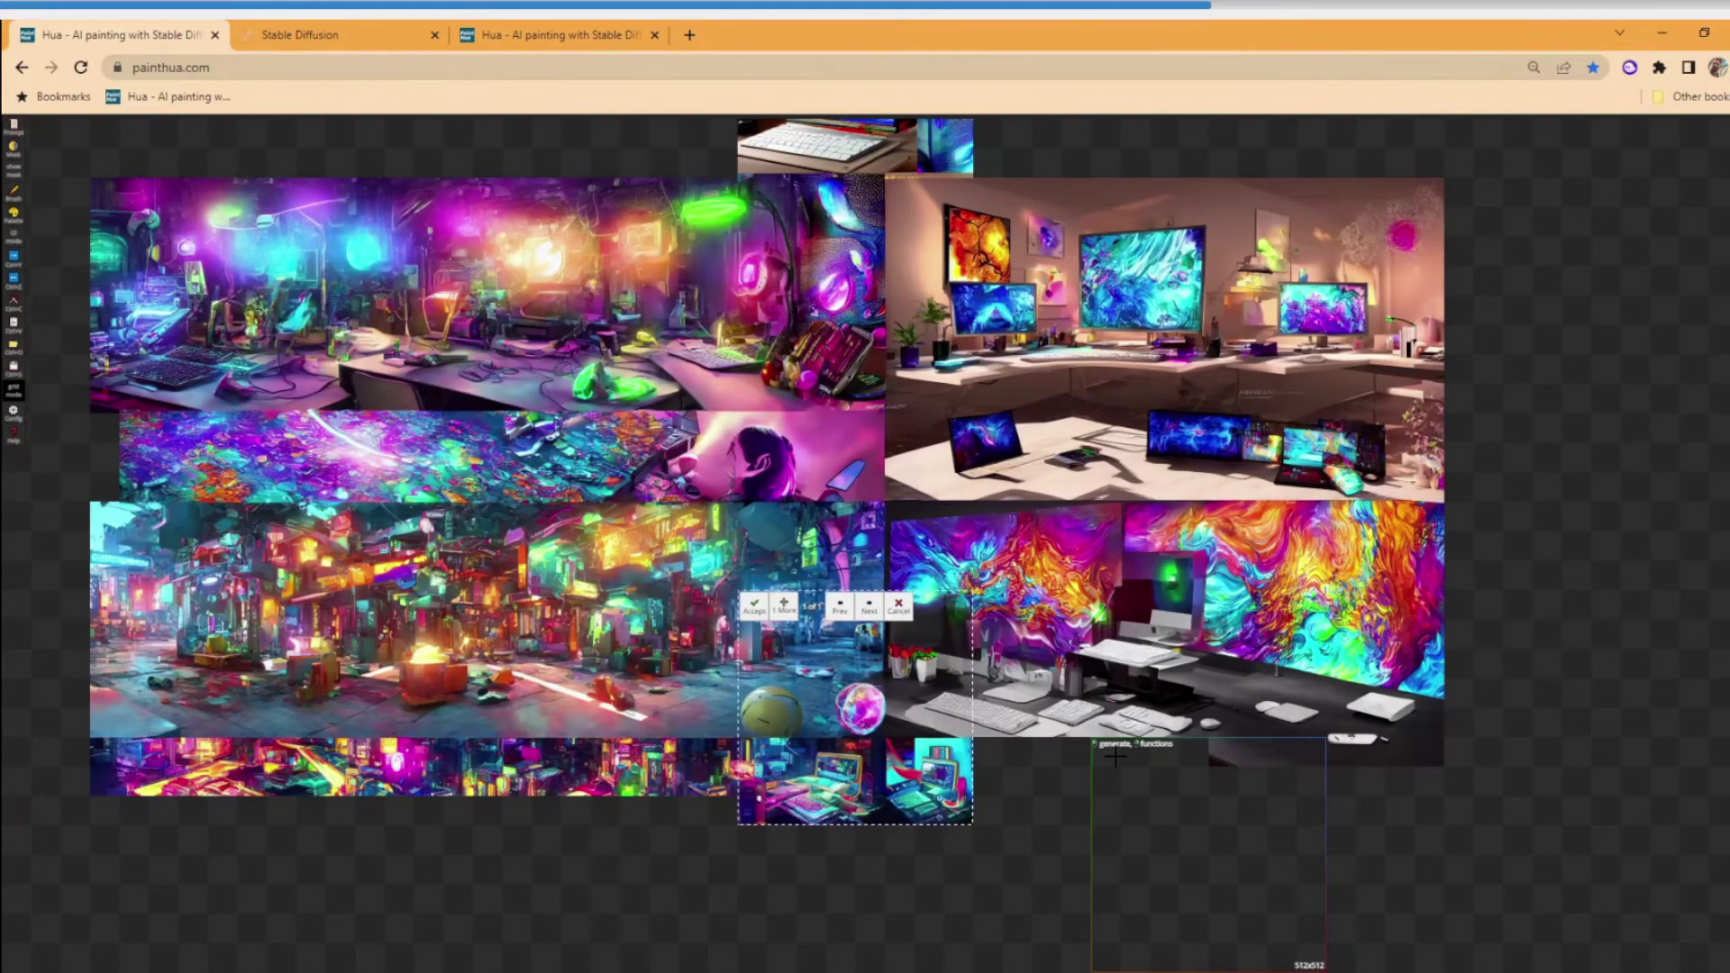
click(991, 605)
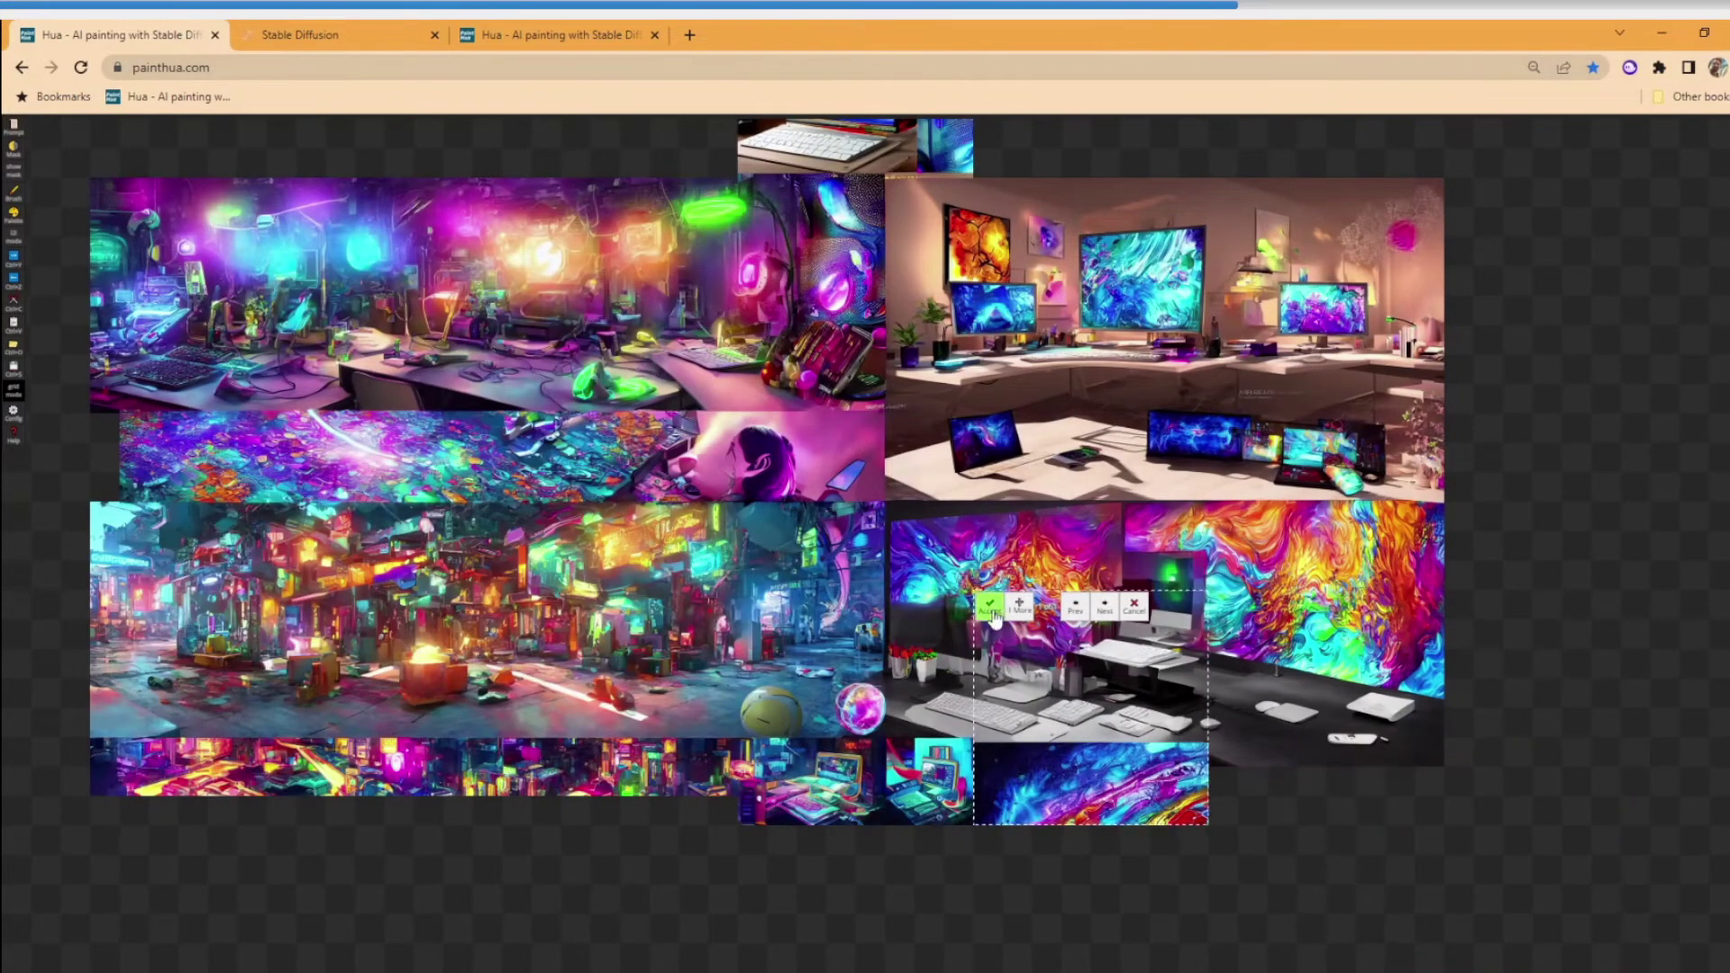
- Accept the pending region and continue outpainting 512x512 regions rightwards along the grey office image's bottom edge
click(988, 604)
click(1019, 637)
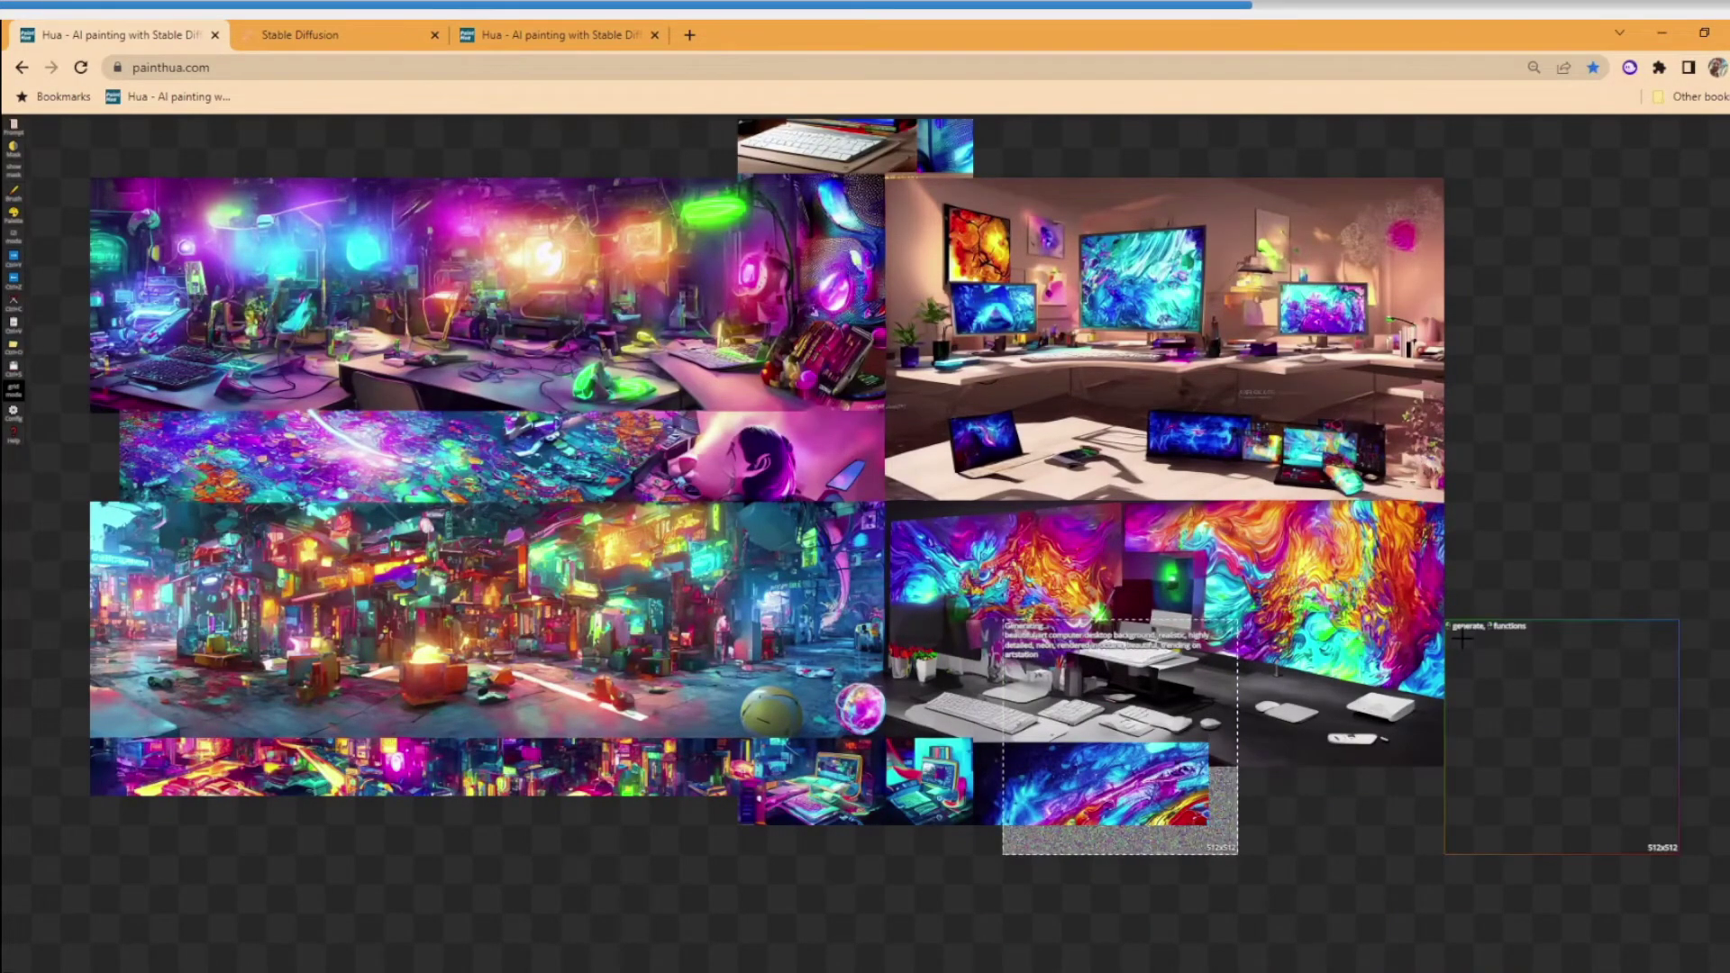
click(1018, 620)
click(1165, 666)
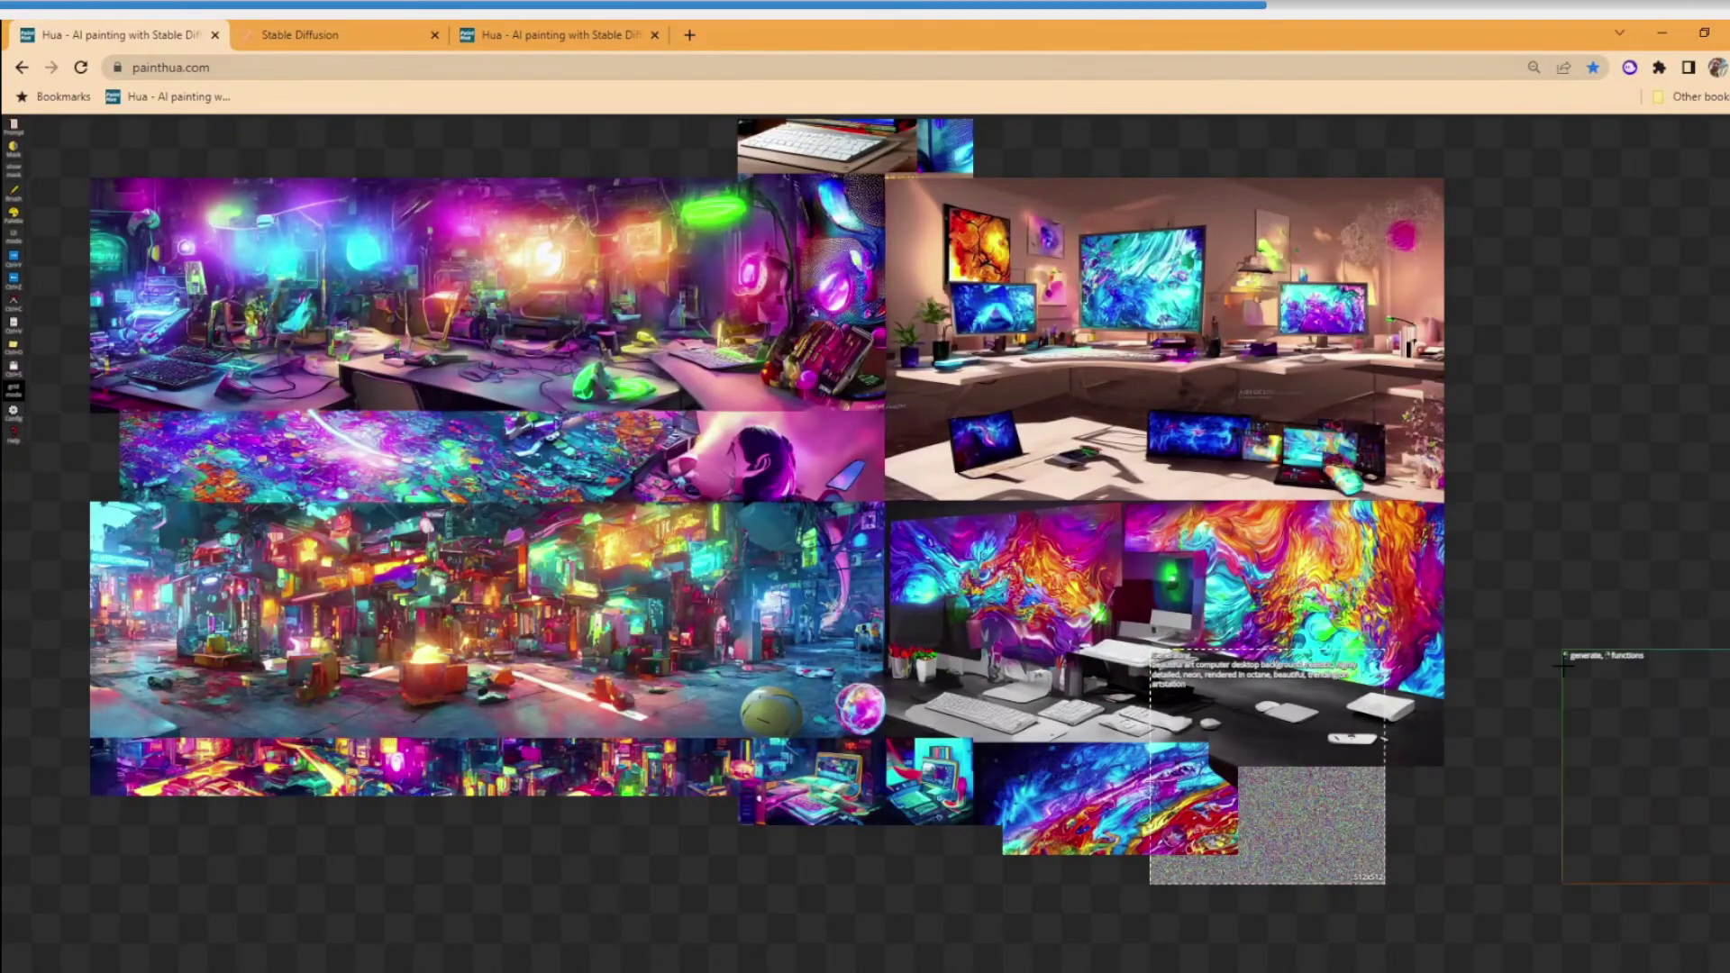
click(1165, 665)
click(1223, 606)
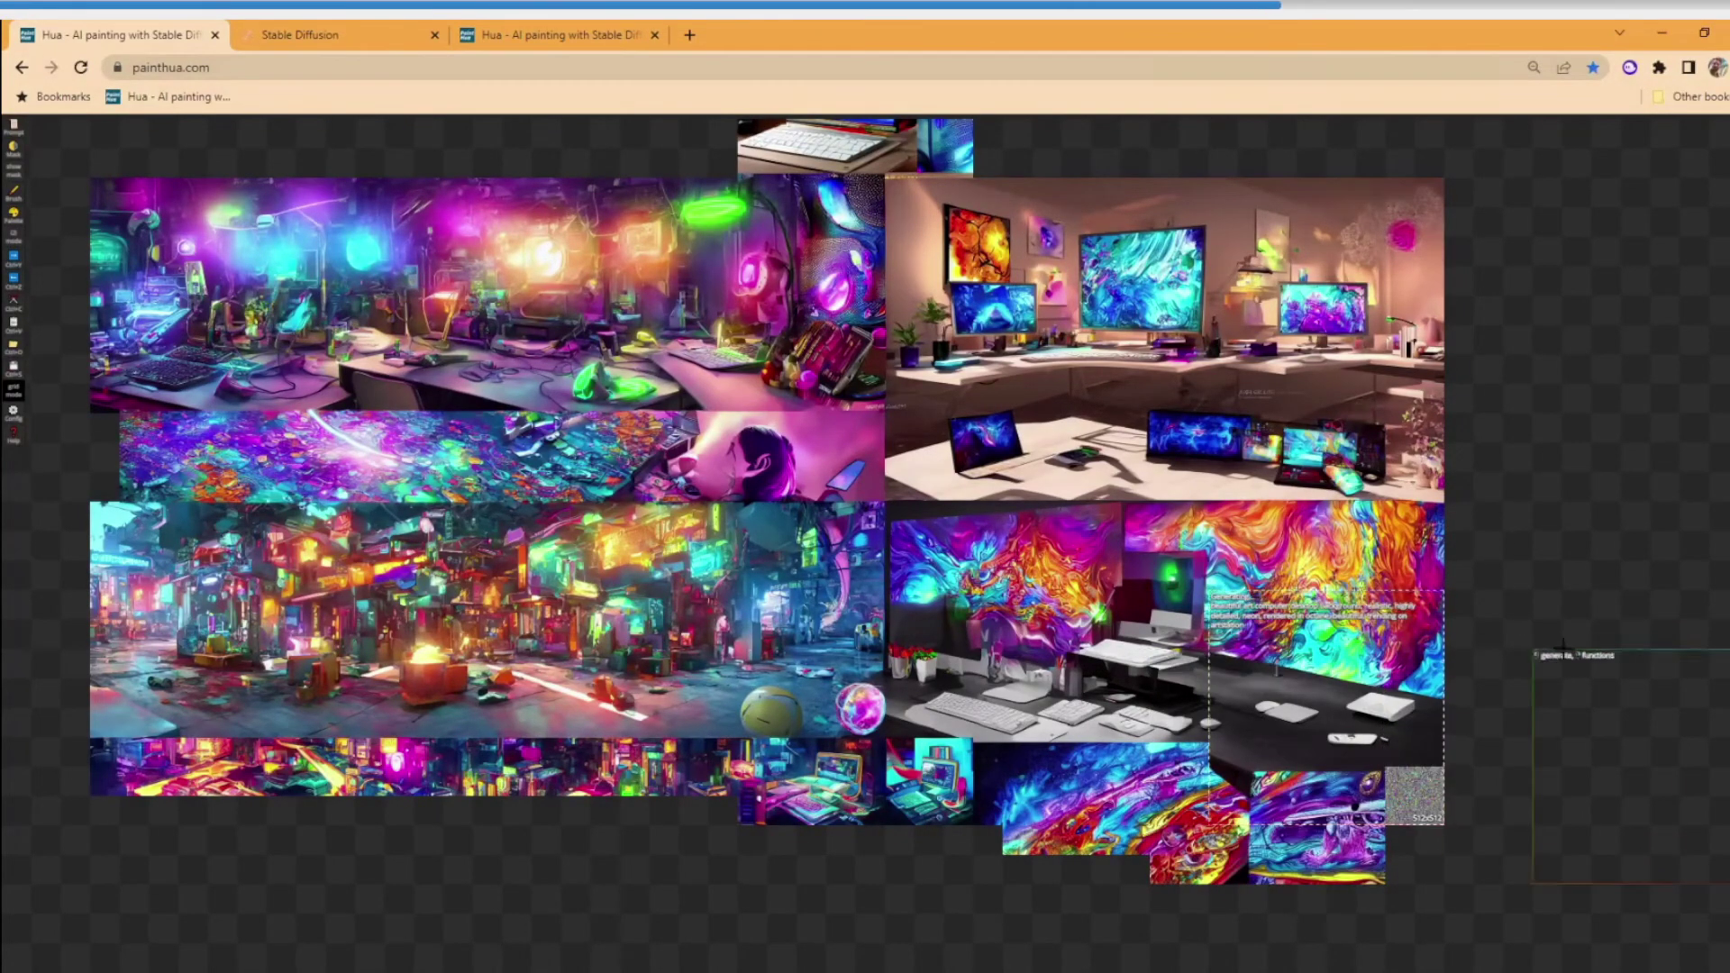
- Outpaint a 512x512 region beyond the upper office image's right edge and accept it along with the pending bottom-edge extension
click(1431, 314)
click(1223, 608)
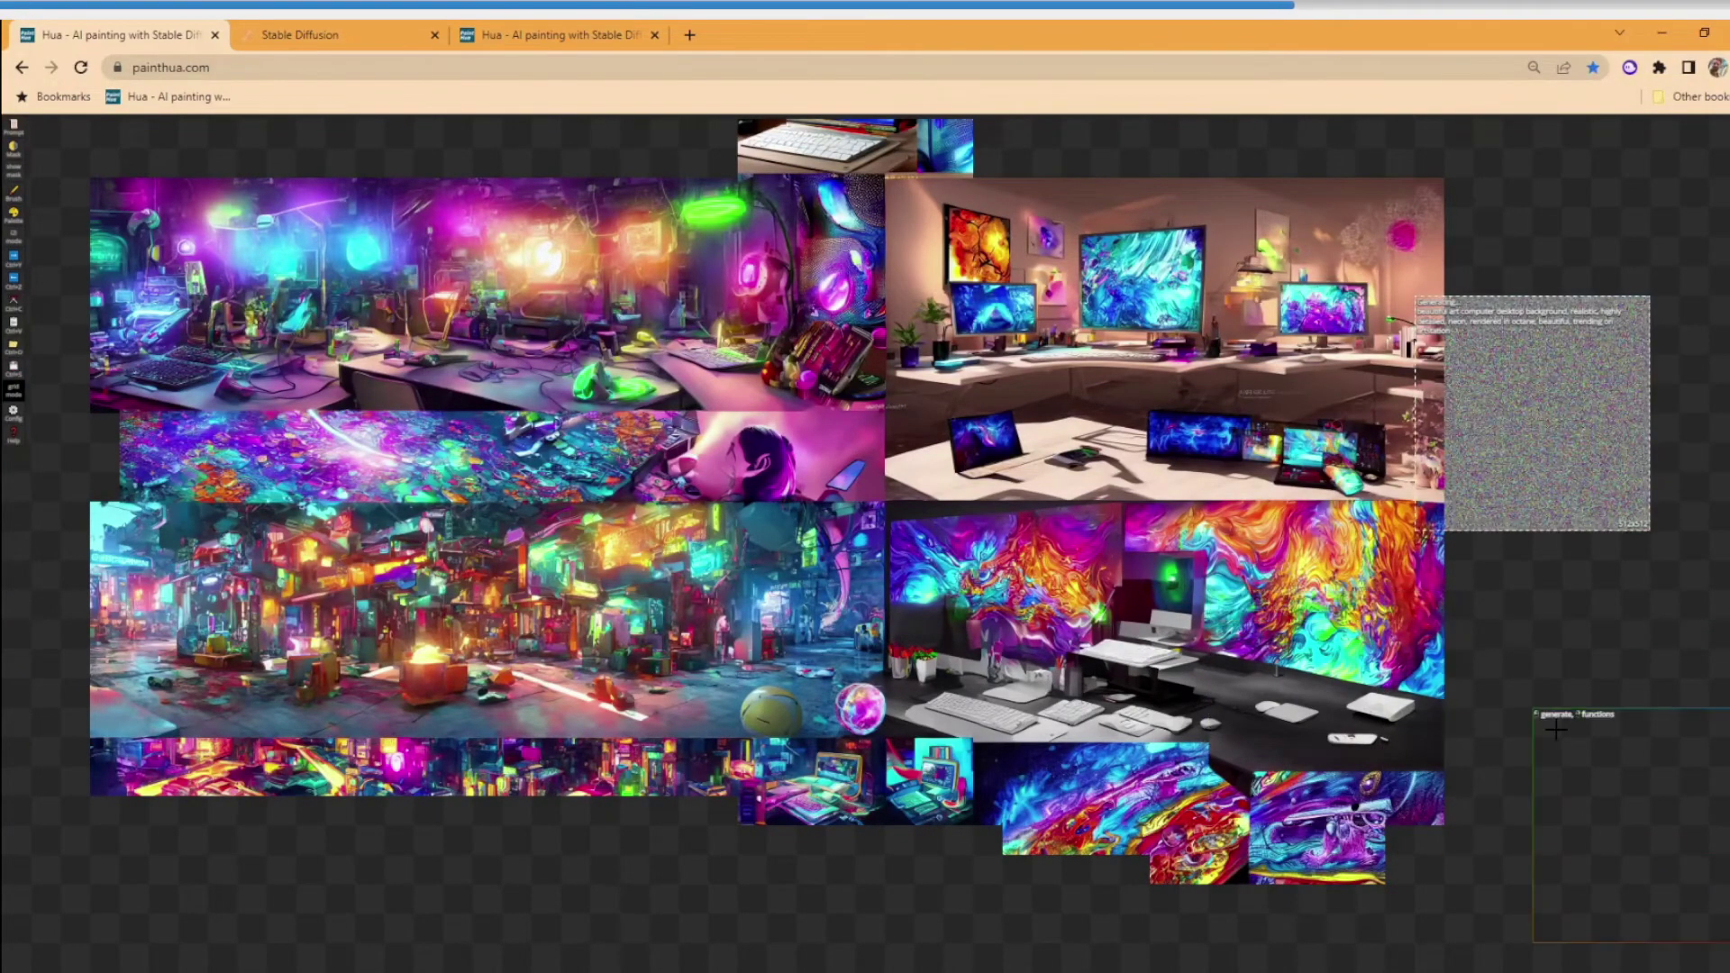
click(1431, 310)
- Outpaint 512x512 regions along the composition's top edge, above the middle seam, the upper office and the neon workshop images
click(789, 169)
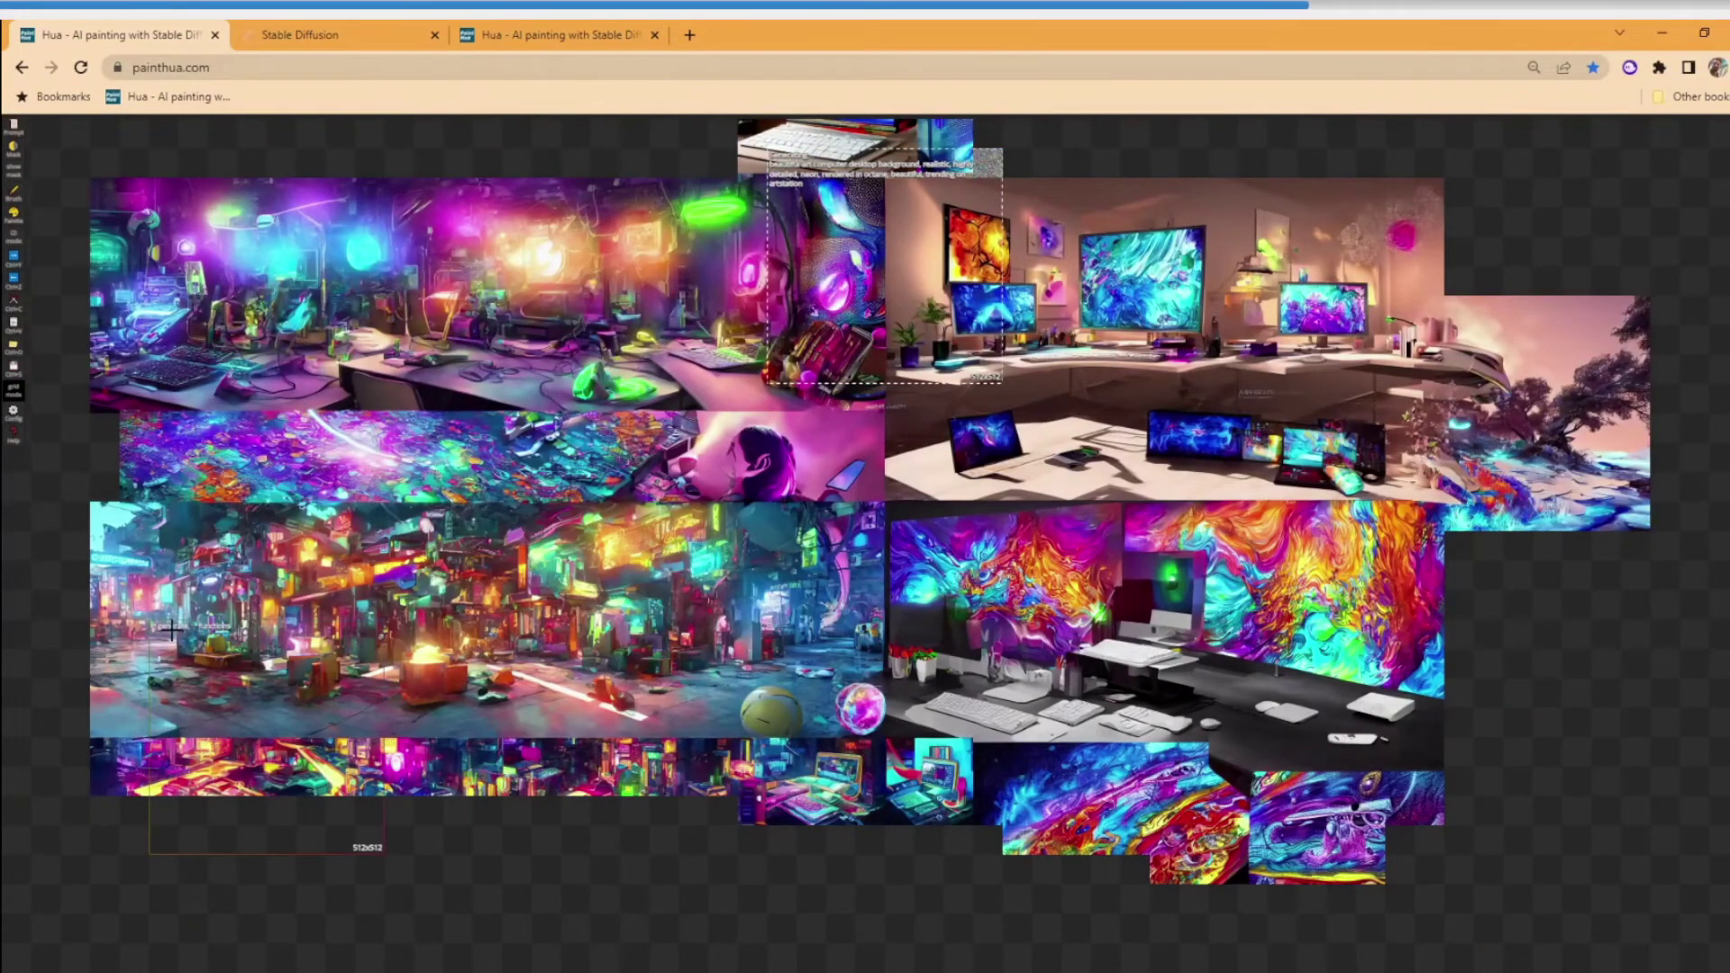
click(783, 166)
click(1054, 137)
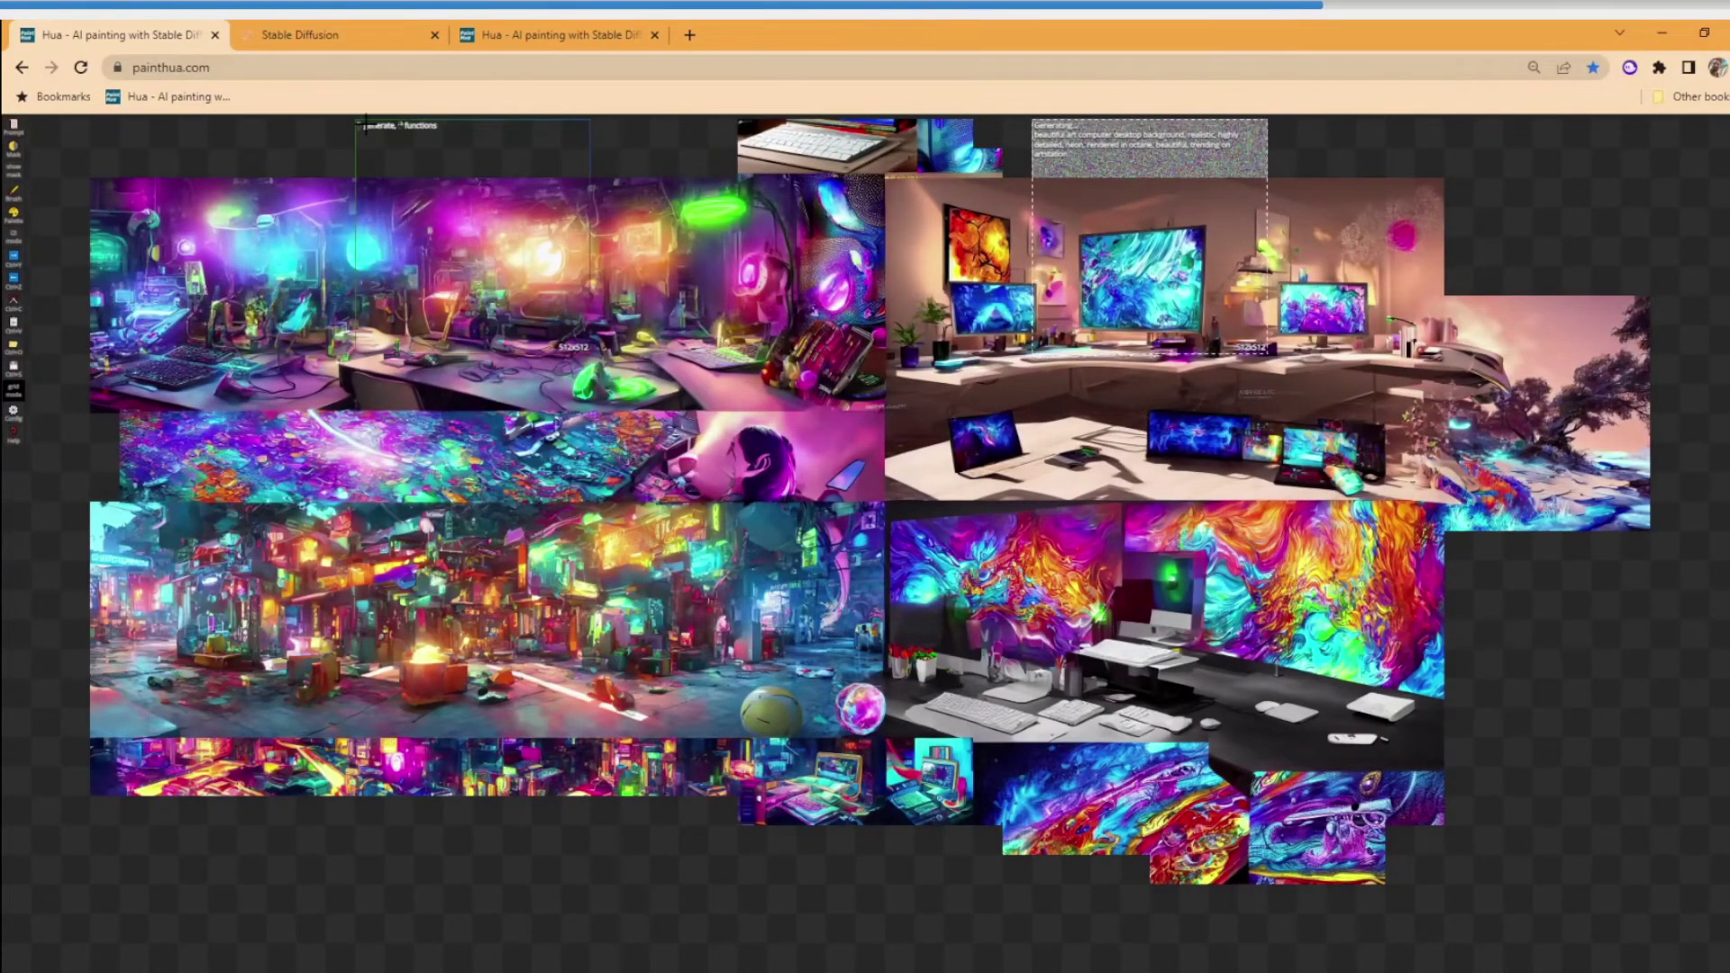
click(483, 155)
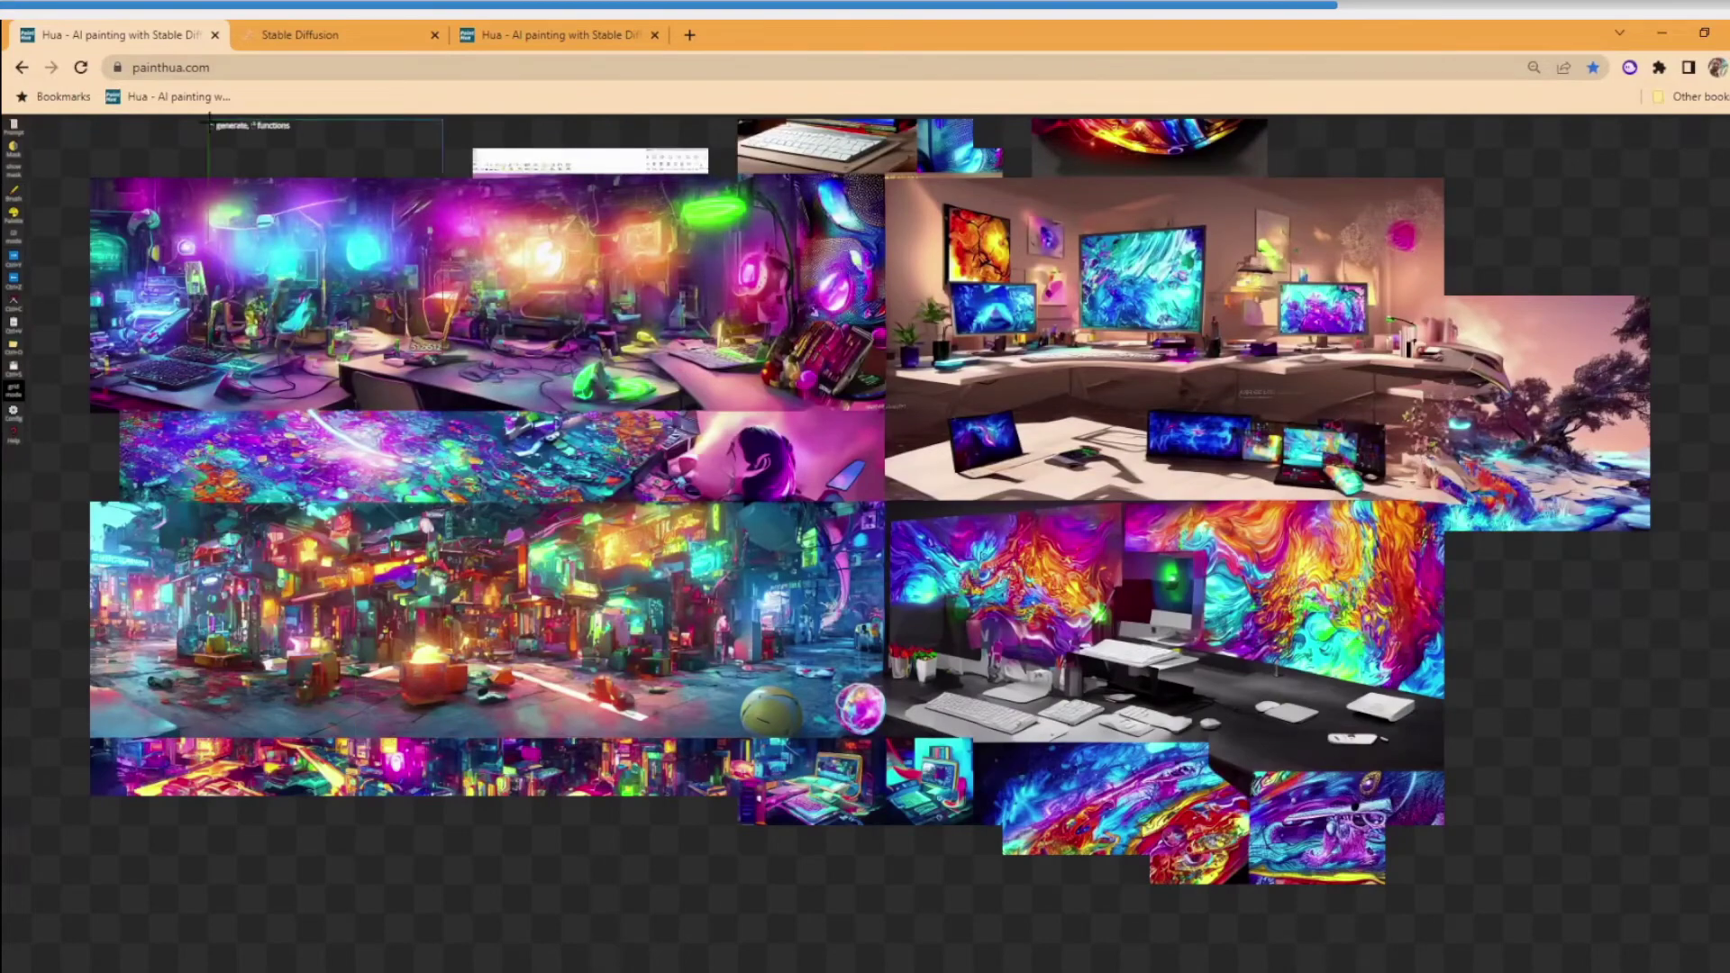
click(209, 120)
click(326, 121)
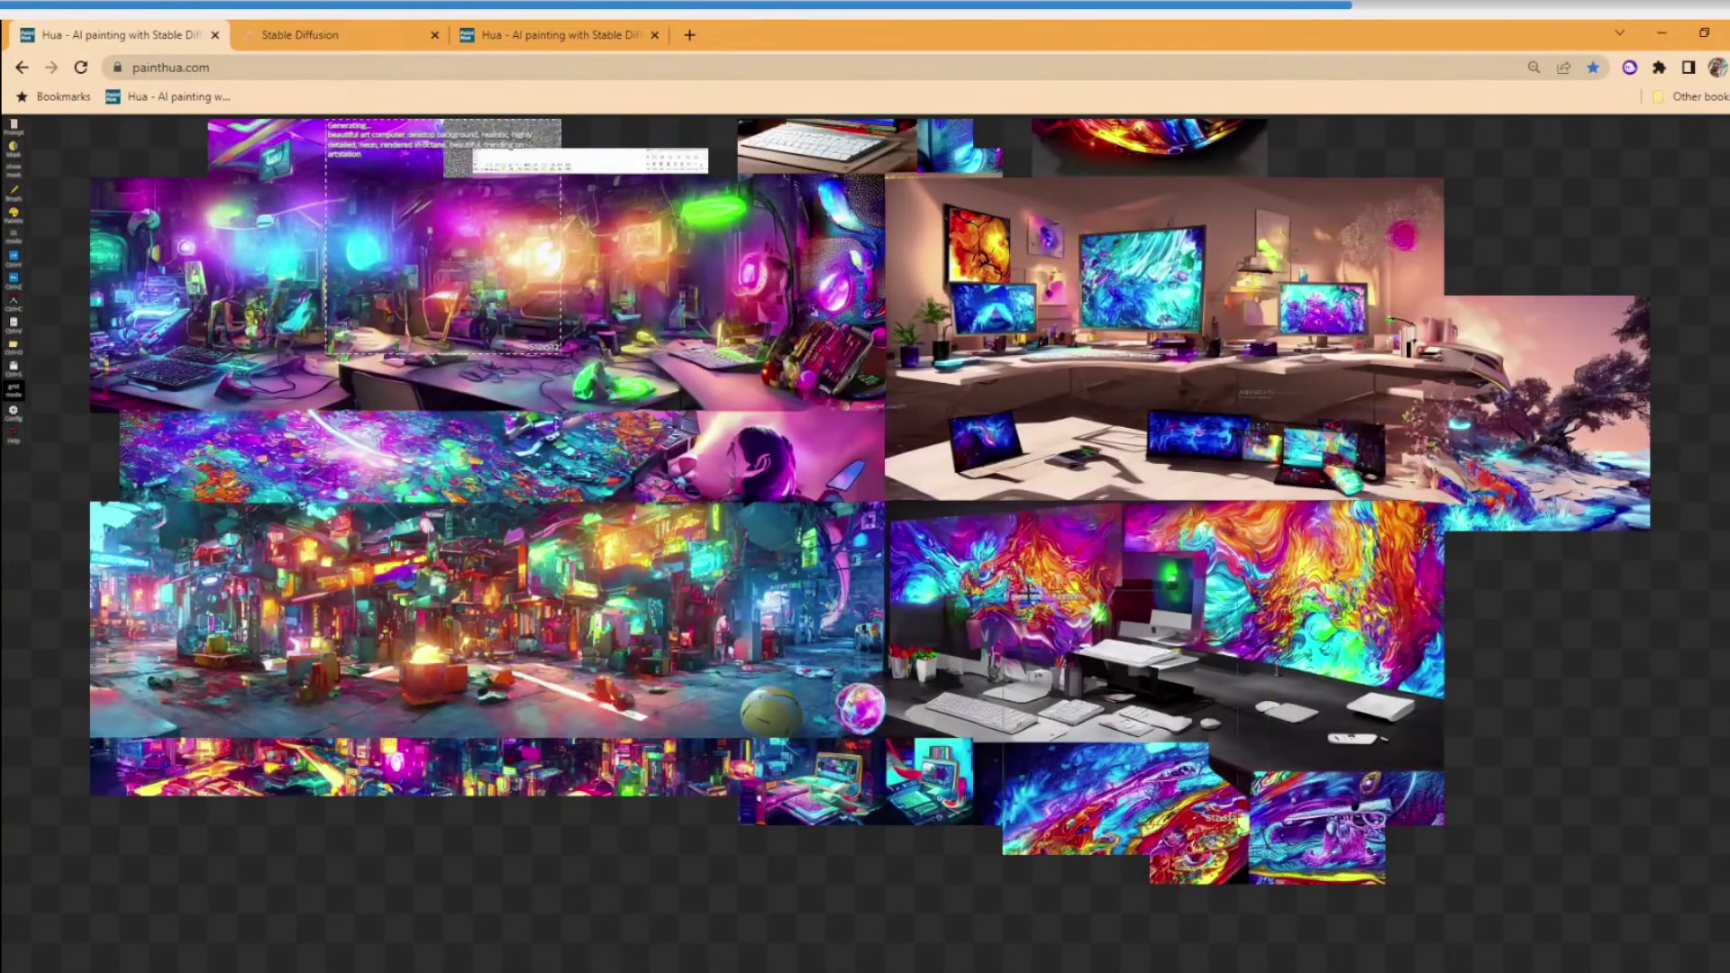
- Outpaint 512x512 regions at the lower-right corner and below the tree landscape, and save the composition as a PNG
click(1239, 650)
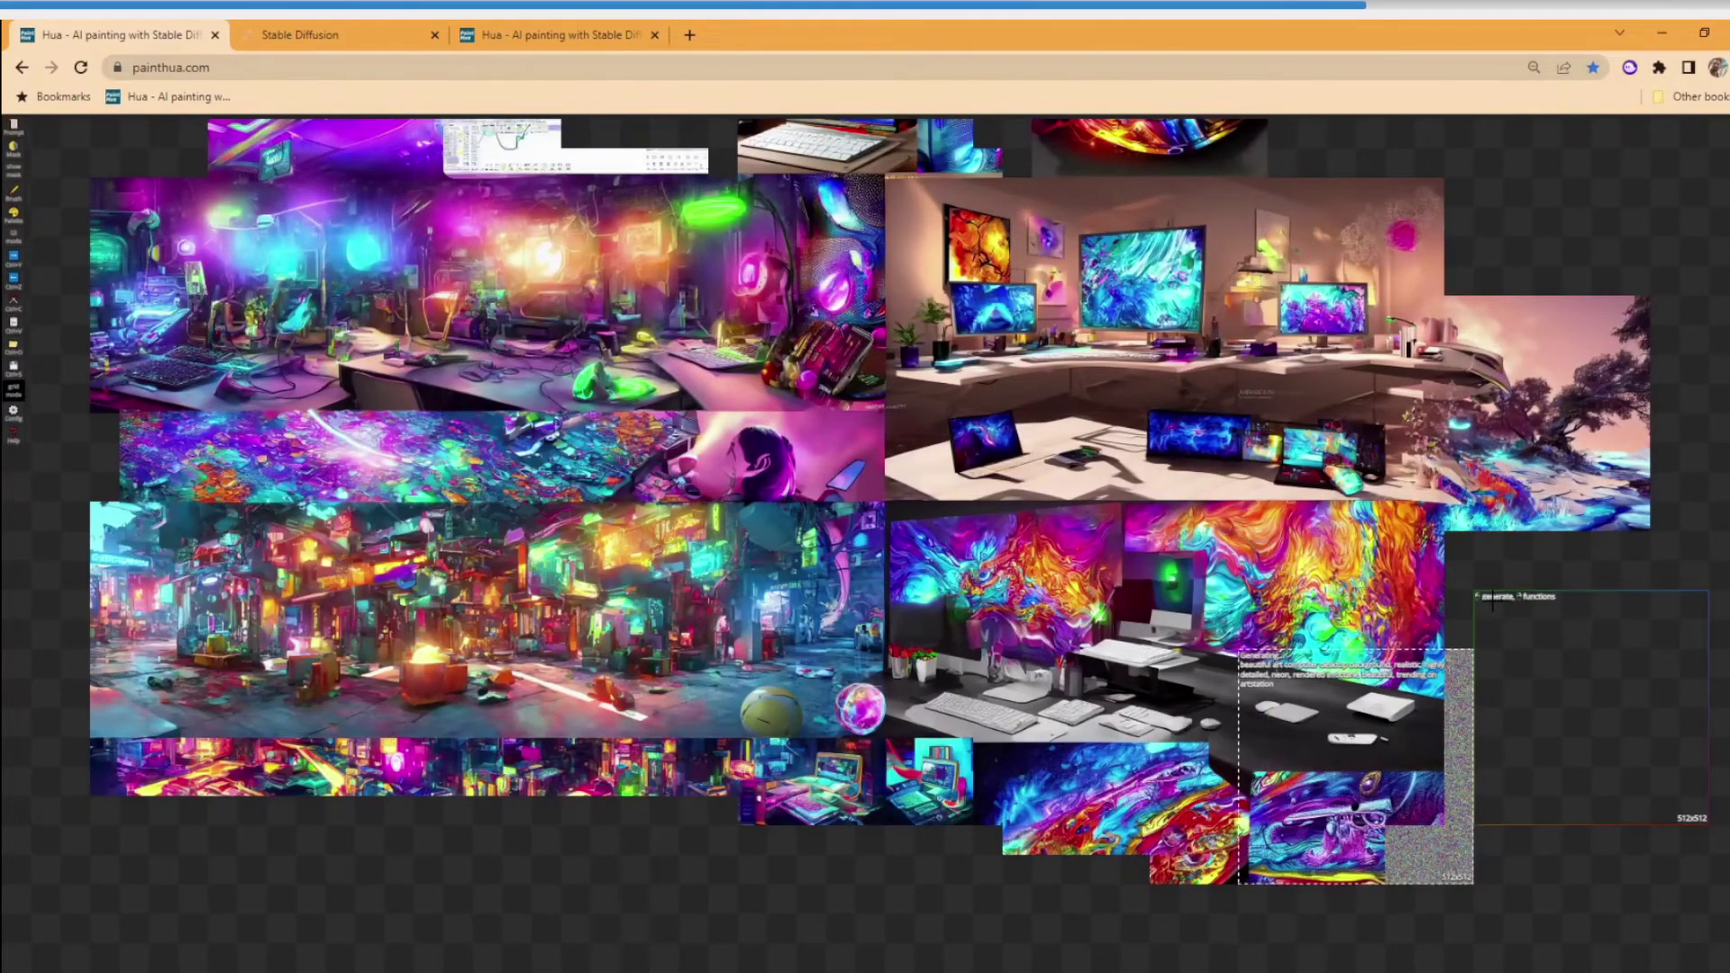
click(1415, 296)
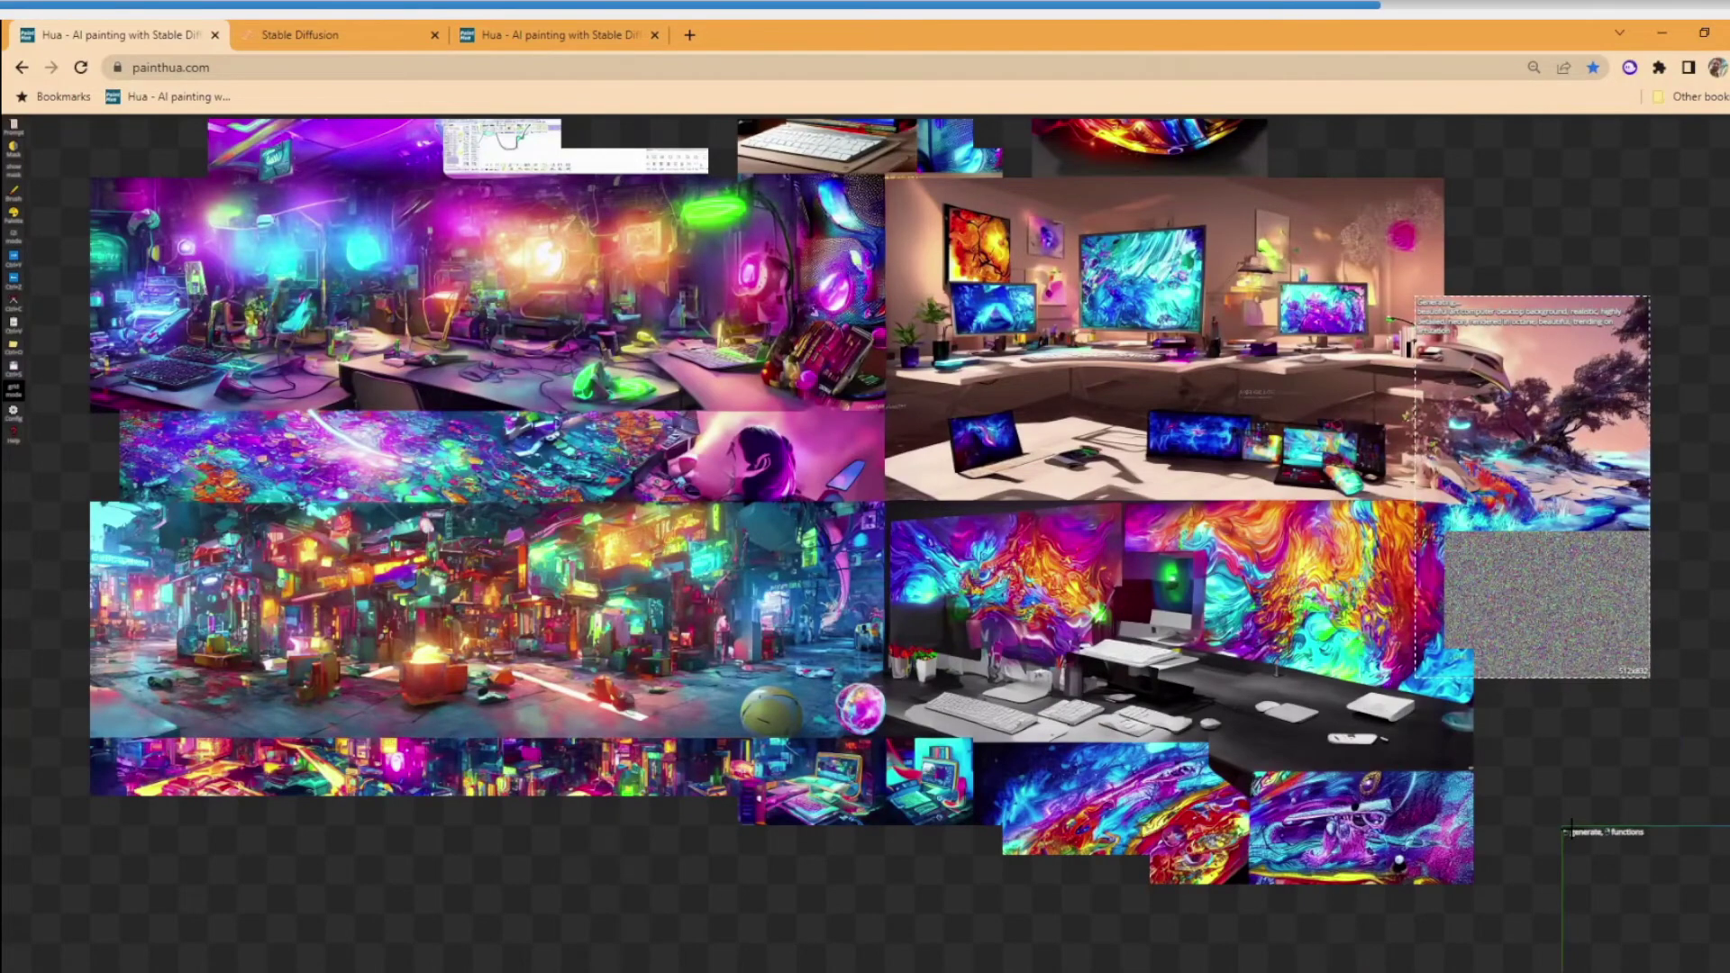
click(1432, 309)
click(13, 367)
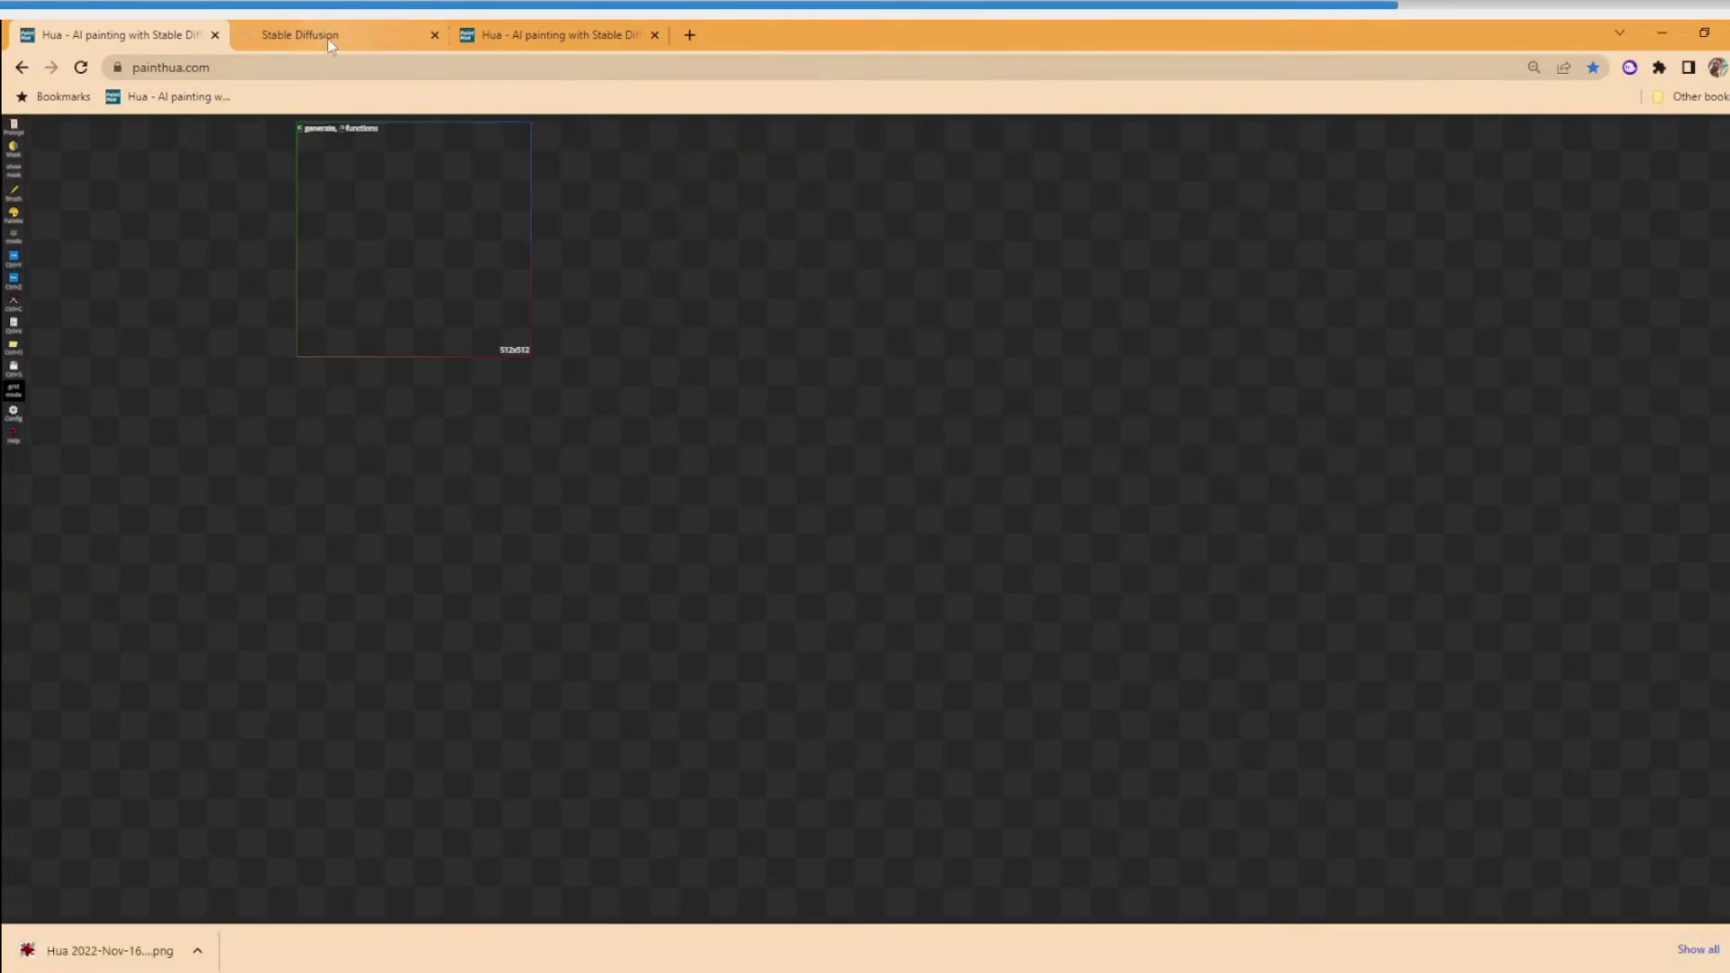
- Load the mdjrny-v4 checkpoint in Stable Diffusion and generate a 1088x512 image on the emptied canvas, checking progress in the console
click(299, 34)
click(162, 35)
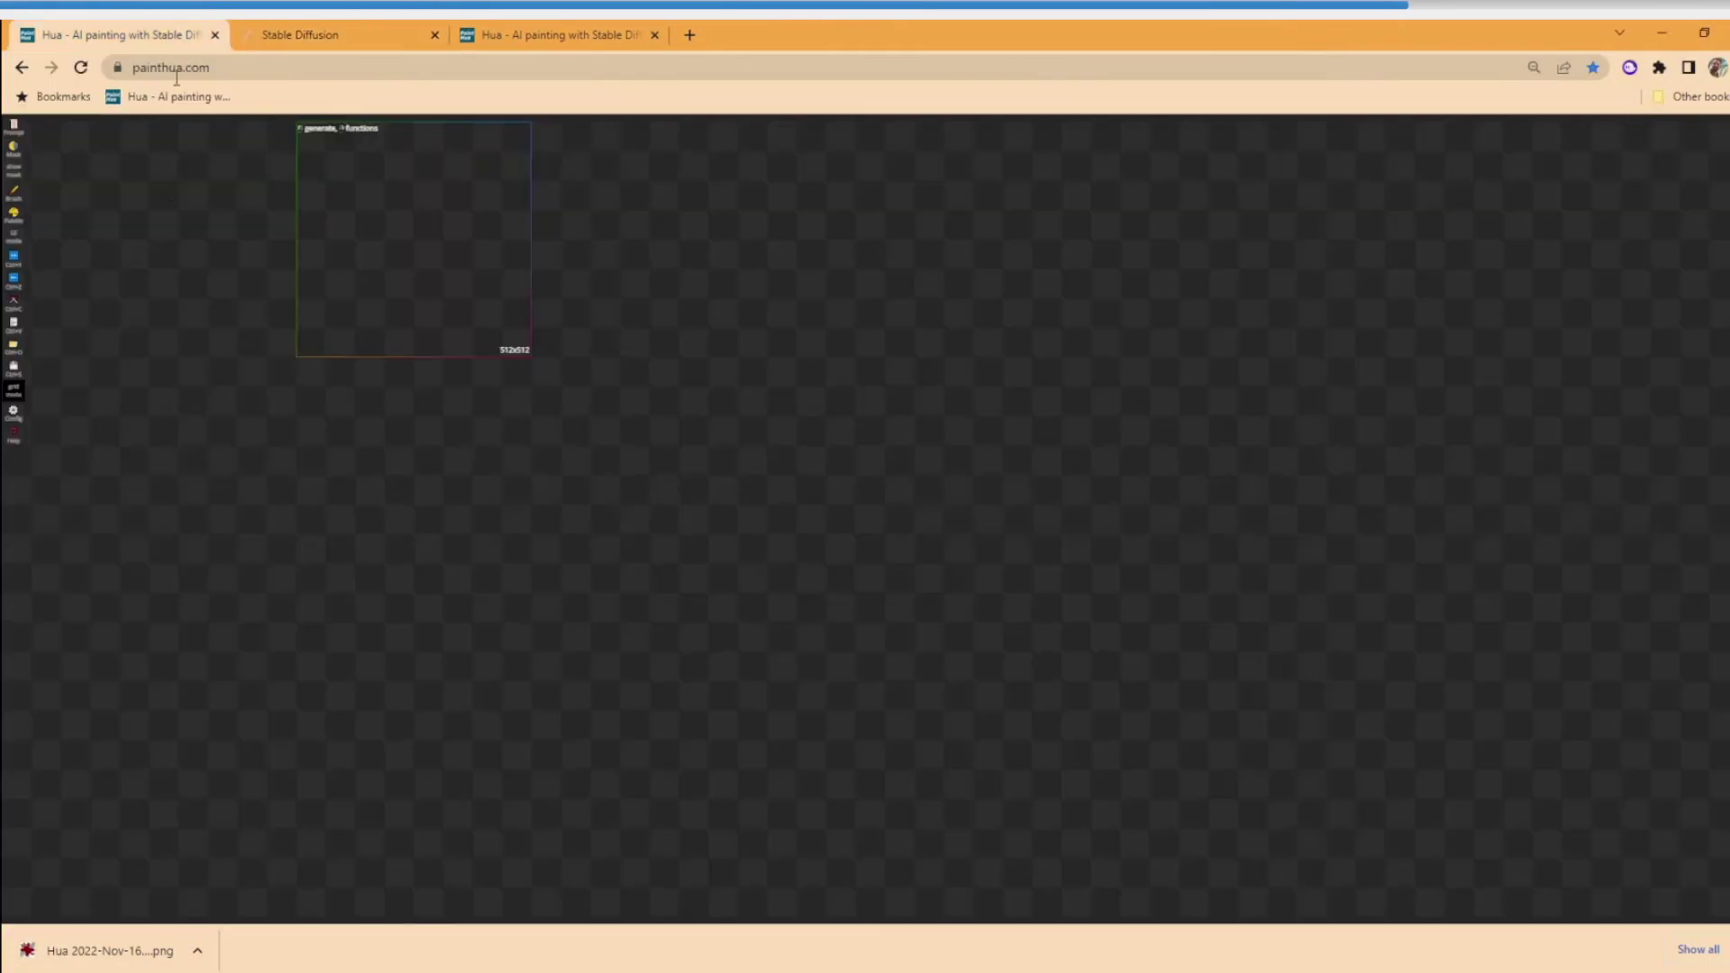
click(628, 231)
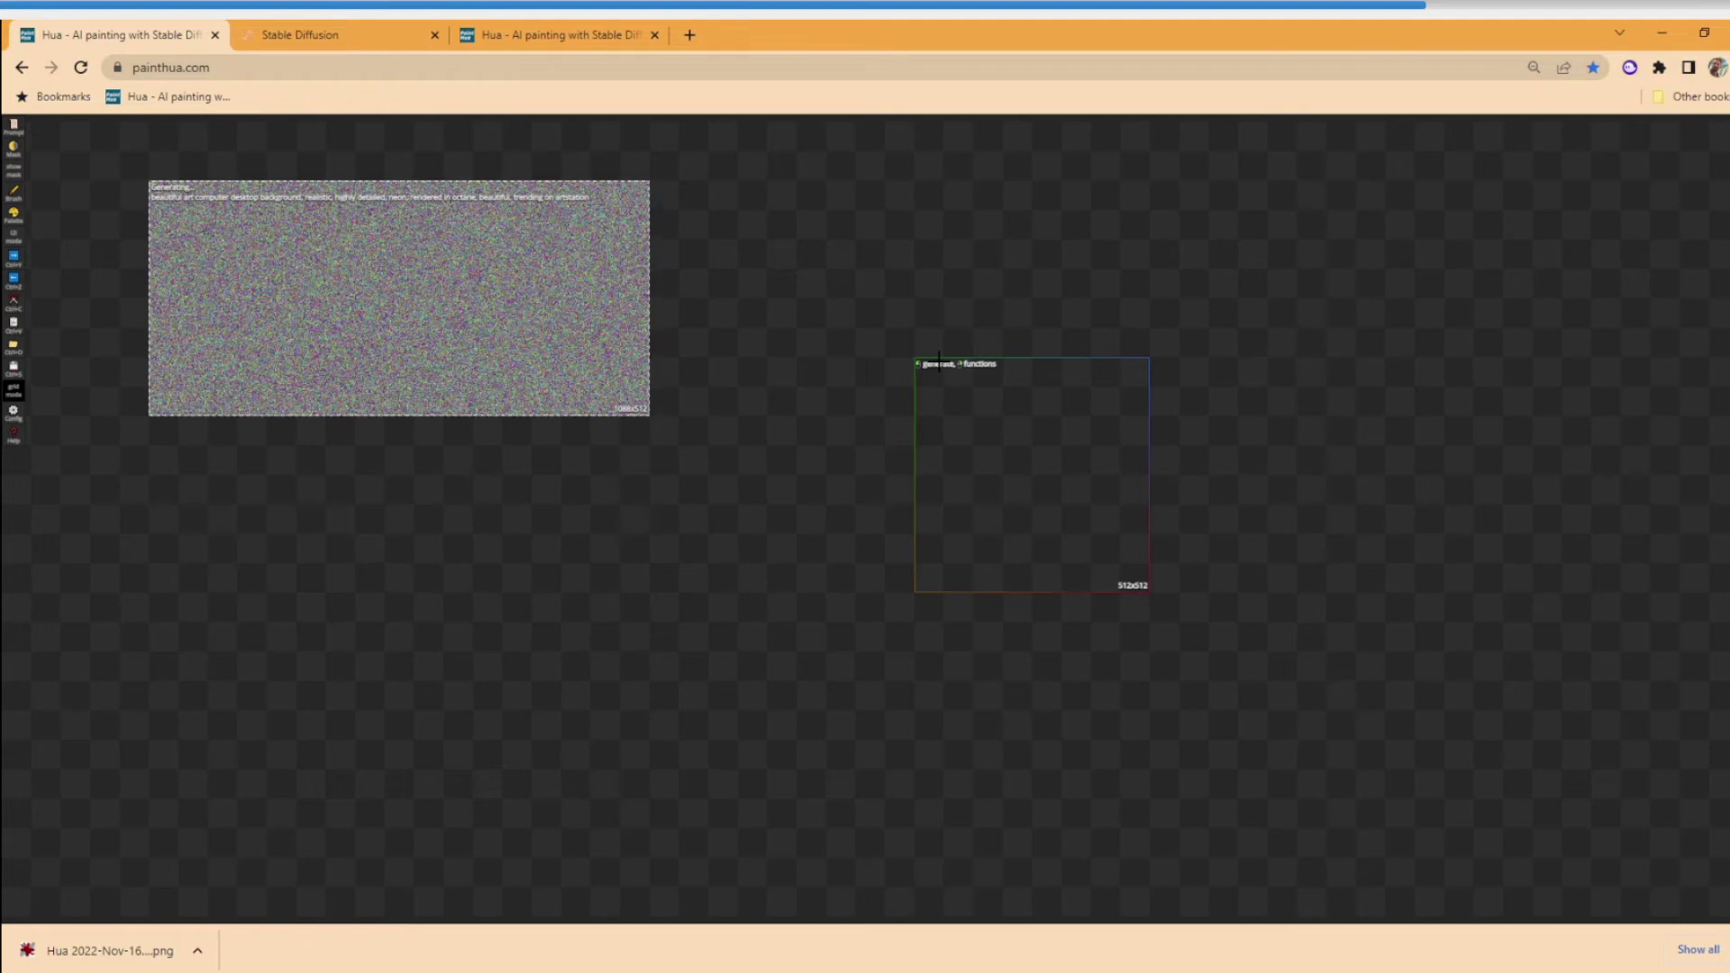
click(969, 969)
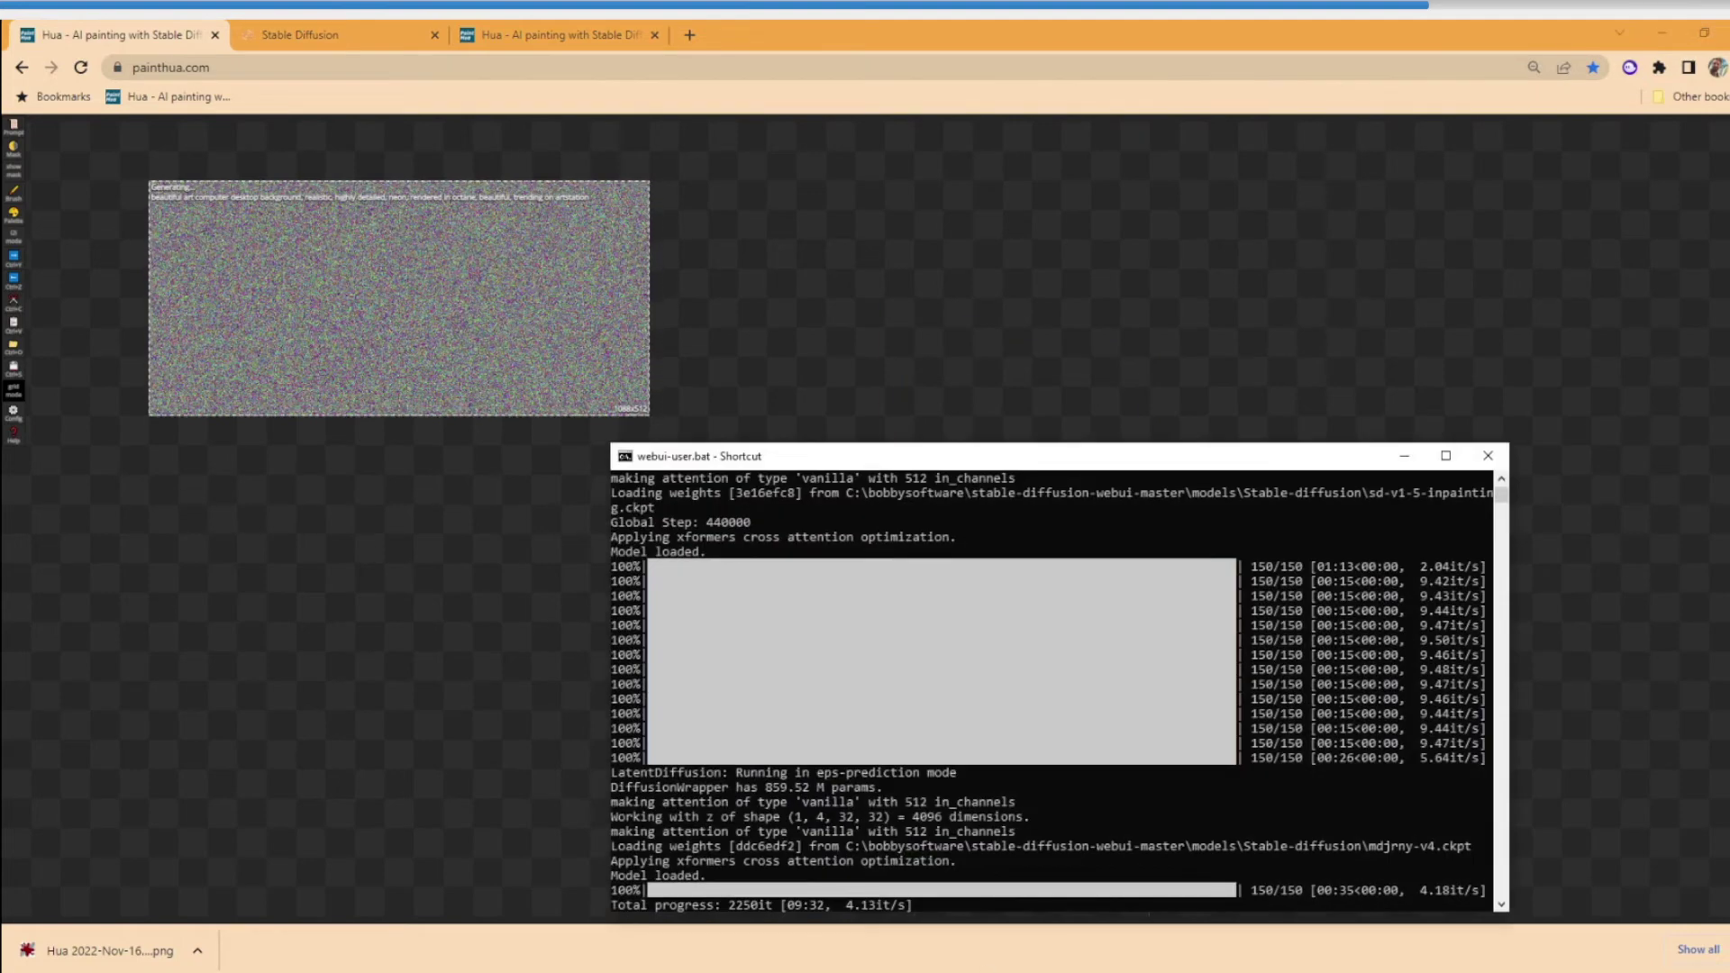
click(795, 237)
- Generate a second wide image of the same size below the first one and watch its progress in the console
drag(266, 623, 533, 623)
click(1178, 969)
drag(1162, 456, 1366, 446)
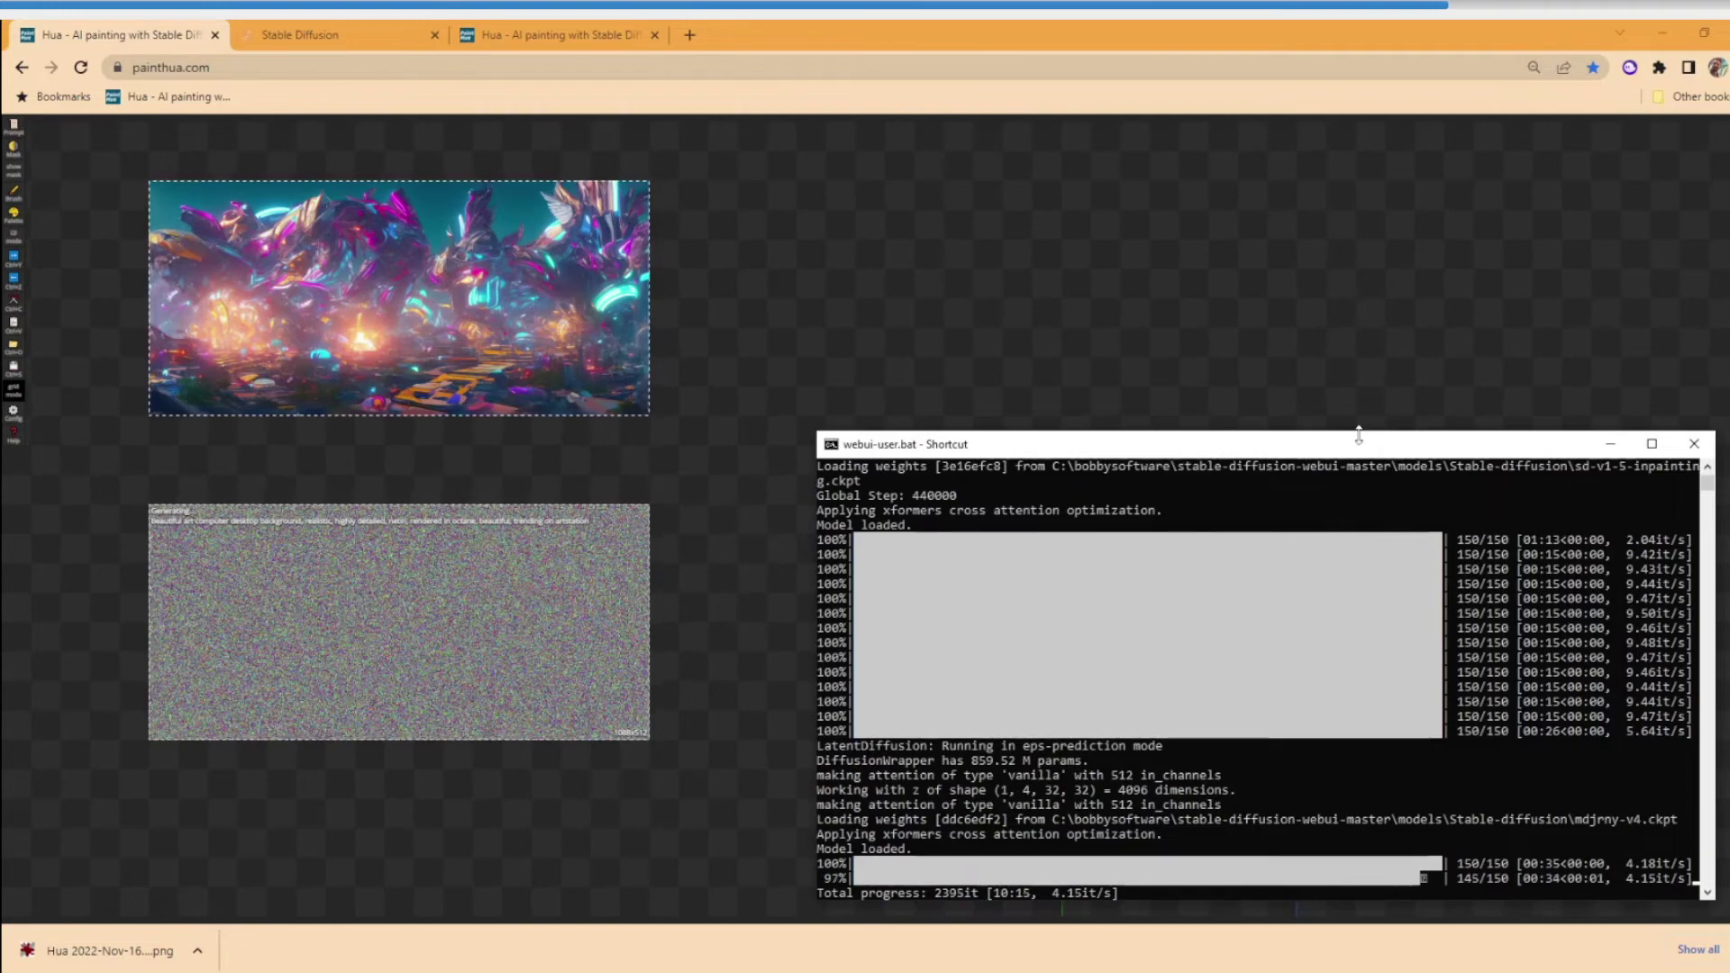
- Accept the lower wide image and generate two narrower images to the right of the existing pair
click(165, 520)
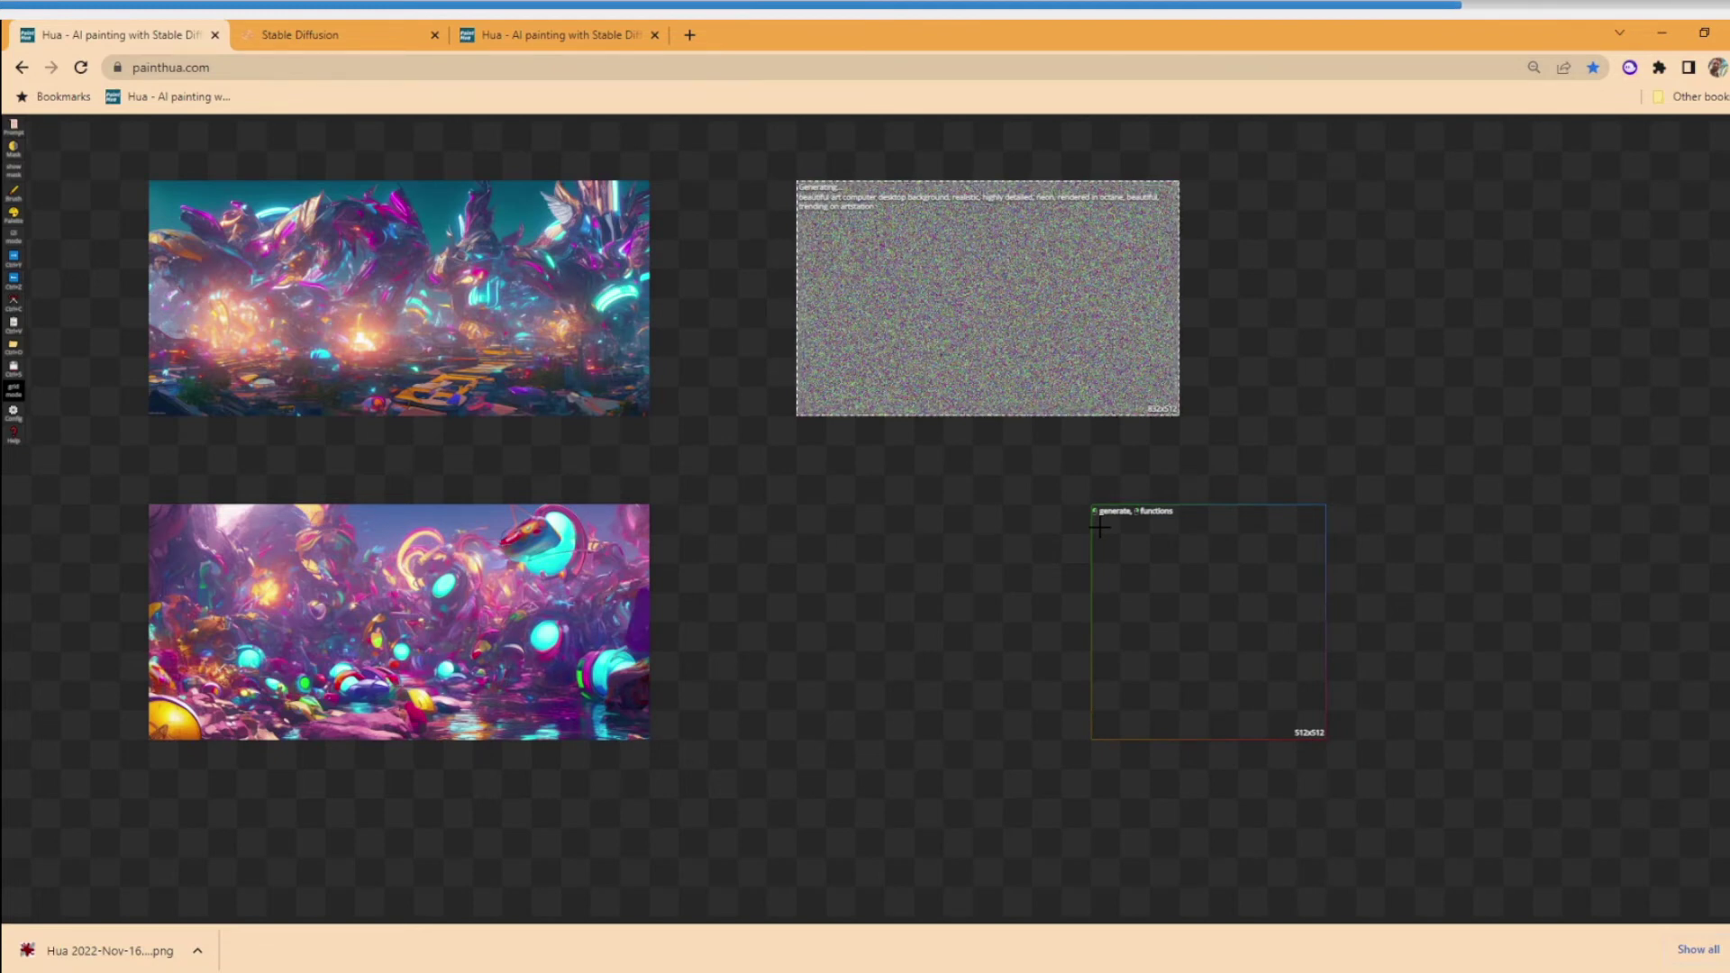
click(834, 527)
key(Return)
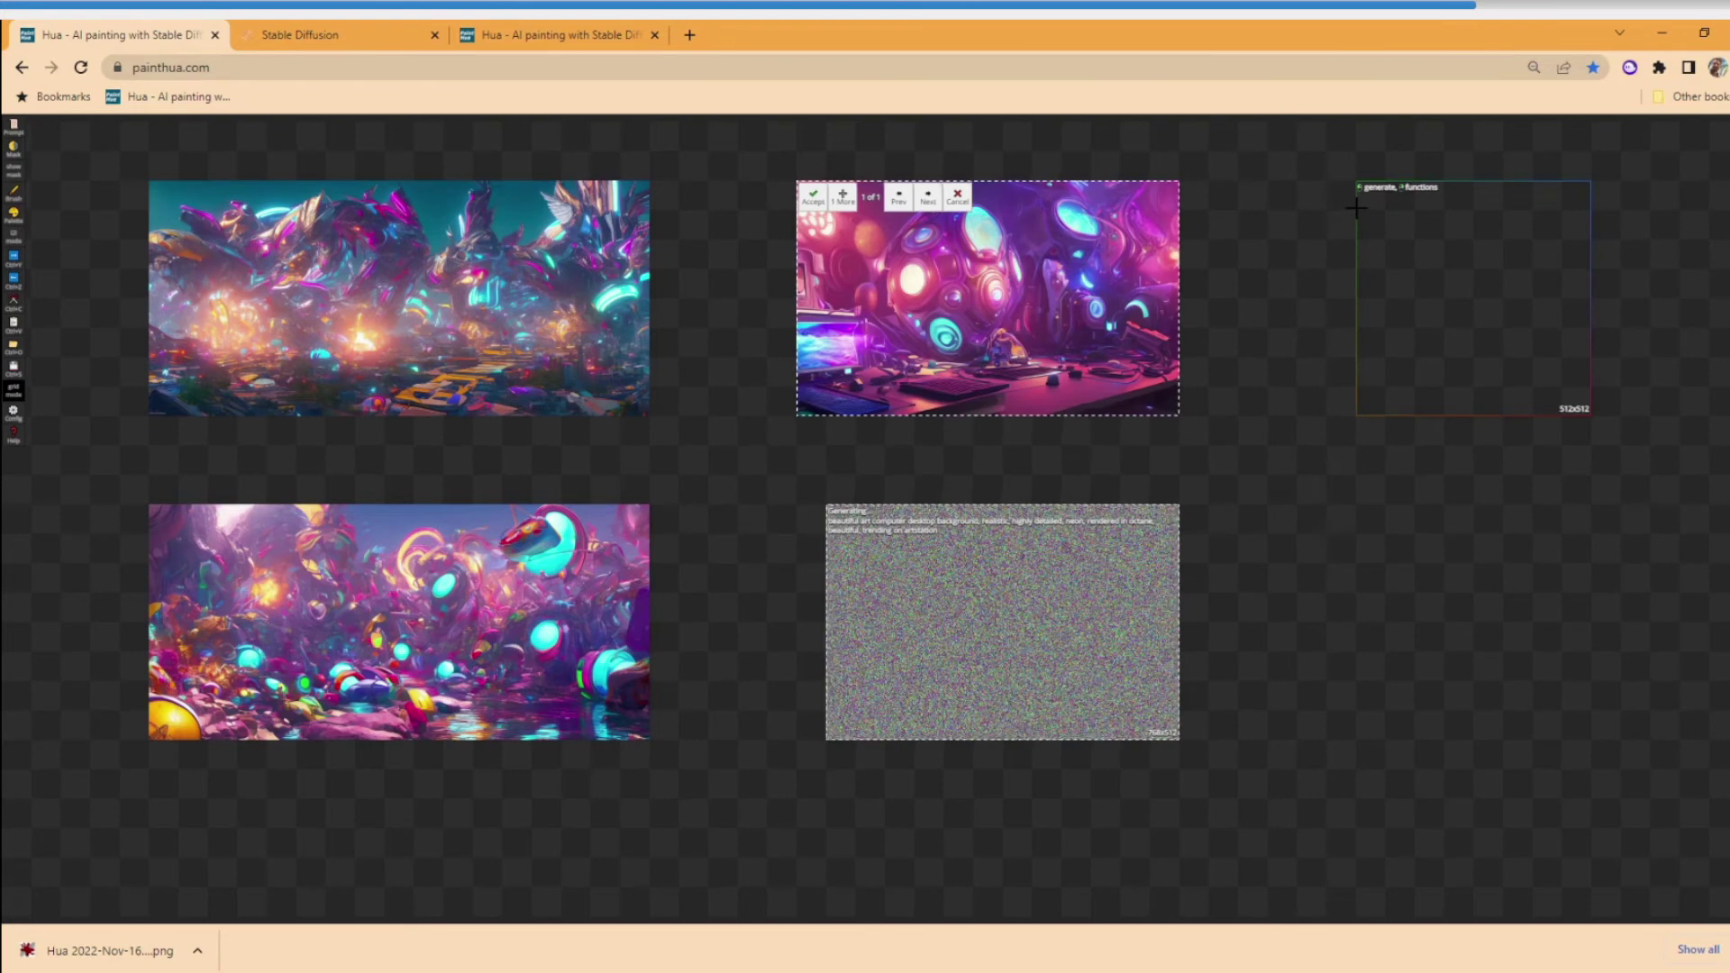
- Generate a 512x1024 image at the right of the canvas and outpaint a 512x512 region bridging the left halves of the two wide images
drag(1297, 200, 1531, 651)
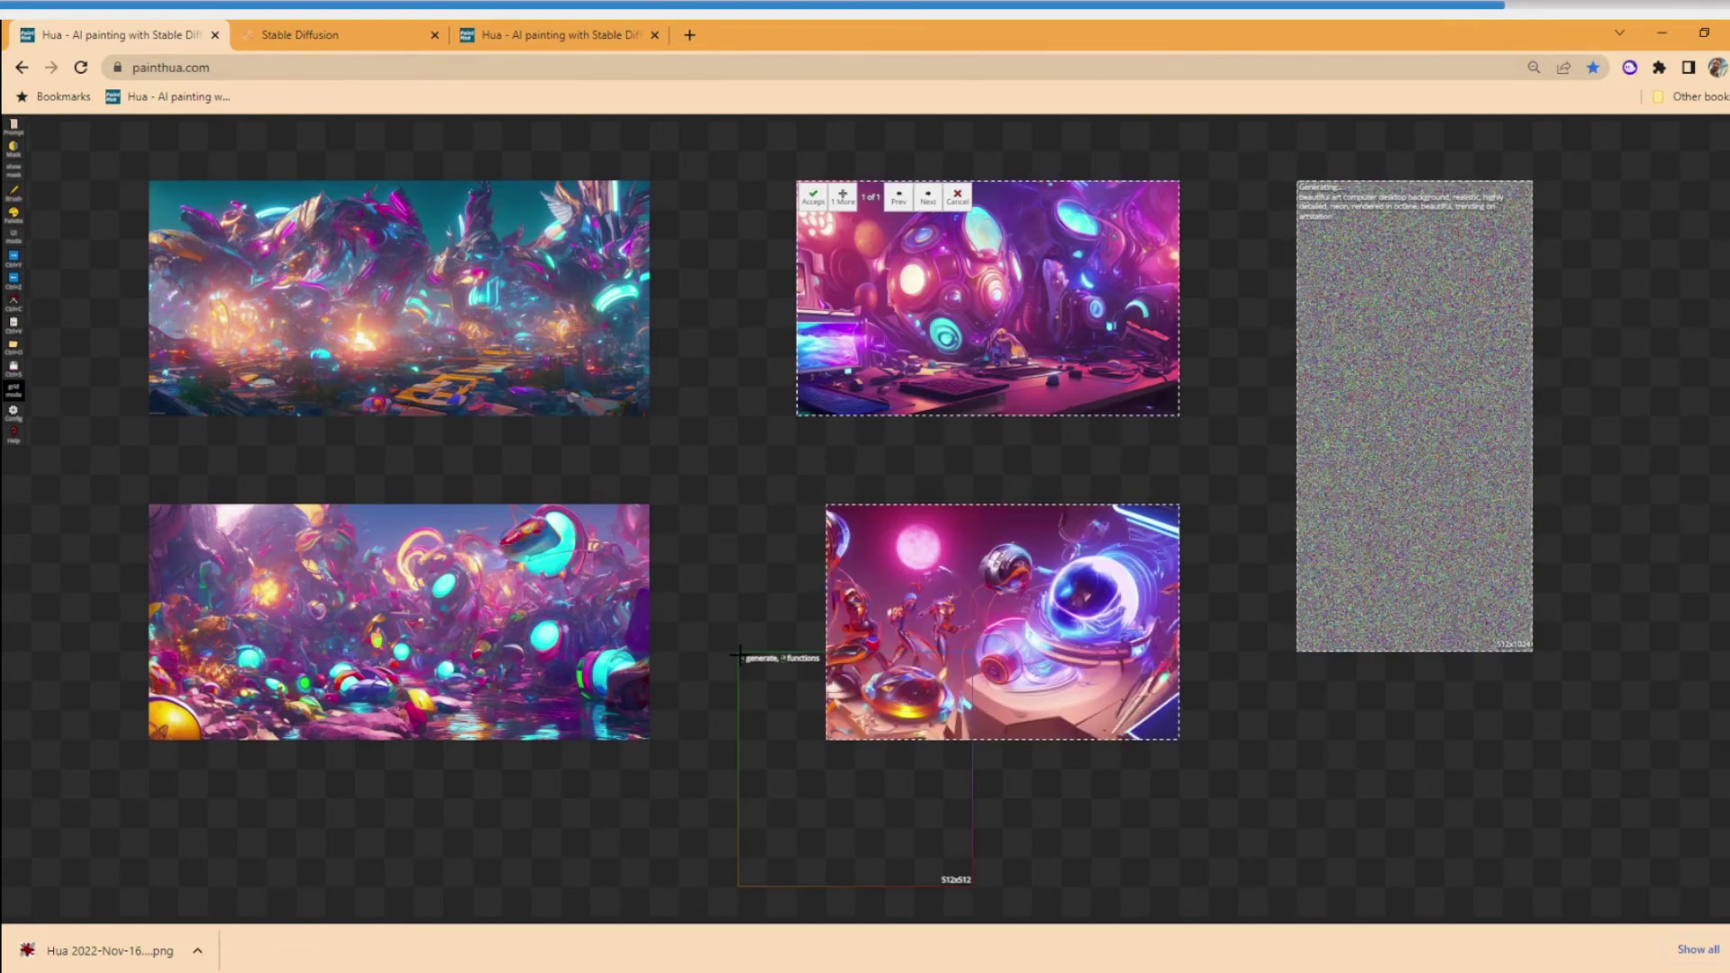
click(179, 359)
key(Return)
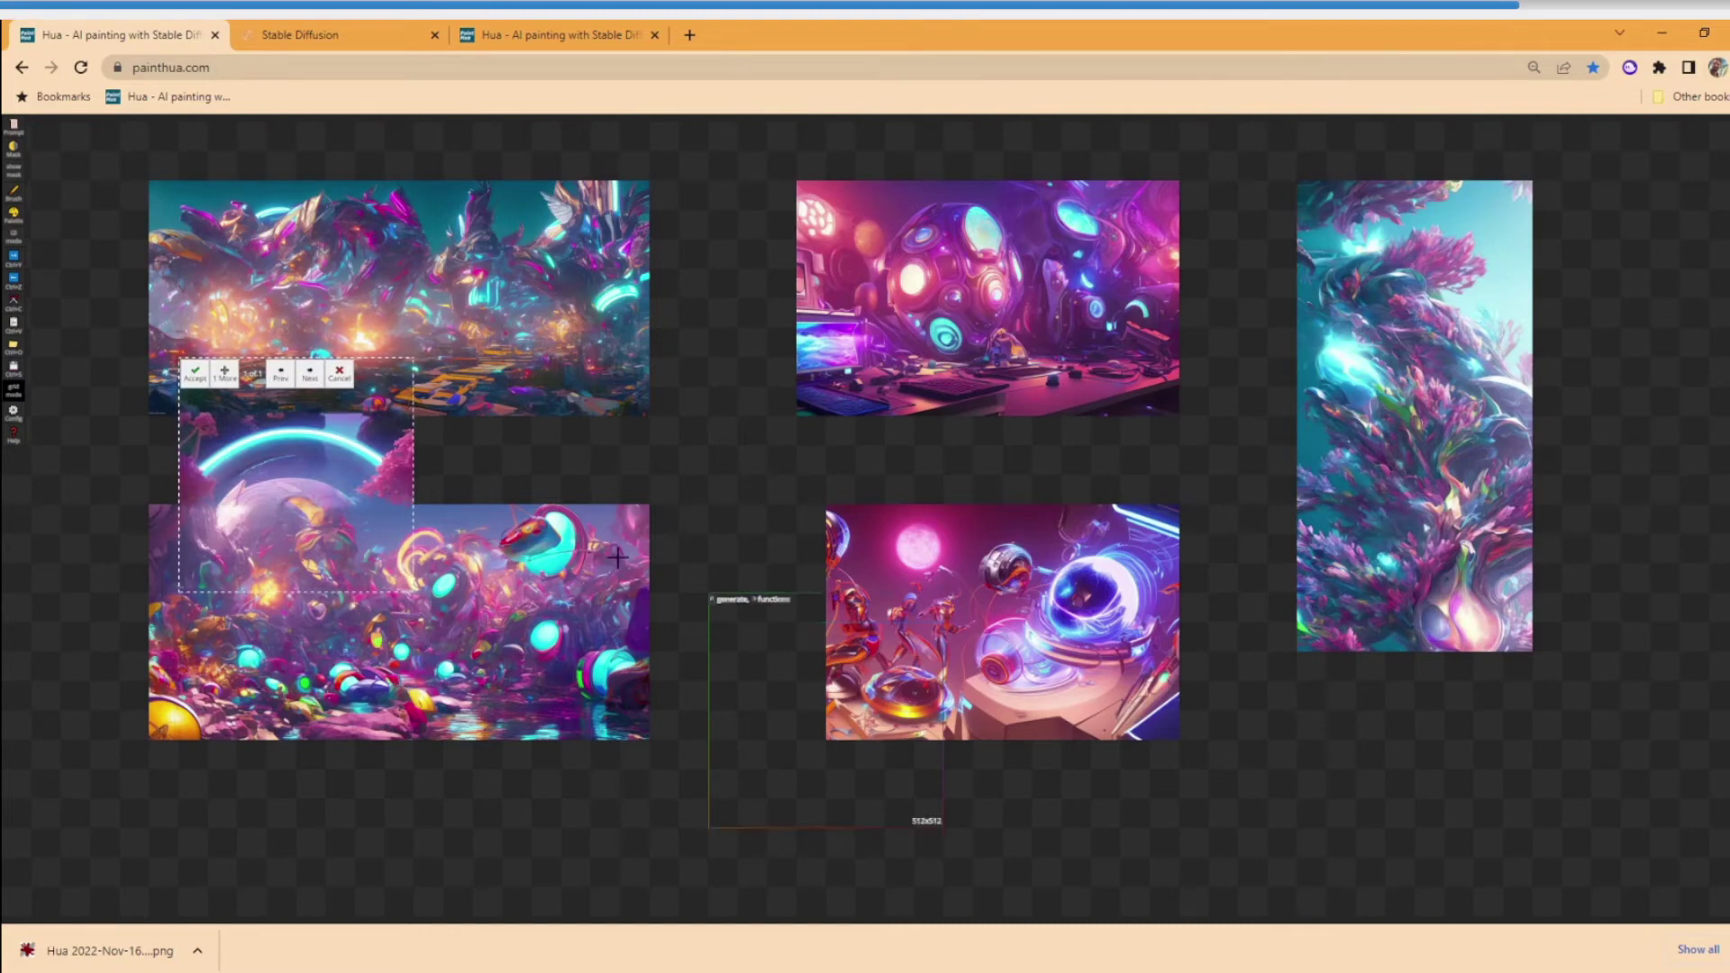
- Fill the rest of the gap between the two wide left images with two accepted 512x512 outpaints
click(458, 283)
click(425, 252)
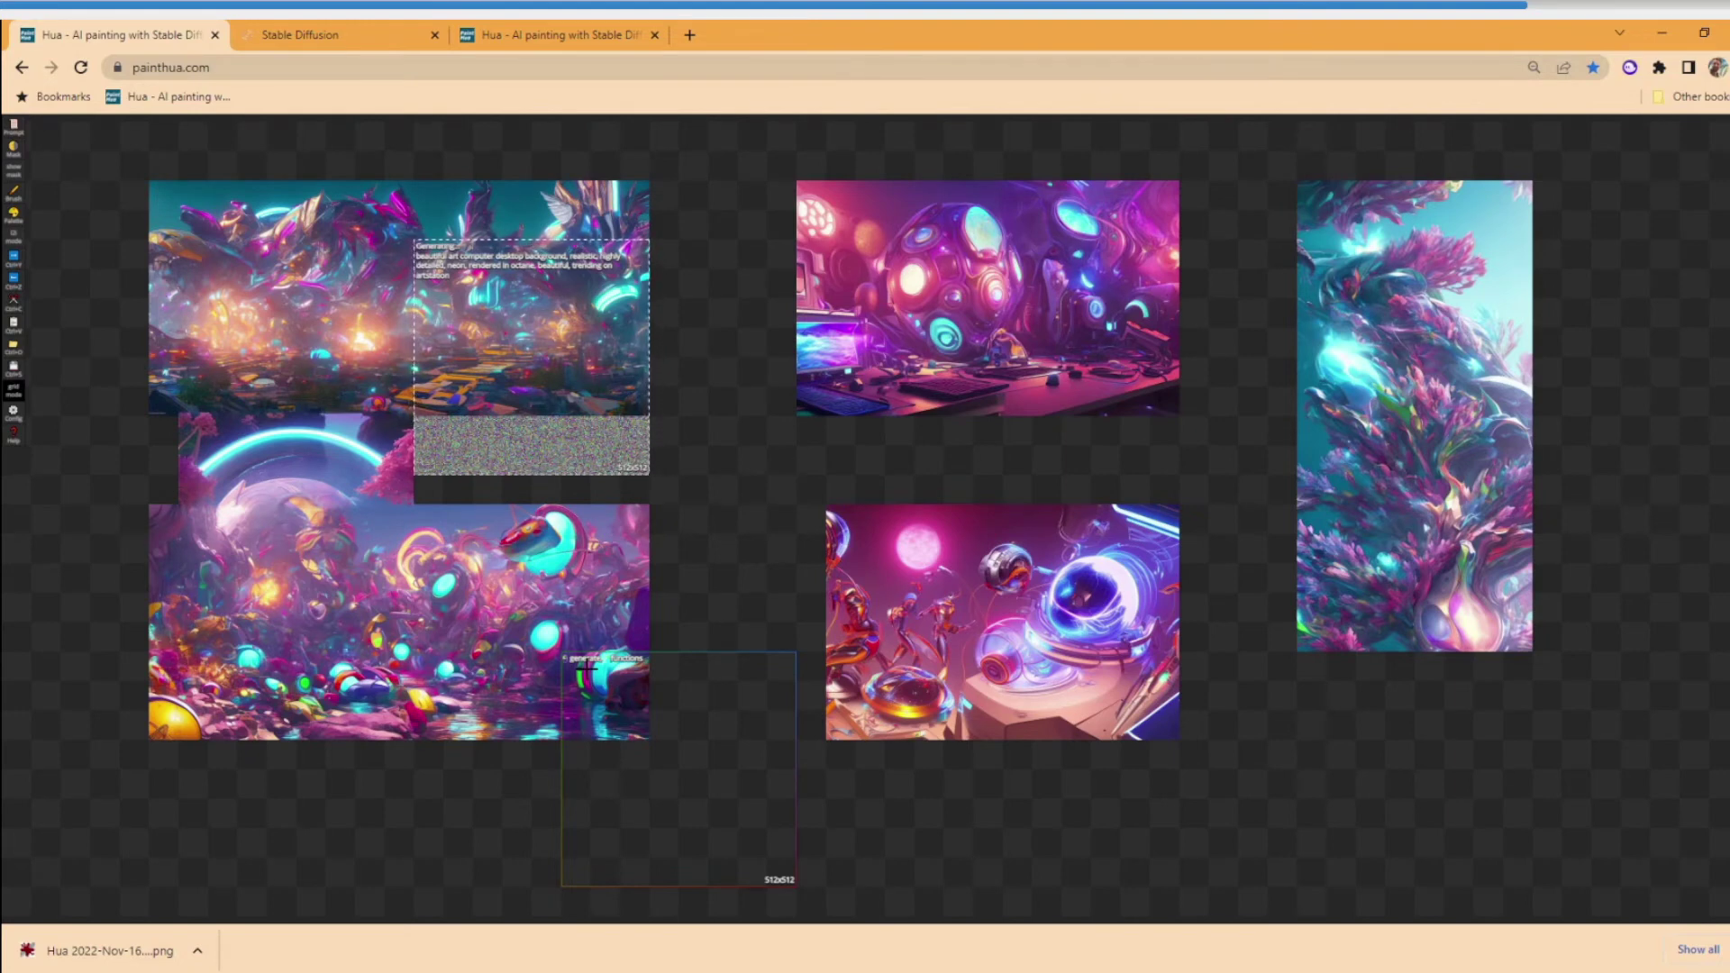
click(429, 260)
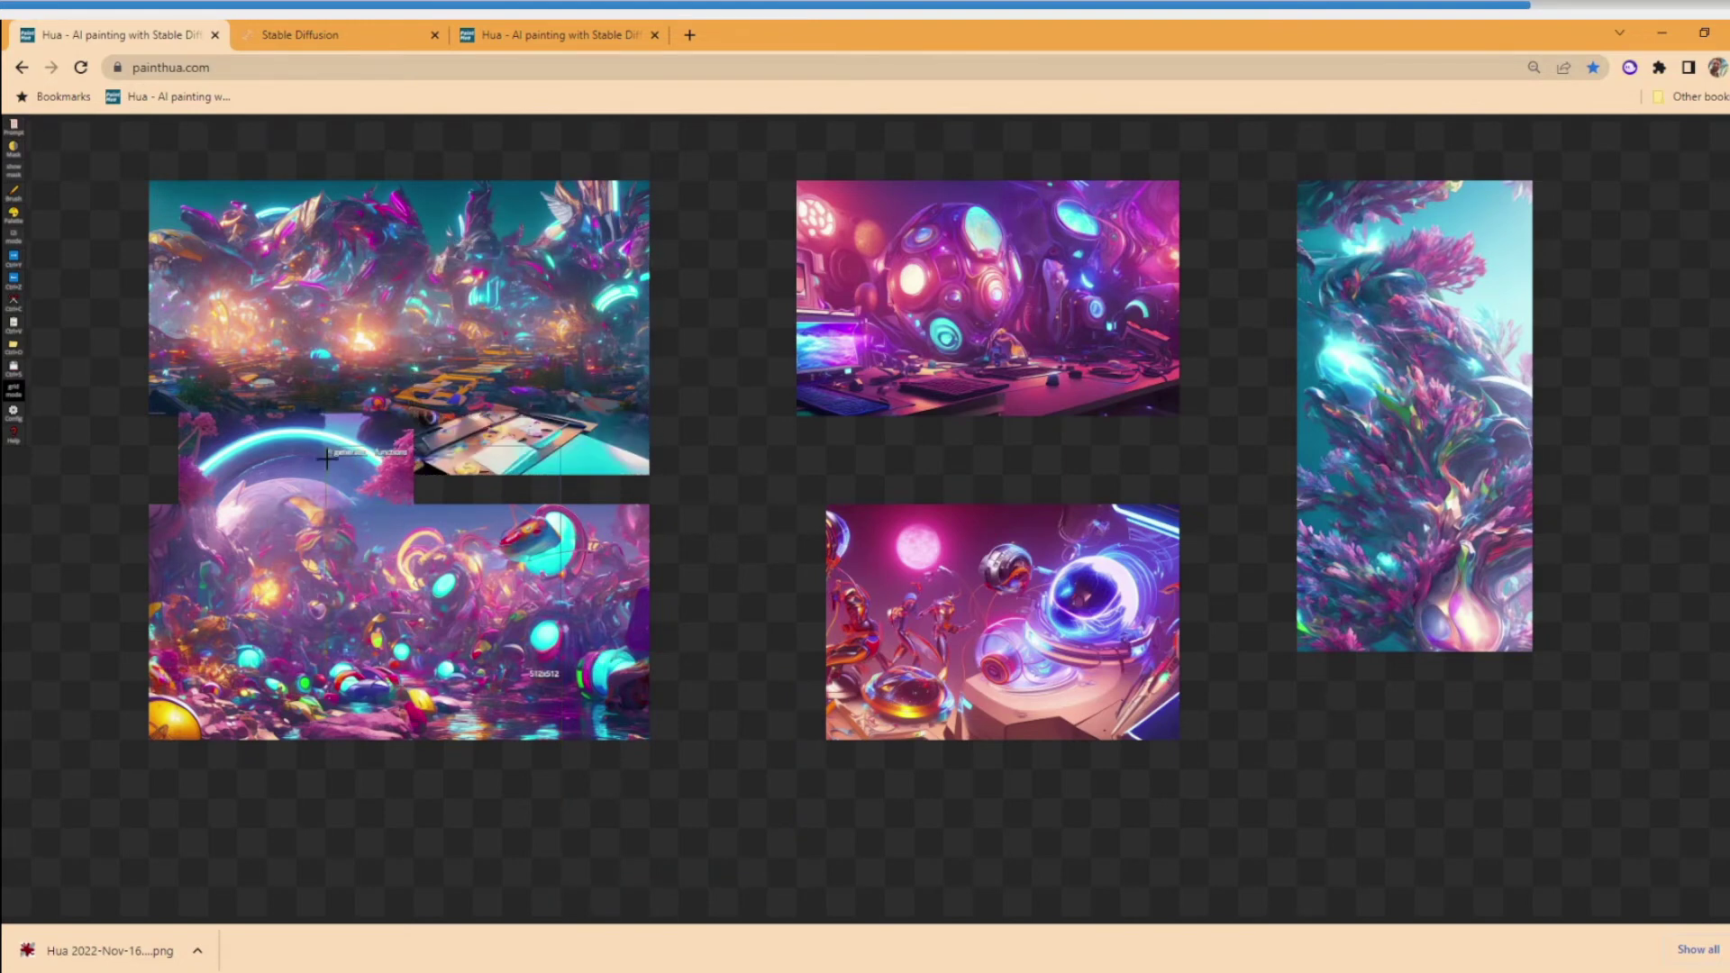
click(408, 406)
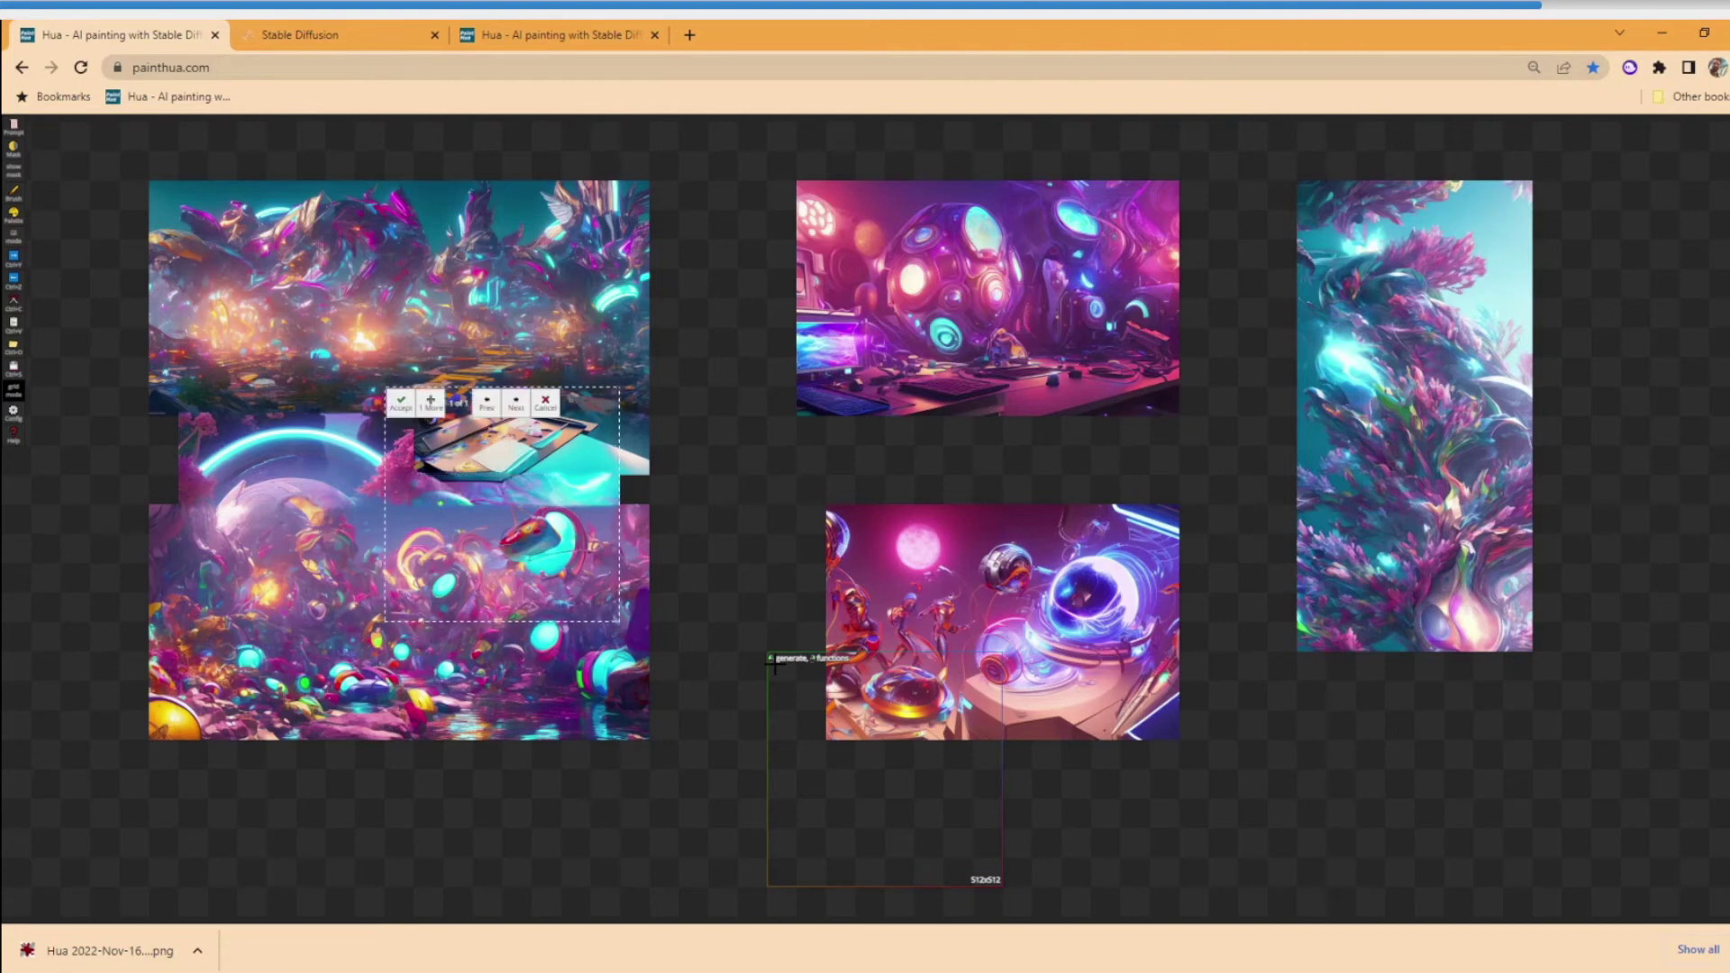
key(Return)
- Outpaint the lower, upper and central gaps joining the wide left images to the middle pair, accepting the results
click(628, 544)
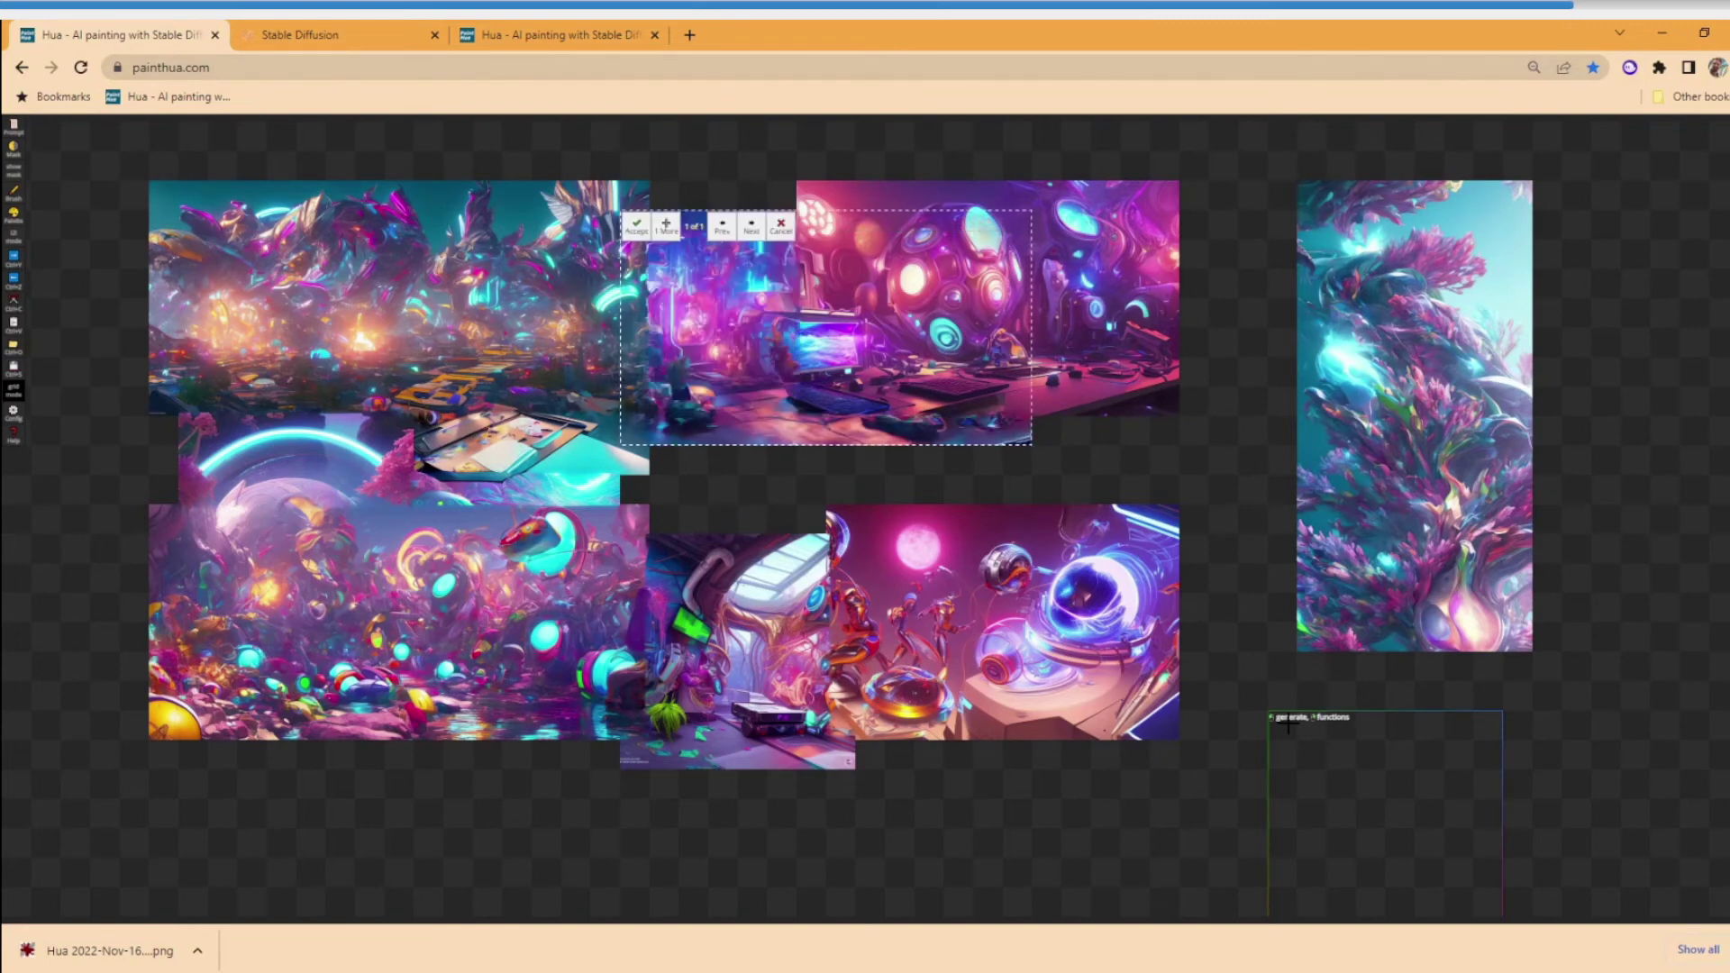
key(Return)
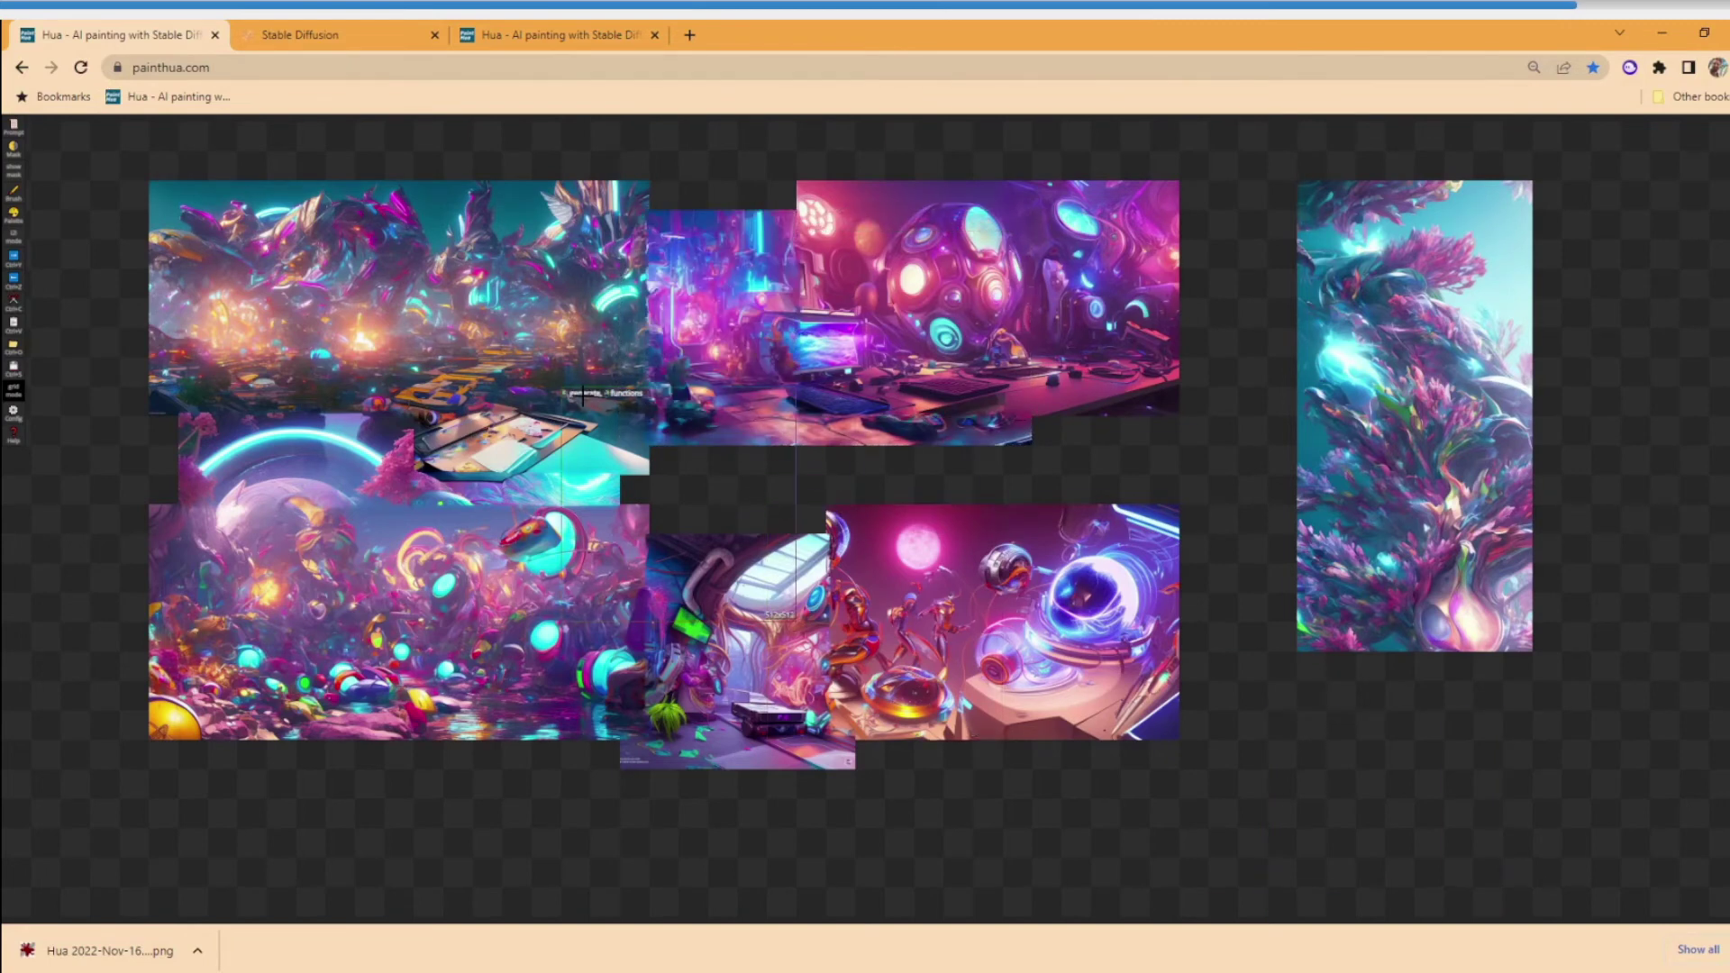
click(540, 401)
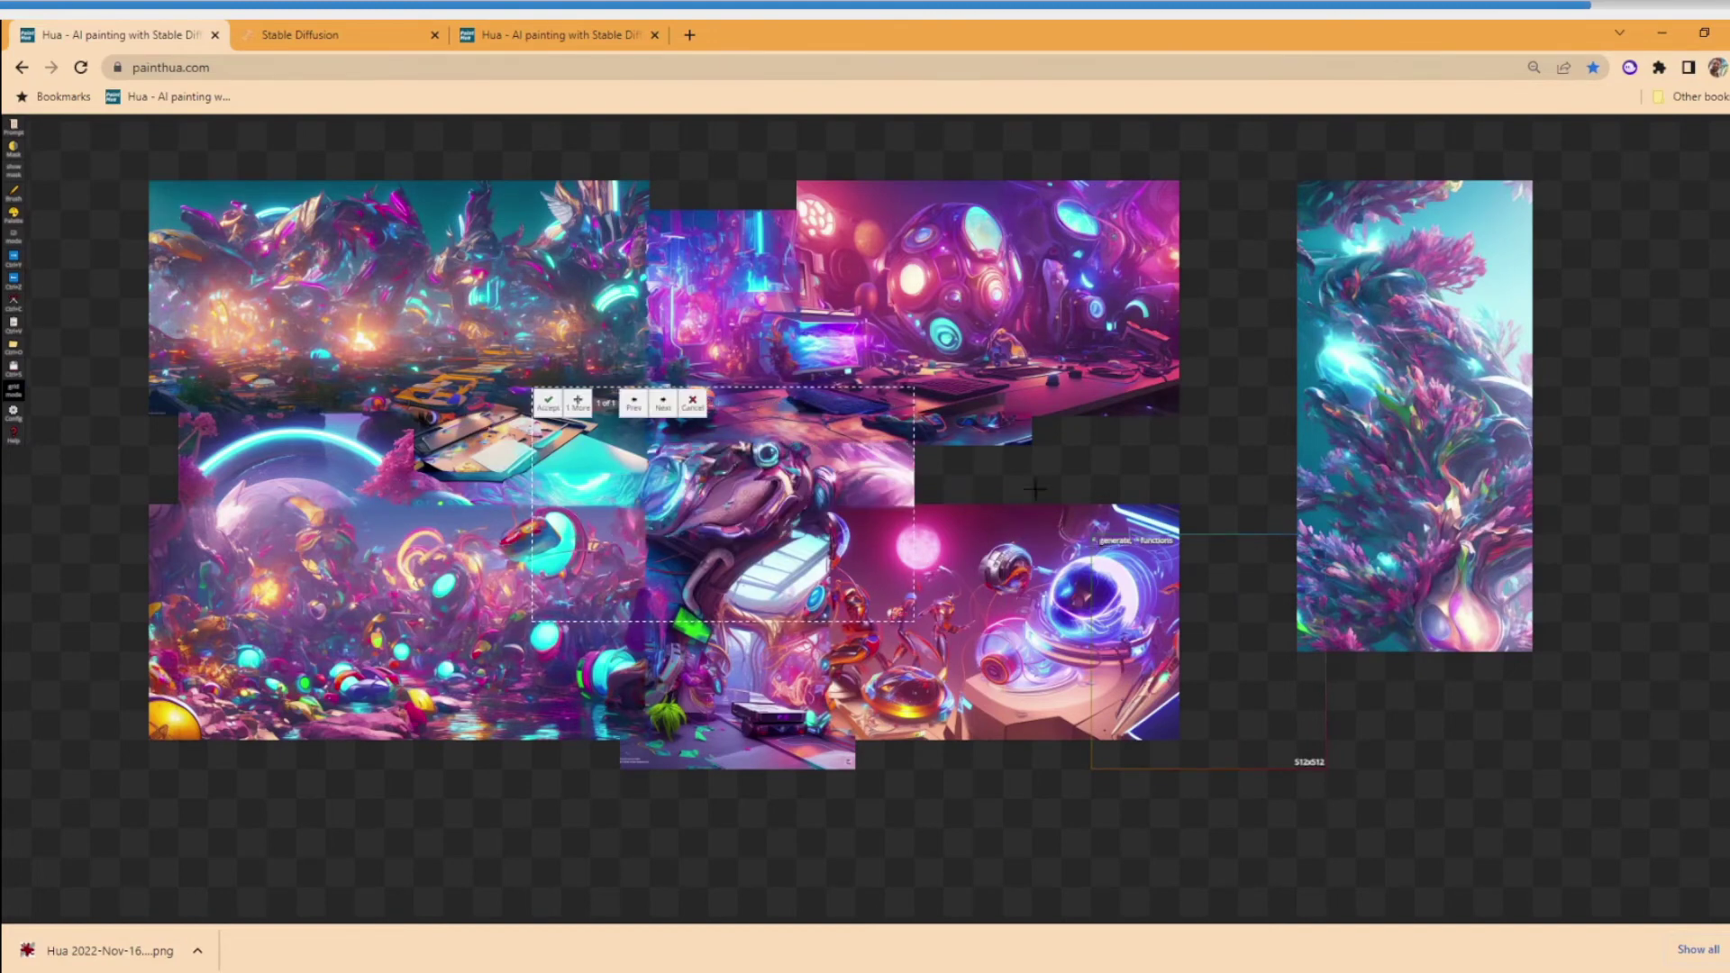
click(633, 401)
- Outpaint the space between the lower middle image and the tall image, and the strip between the two middle images
click(1159, 514)
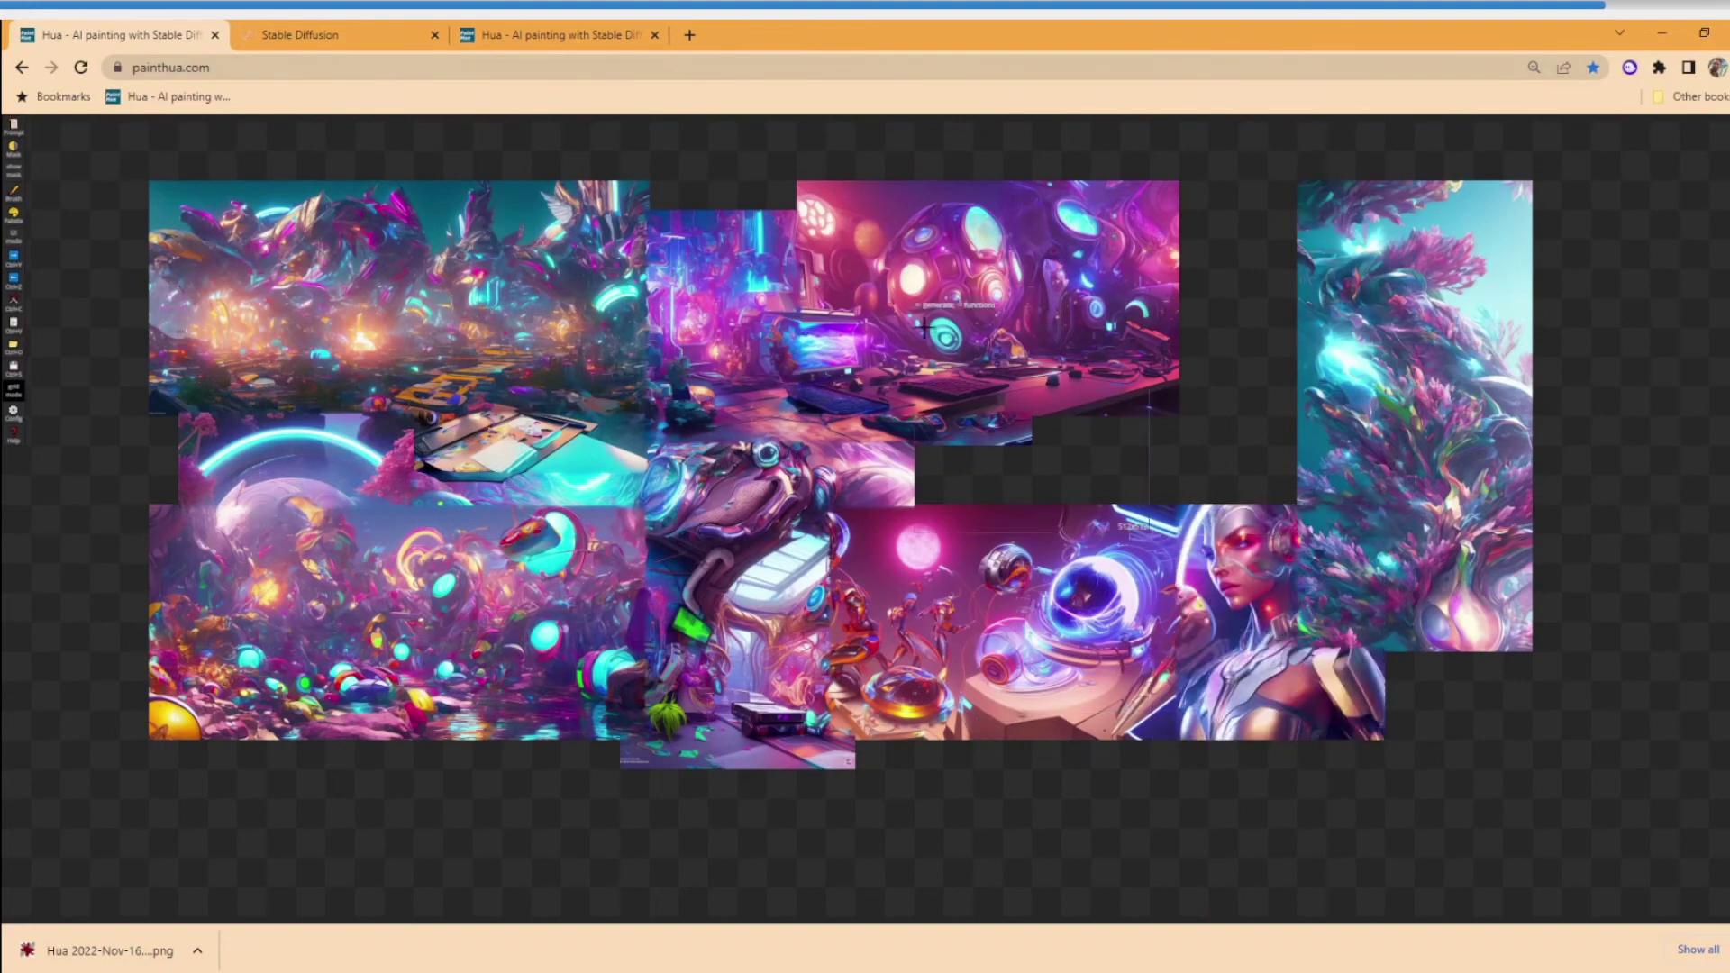
click(892, 394)
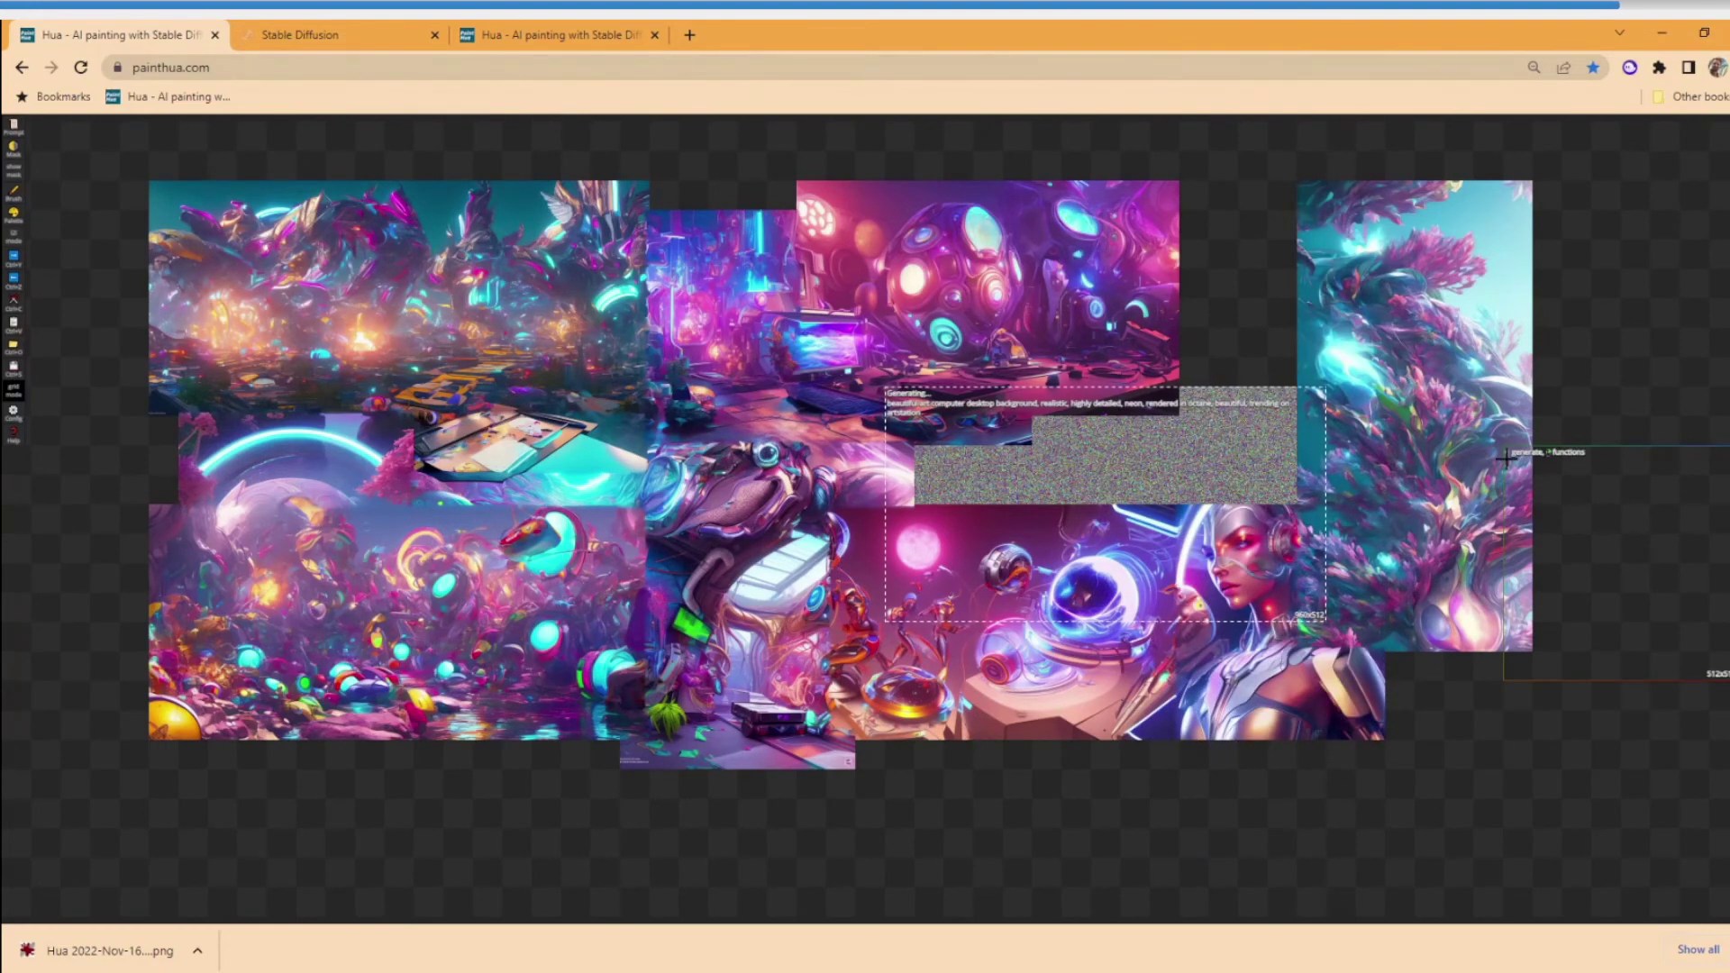
click(902, 403)
- Fill the vertical gap beside the tall right image with three accepted 512x512 outpaints and save the composition as a PNG
click(1158, 366)
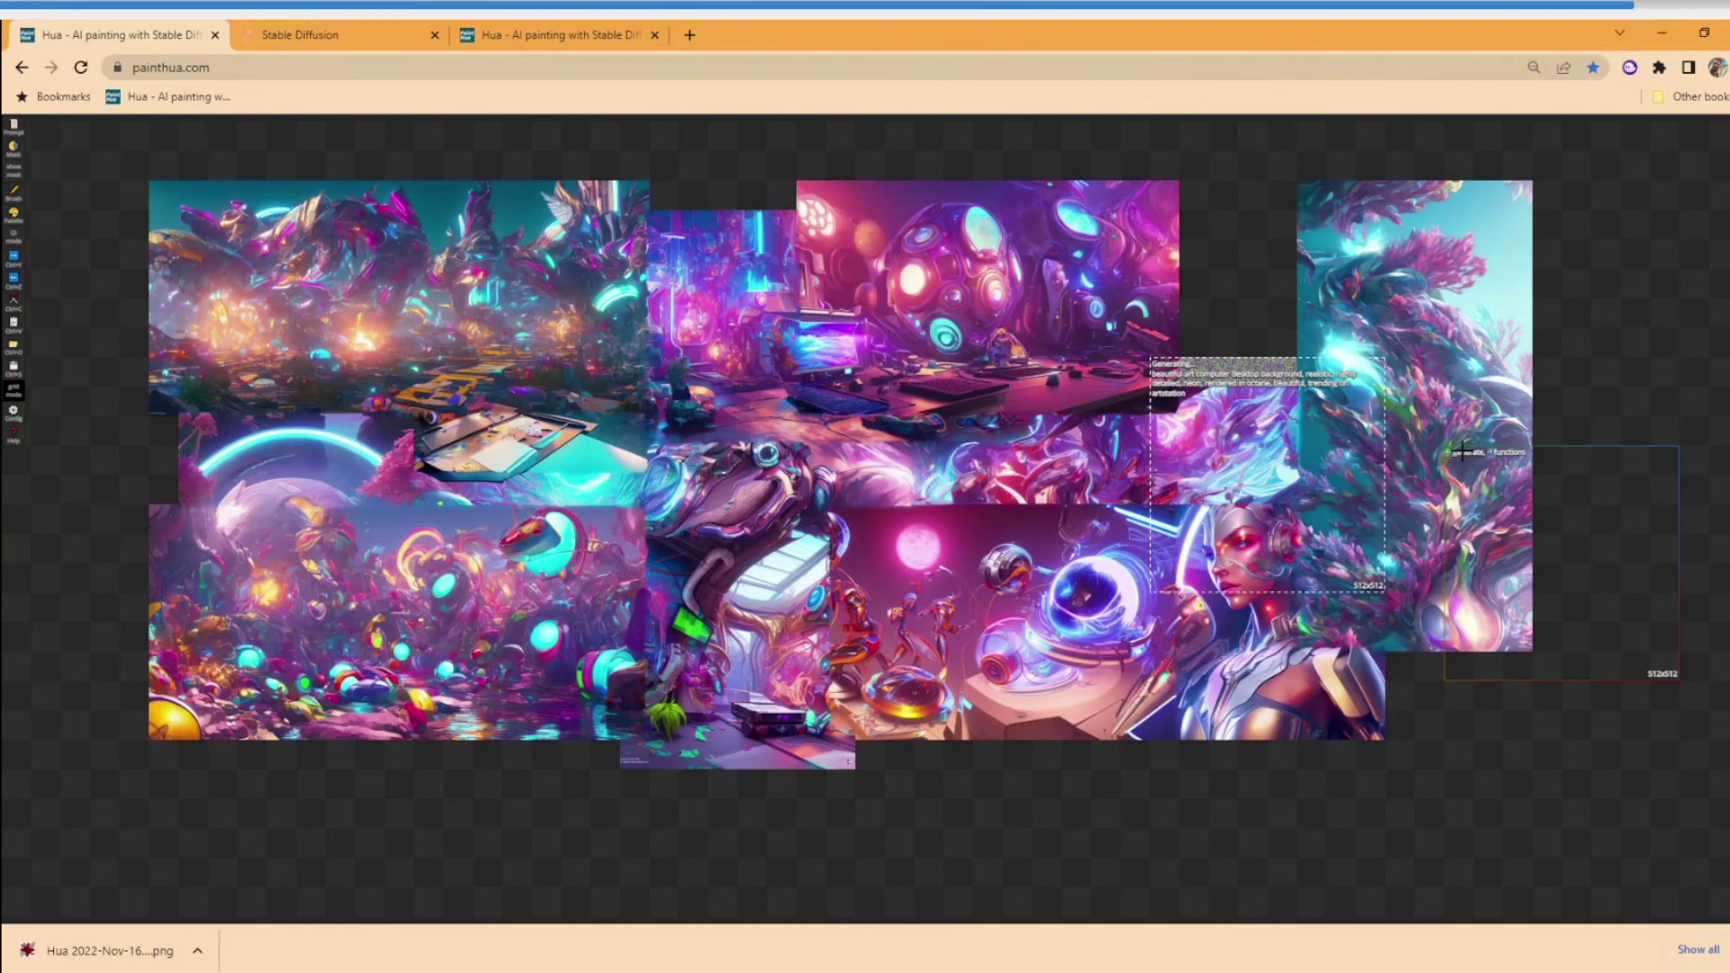
click(1166, 367)
click(1158, 336)
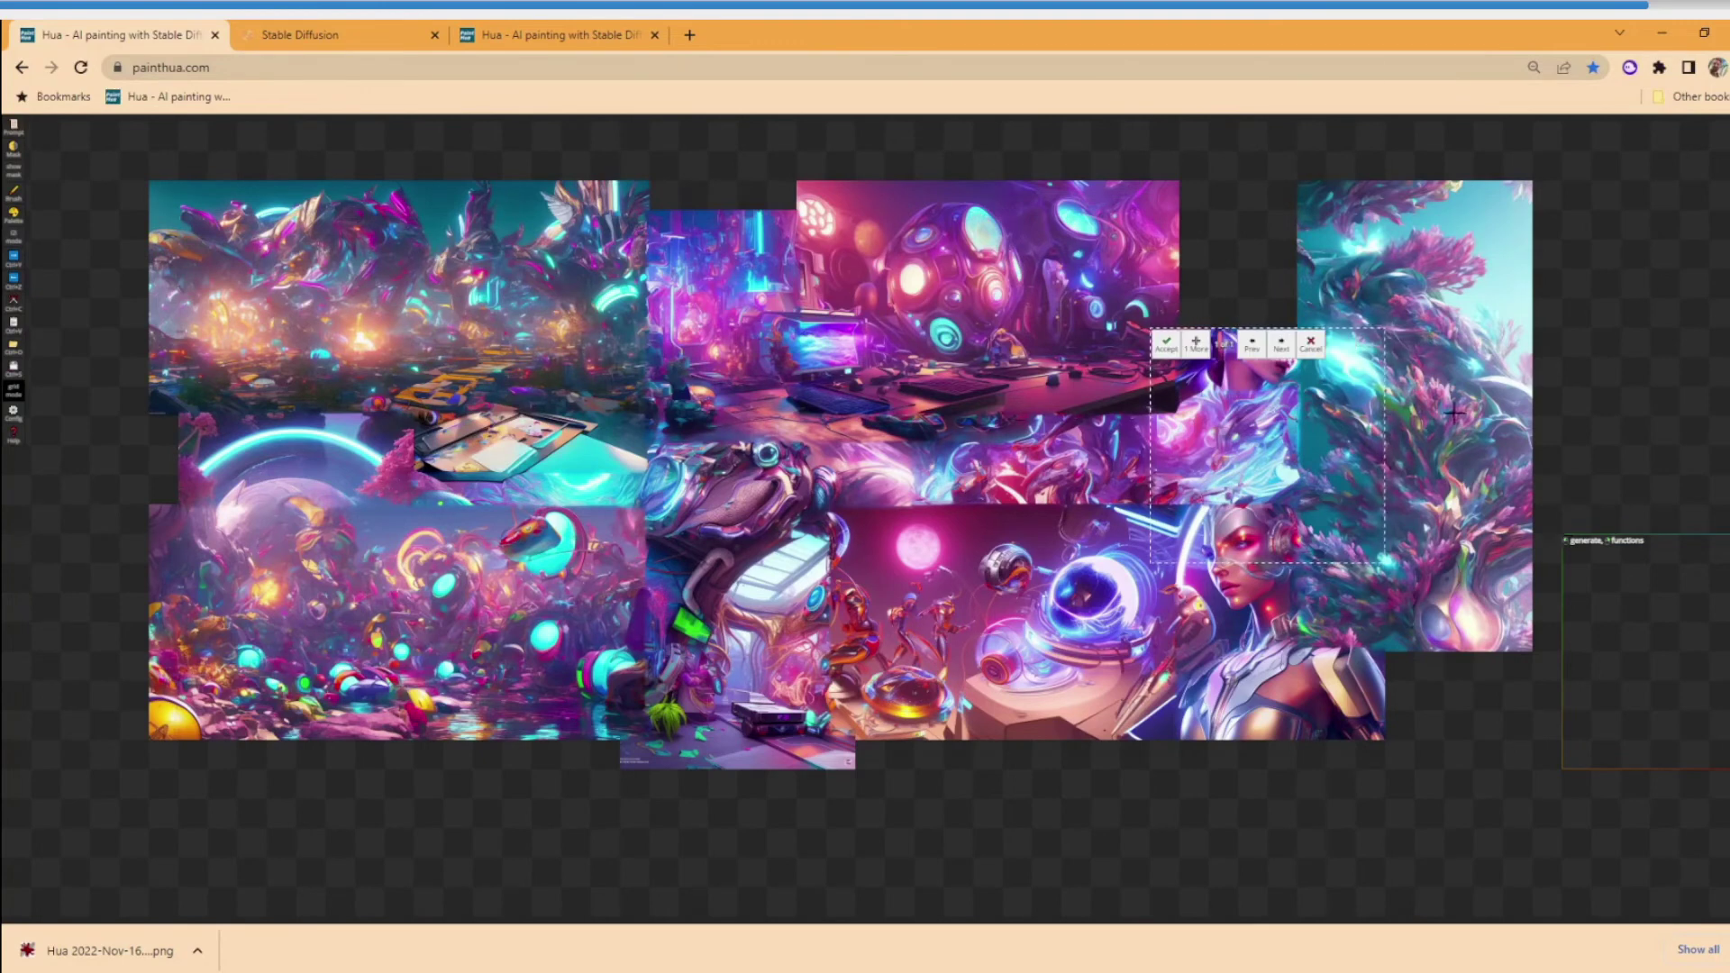
click(1166, 345)
click(1159, 190)
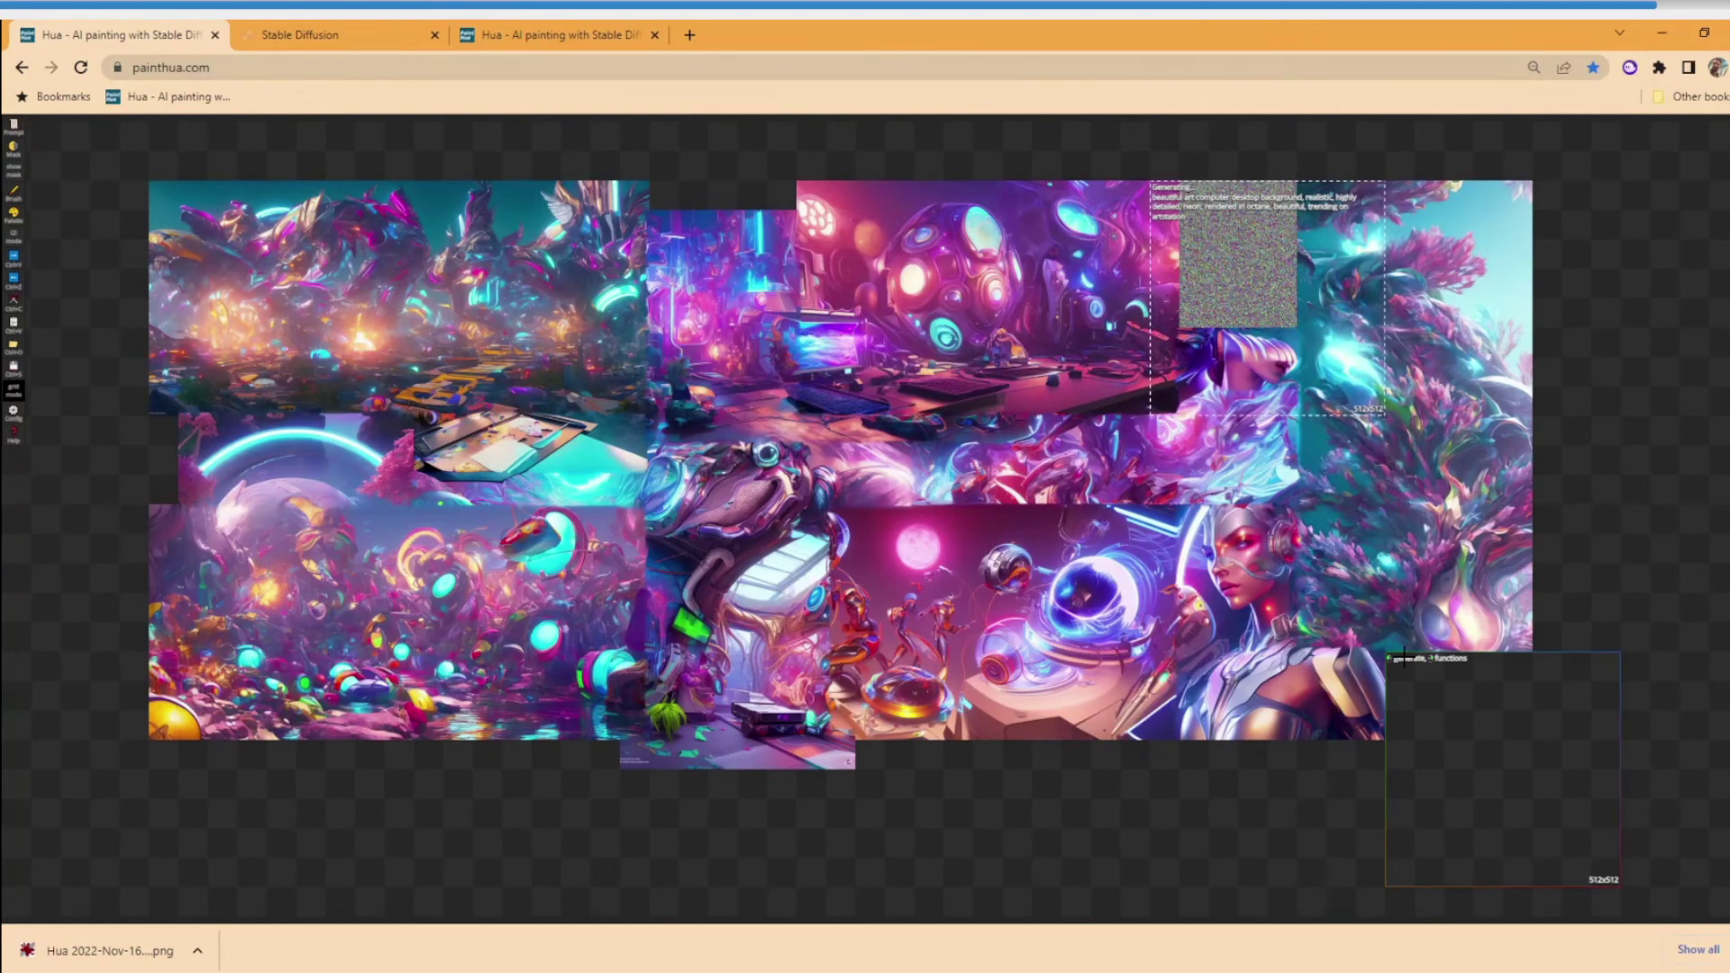
click(1166, 193)
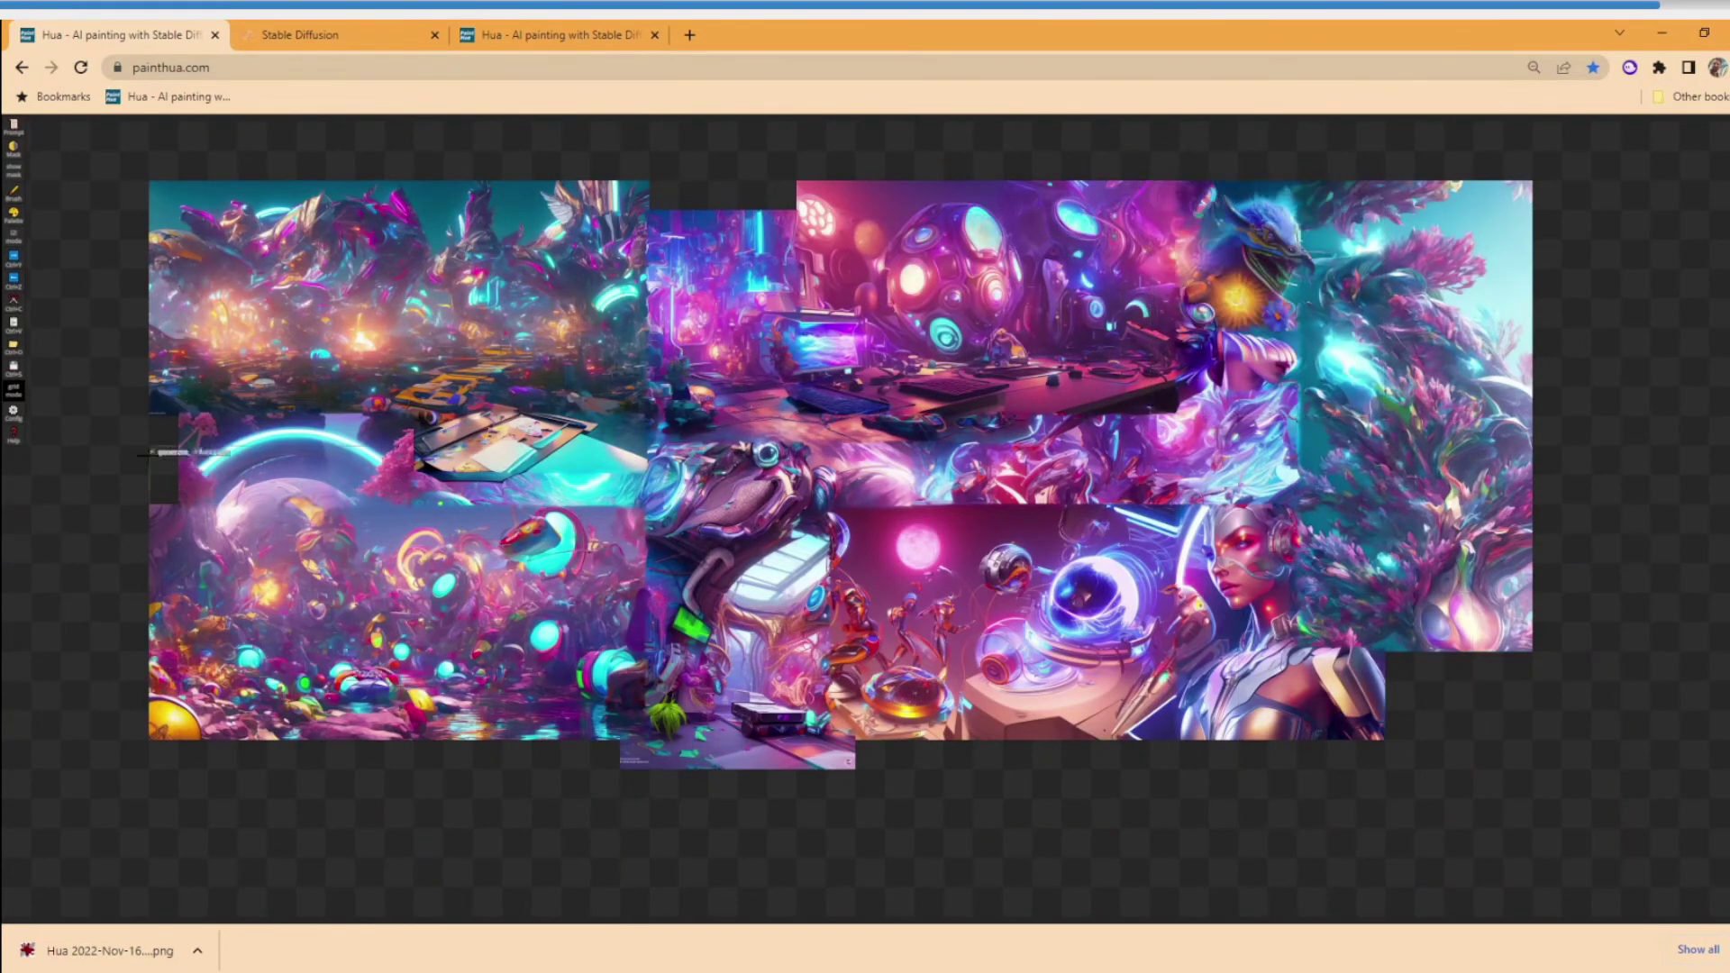
click(13, 365)
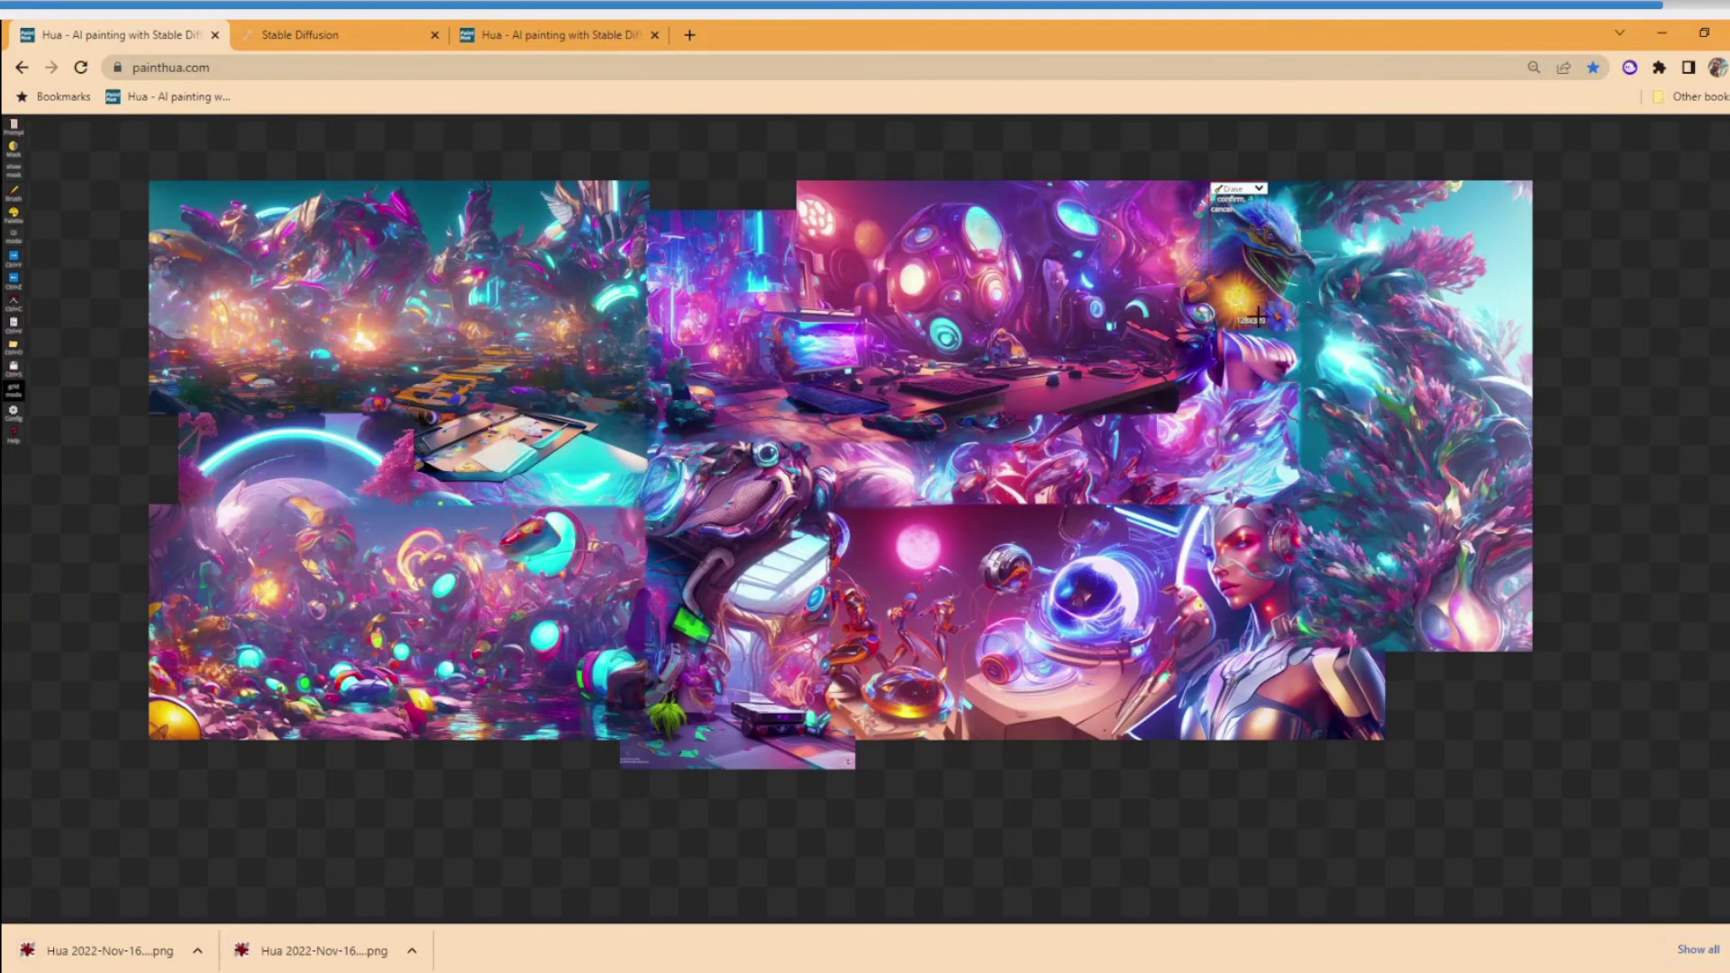
- Erase the bird-like creature beside the tall image and load the sd-v1-5-inpainting checkpoint in Stable Diffusion, checking the console
drag(1258, 317, 1300, 334)
click(1300, 334)
click(300, 34)
click(172, 153)
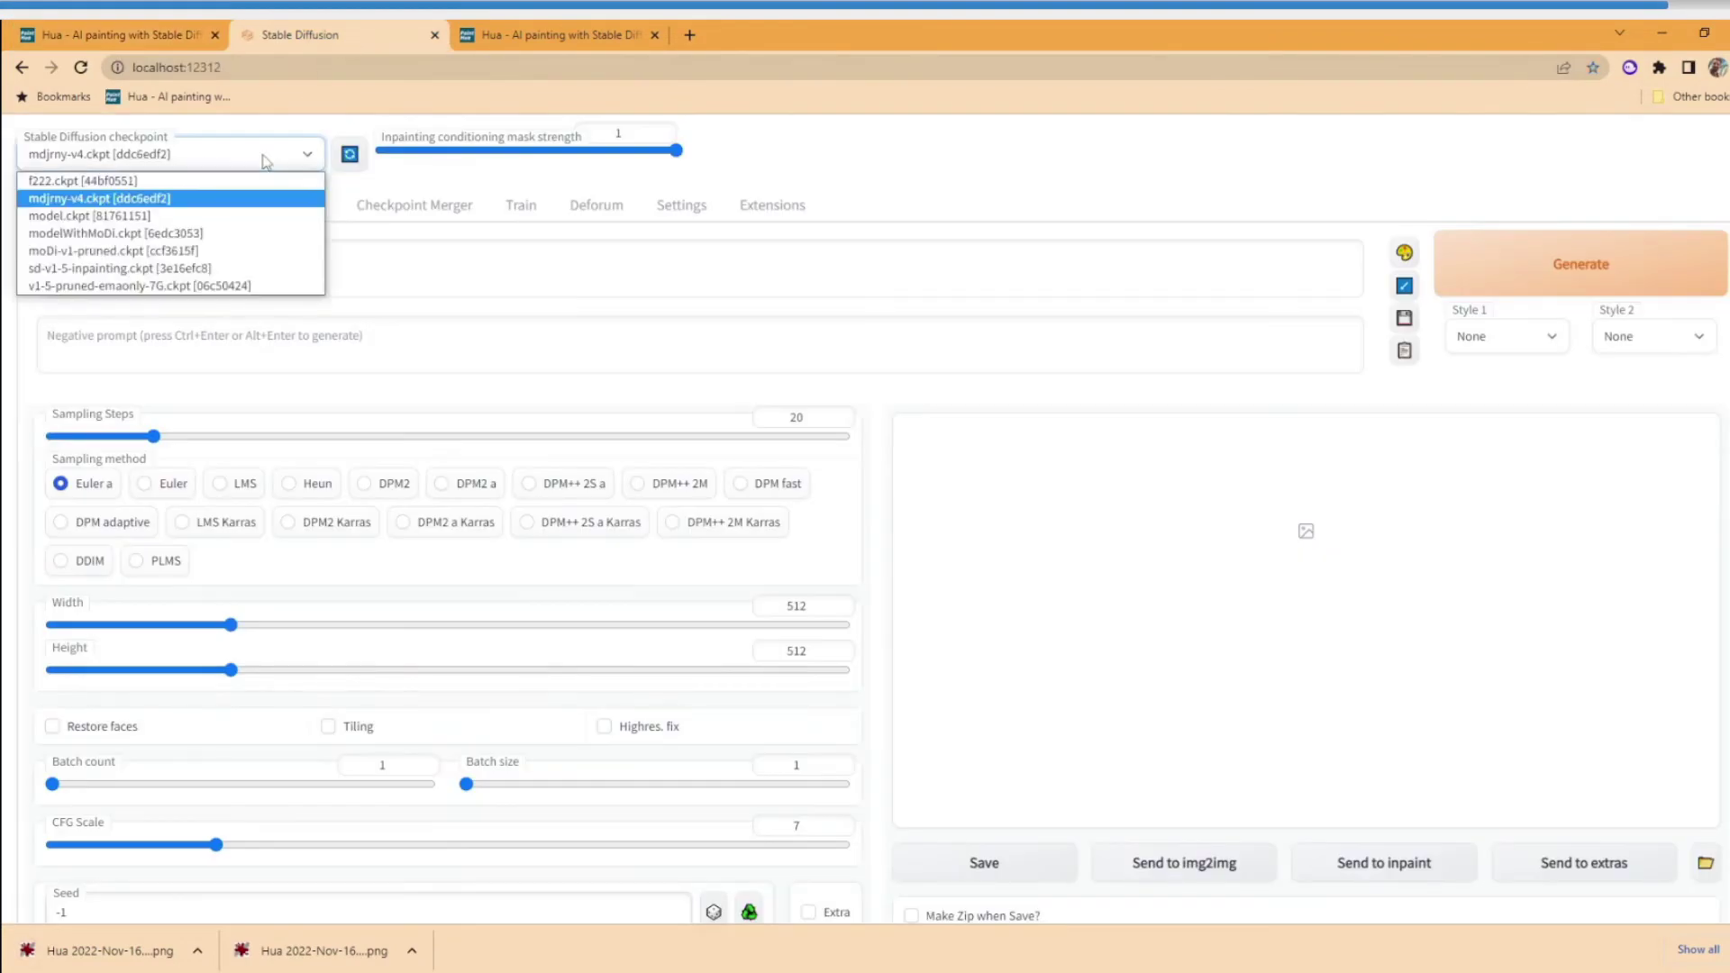
click(108, 247)
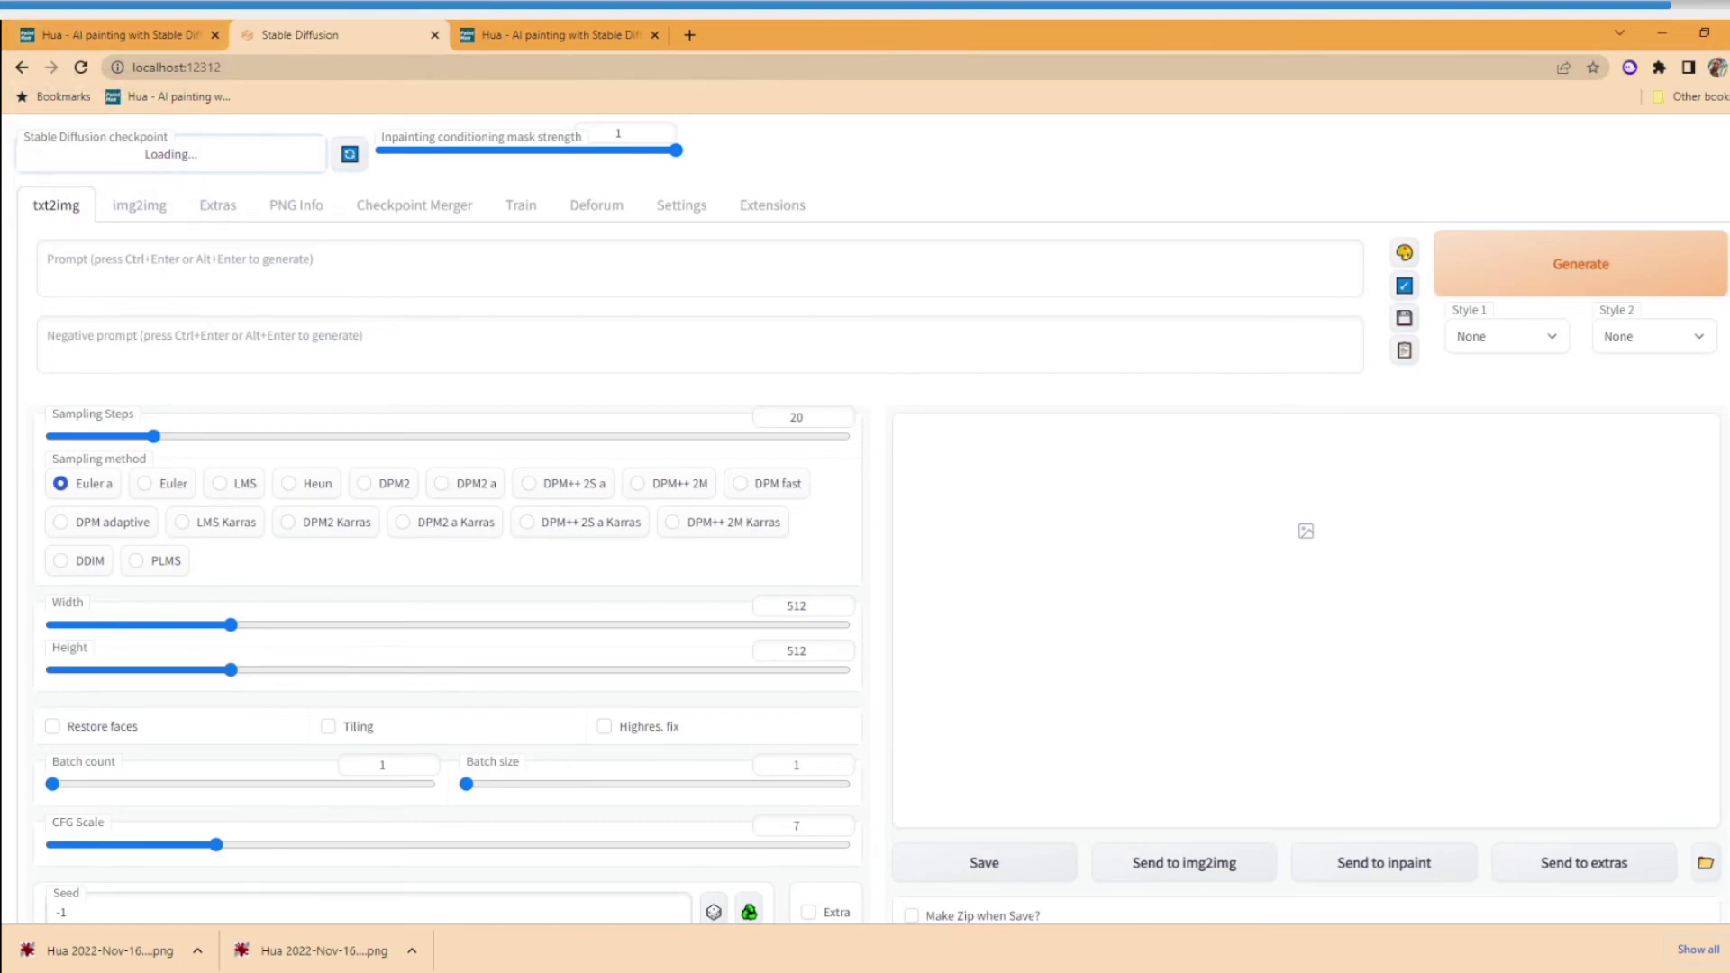
key(alt+Tab)
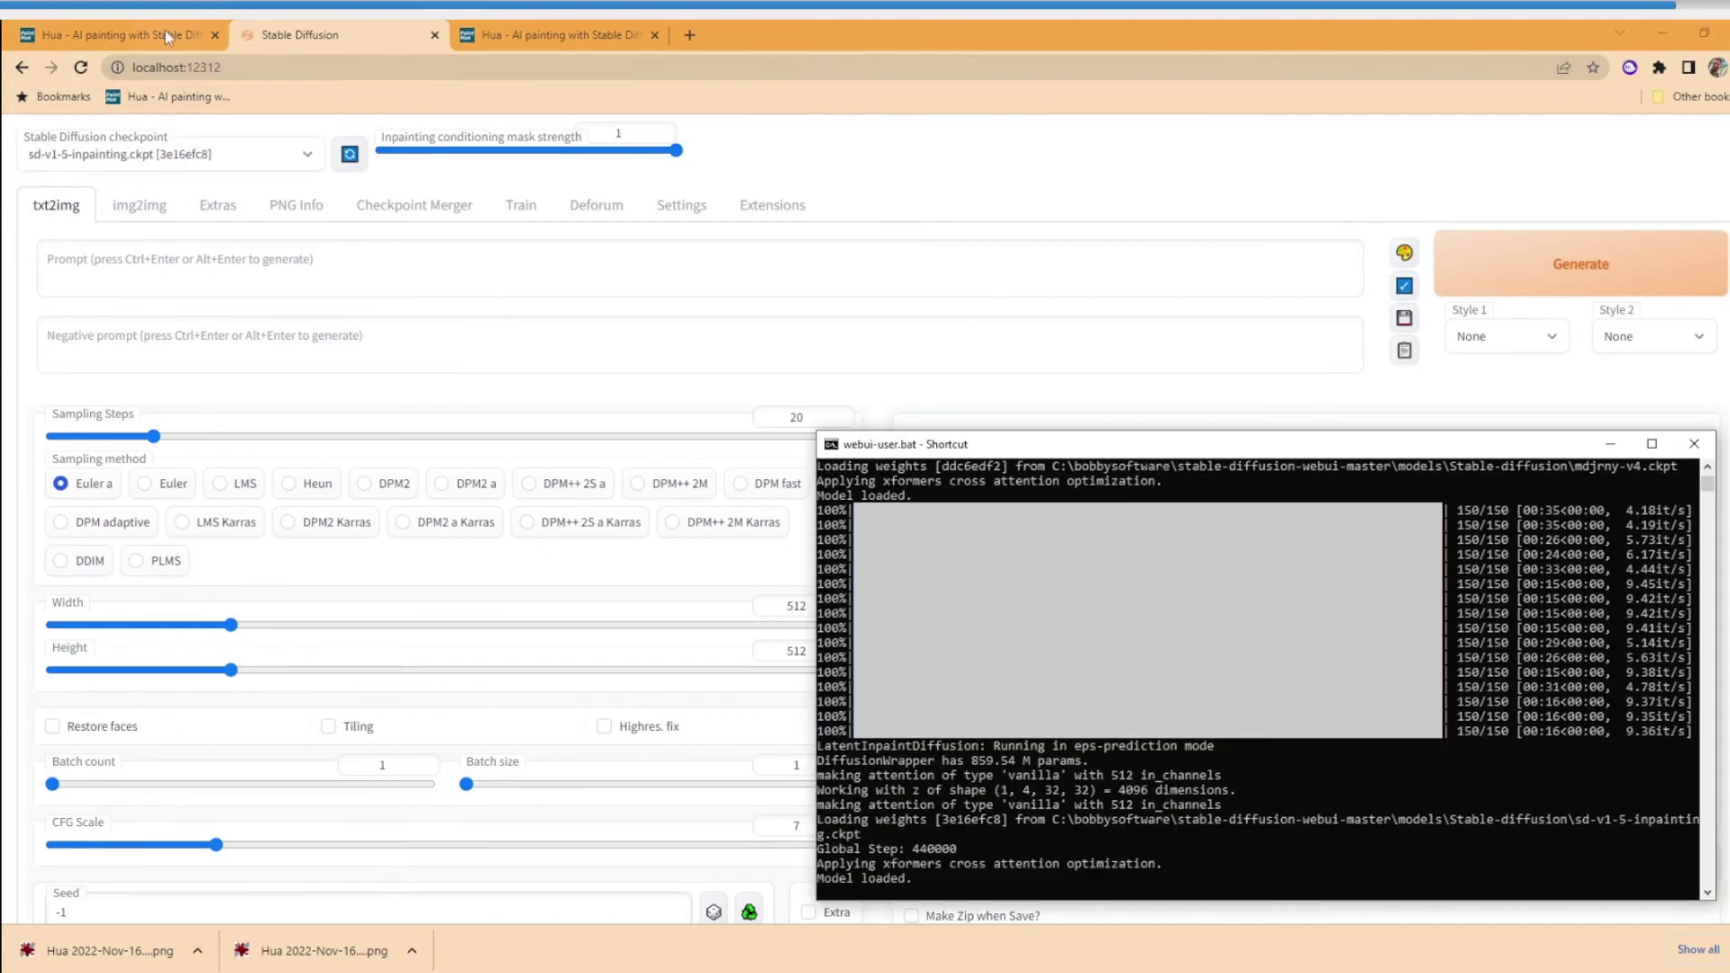
- Outpaint and accept a 512x512 region over the lower part of the erased area, and erase the upper part of the generated face
click(166, 34)
click(1175, 324)
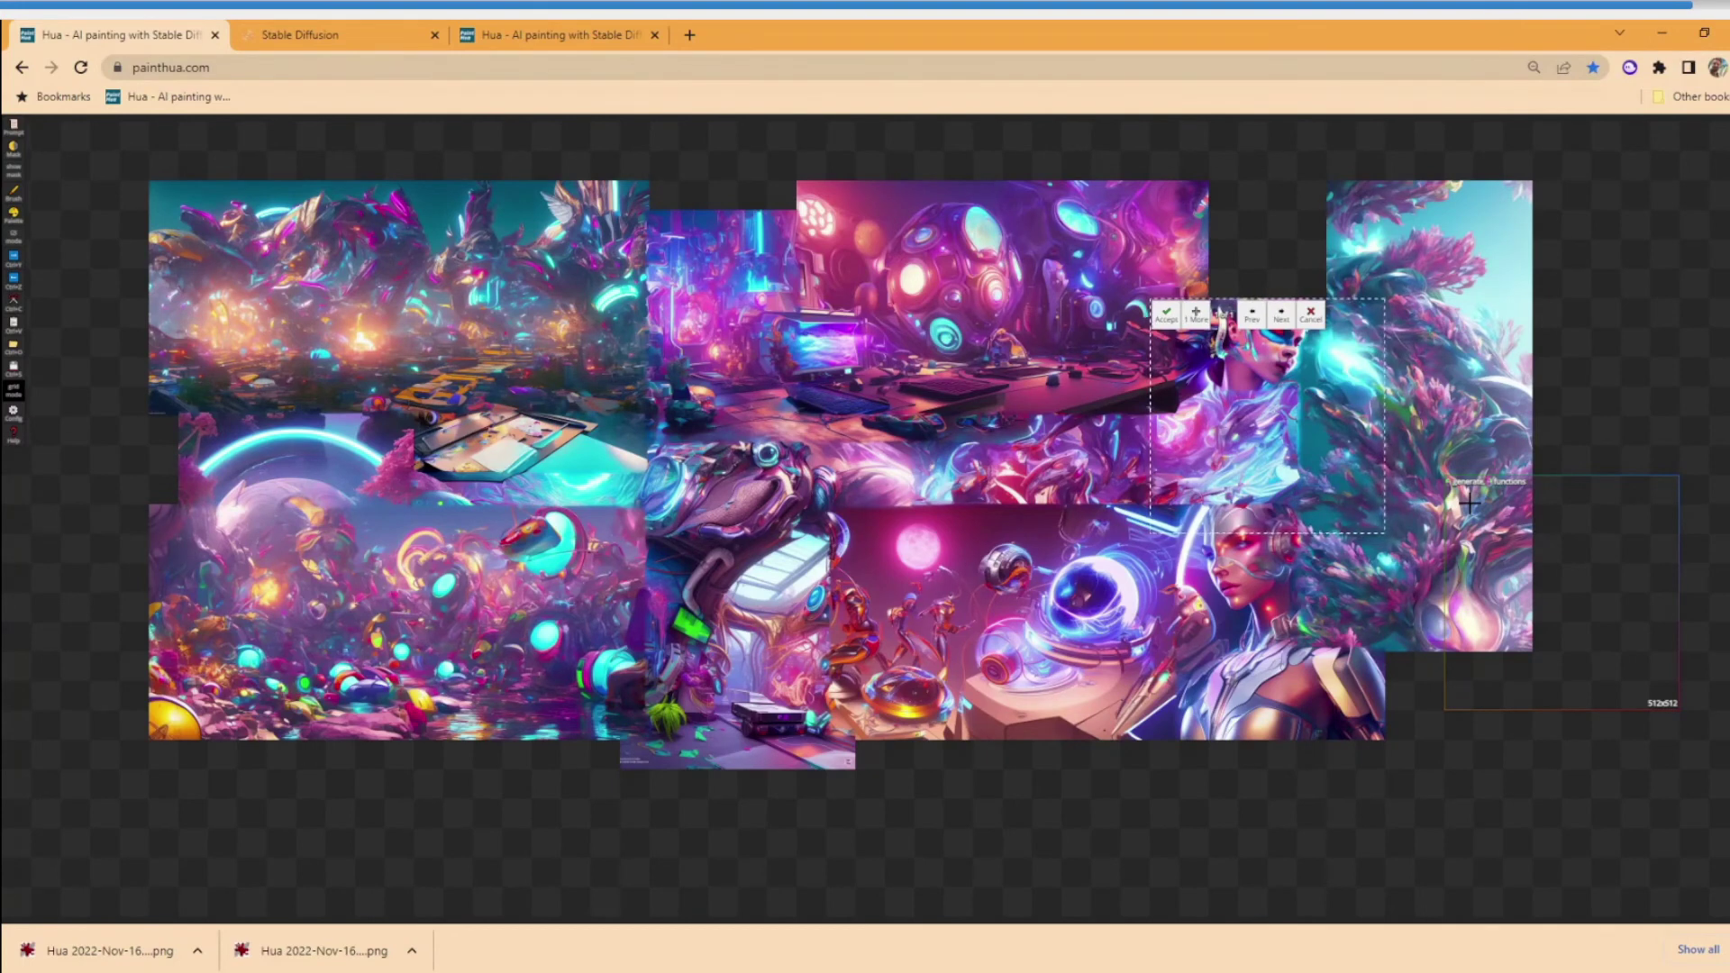
click(1159, 317)
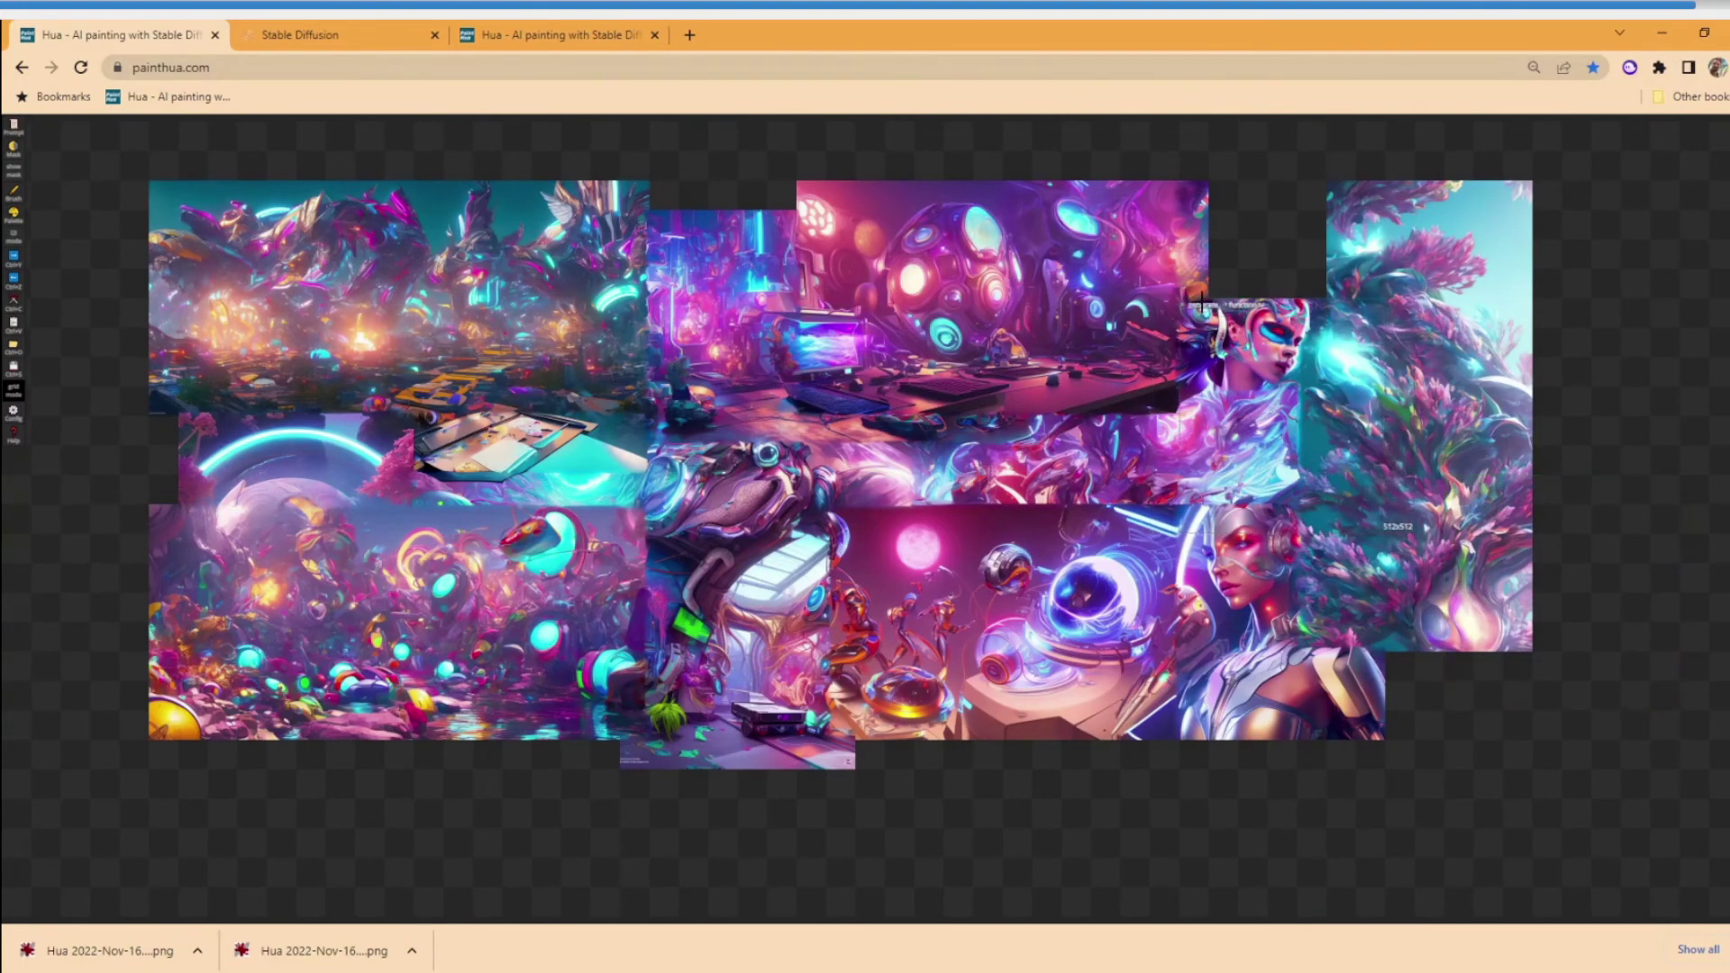
mouse_move(1218, 312)
mouse_down()
mouse_move(1306, 406)
mouse_move(1303, 349)
mouse_up()
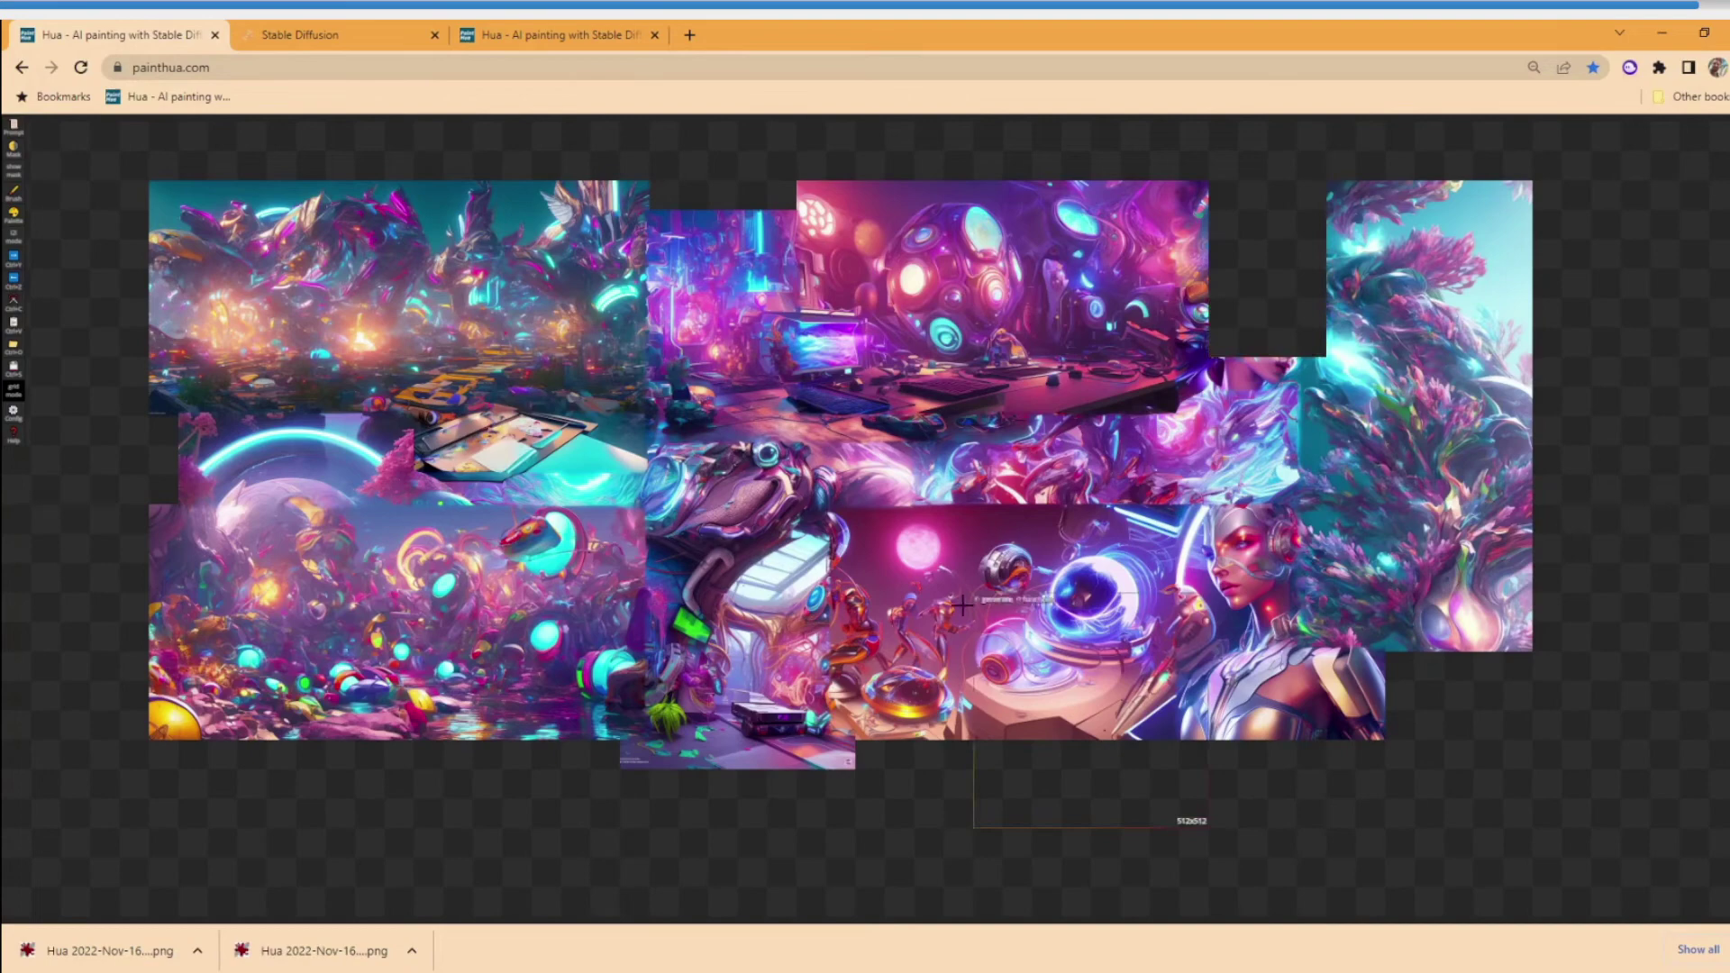
- Load the mdjrny-v4 checkpoint in Stable Diffusion and outpaint a 512x512 region over the erased face on the Hua canvas
click(300, 34)
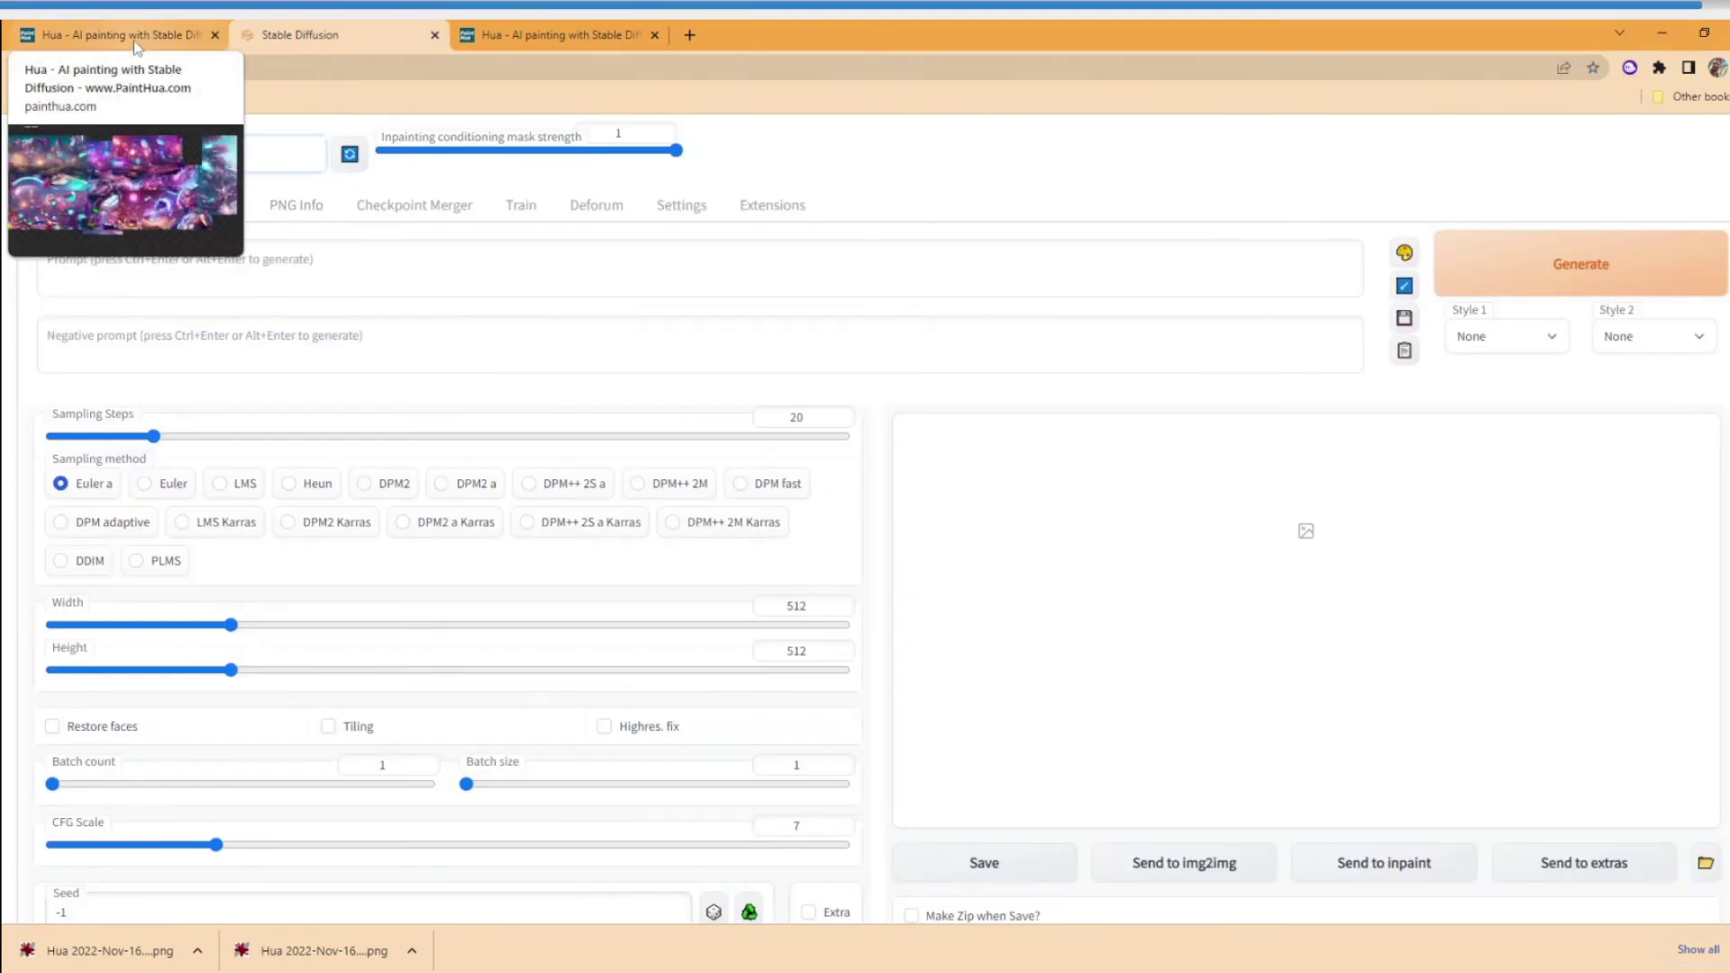
click(920, 971)
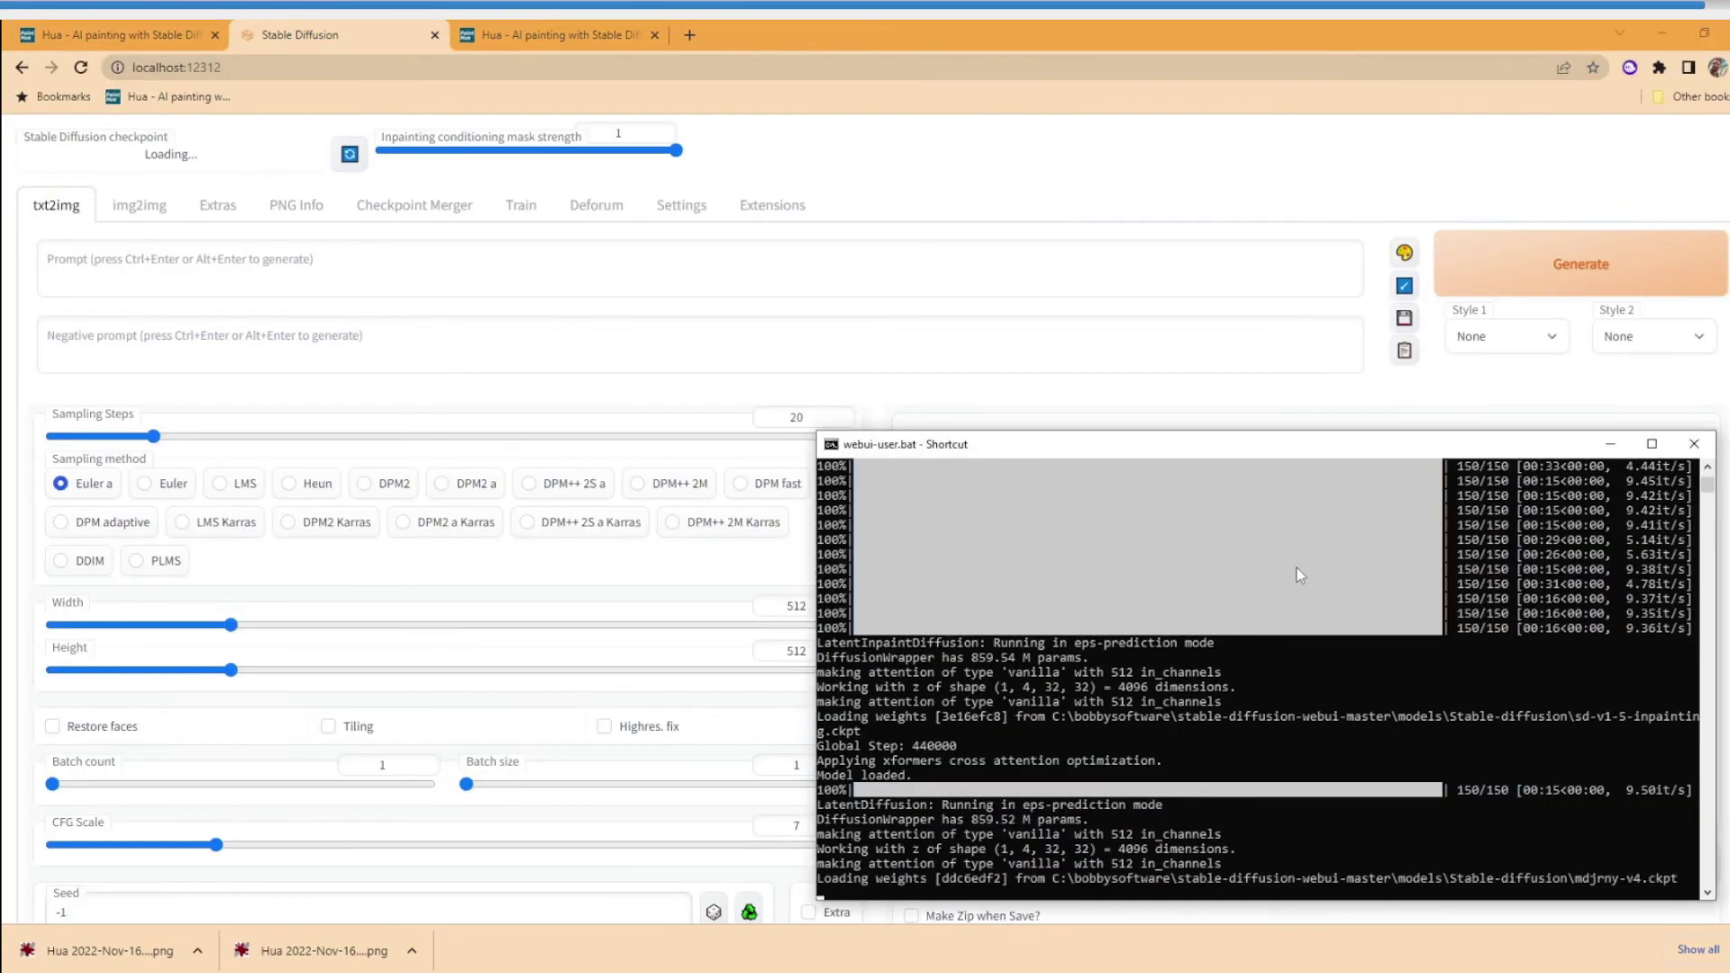
click(117, 34)
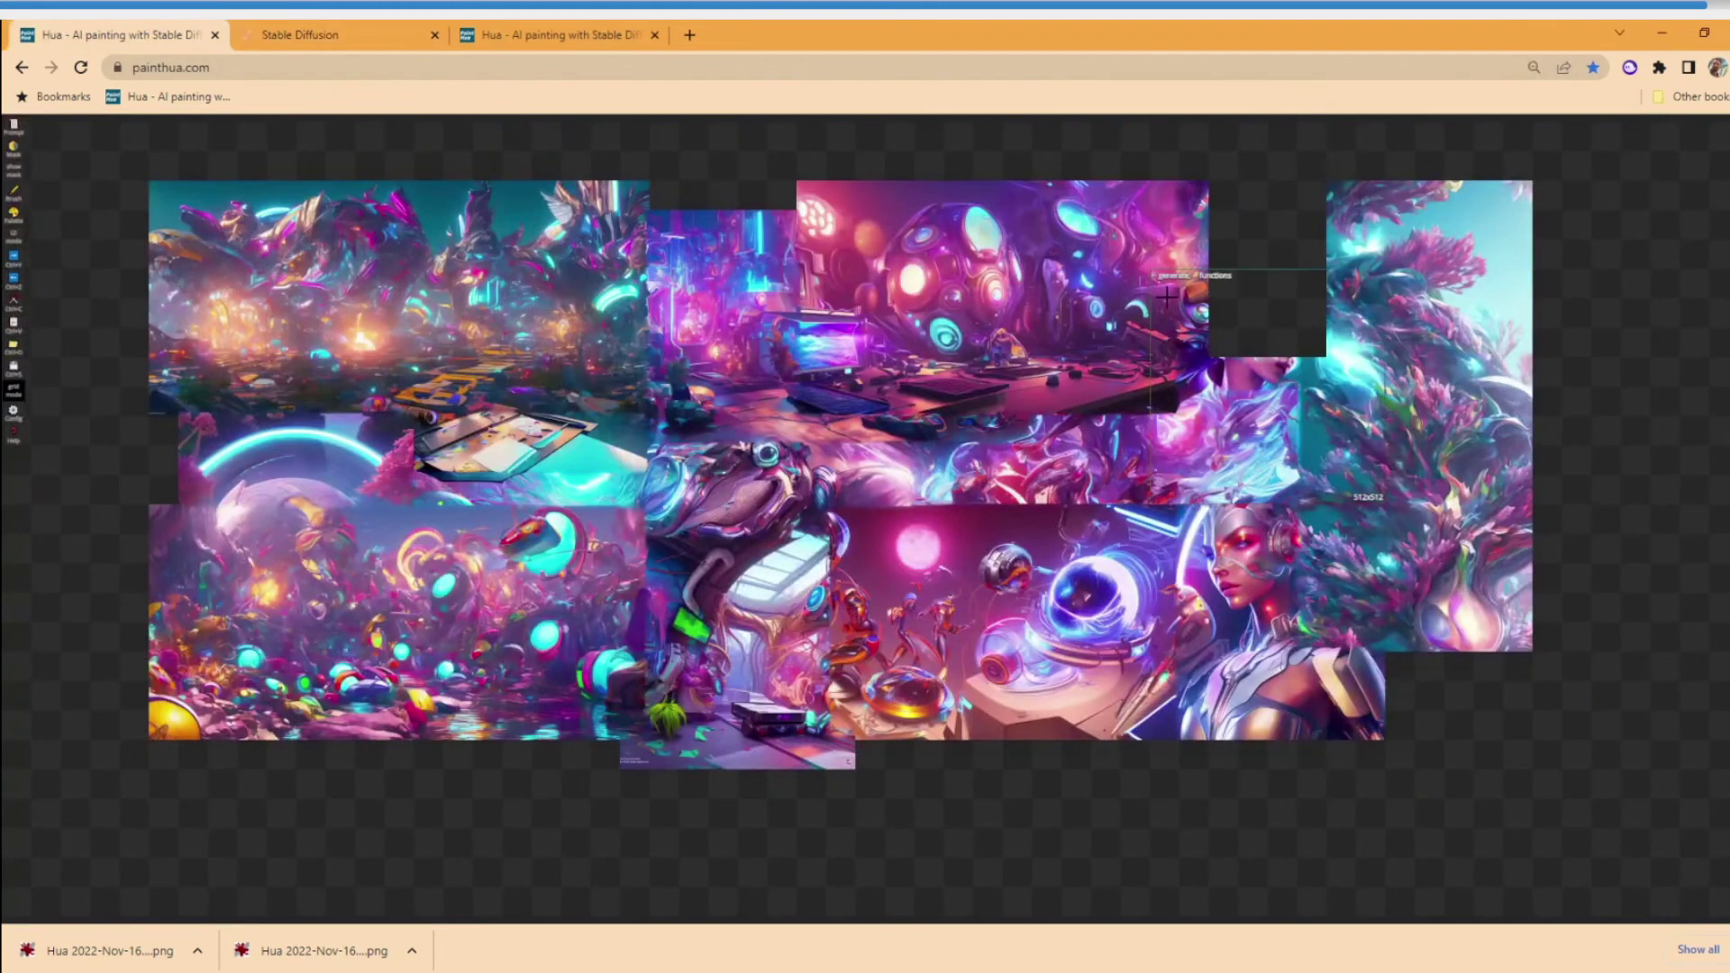
click(1150, 269)
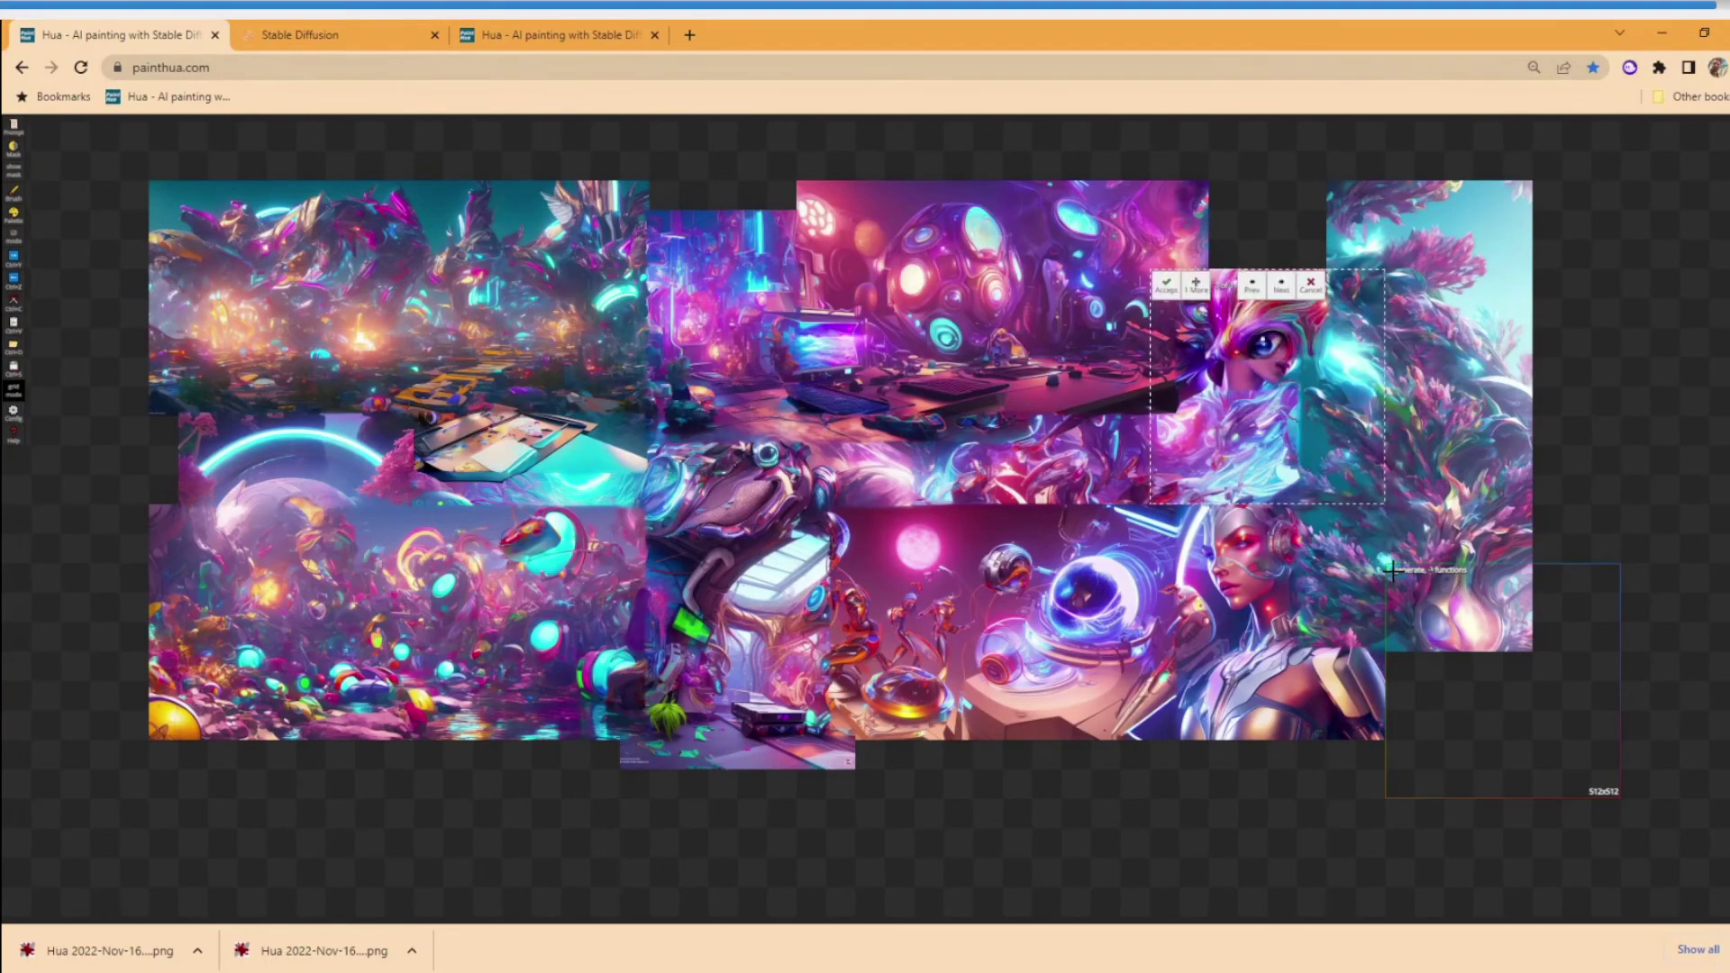
- Generate more variations of the face region, checking the console, and accept the masked-woman version
click(1195, 286)
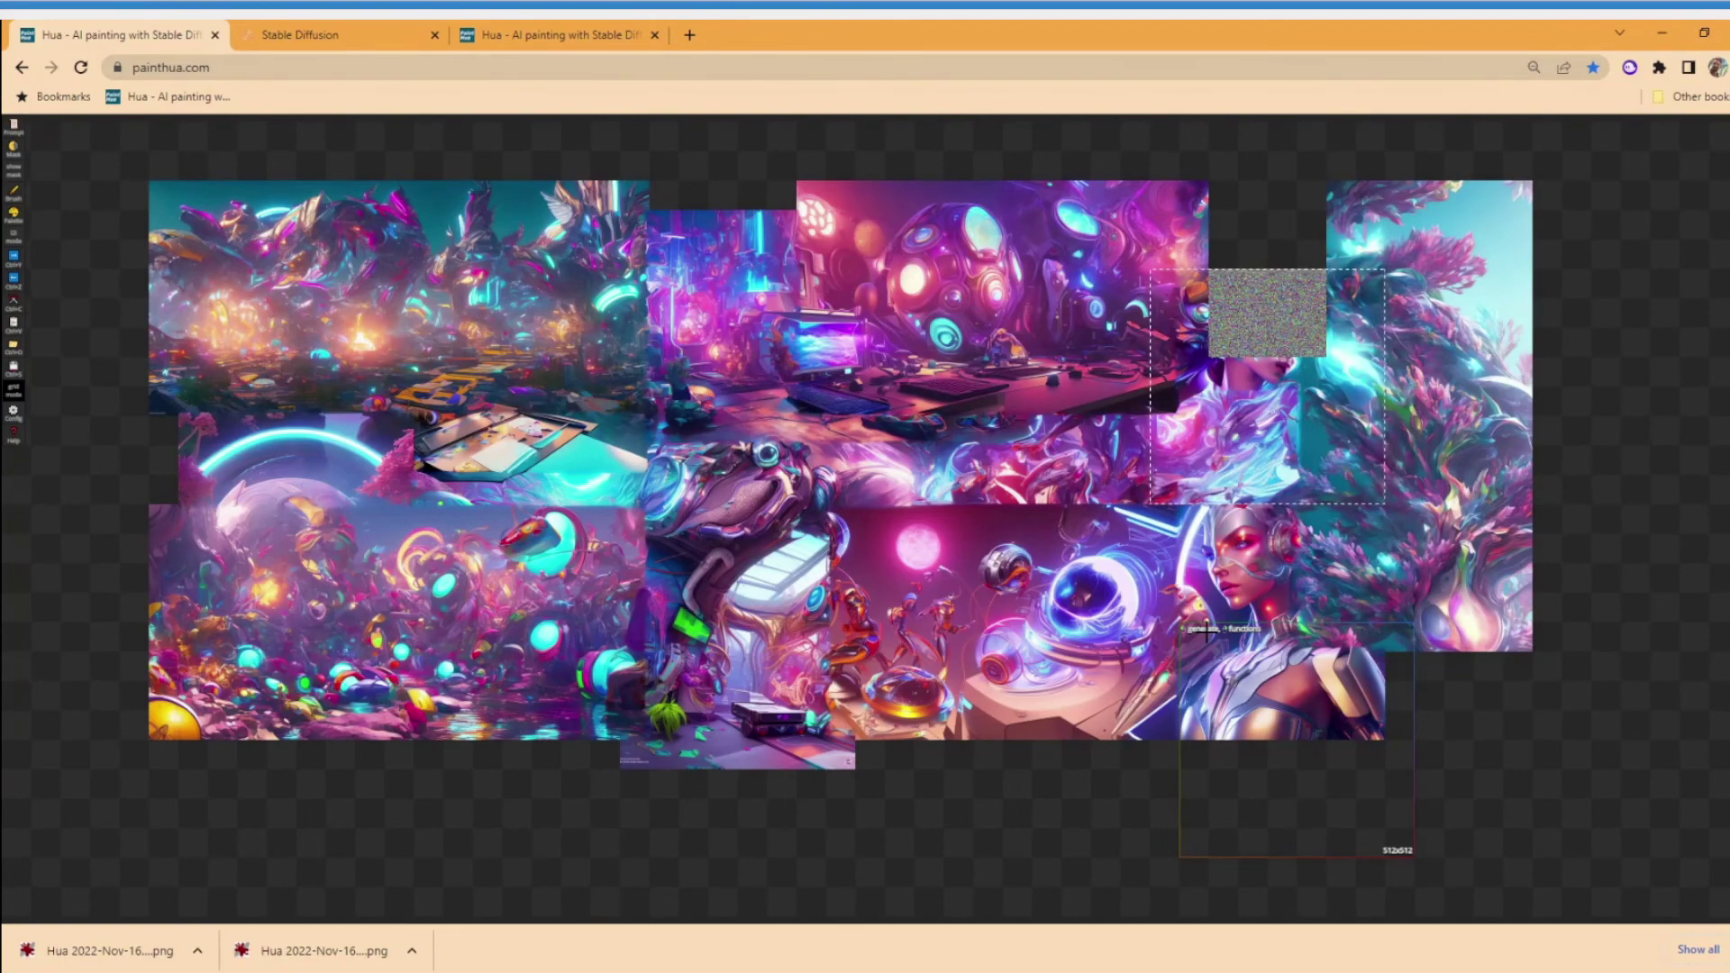
key(alt+Tab)
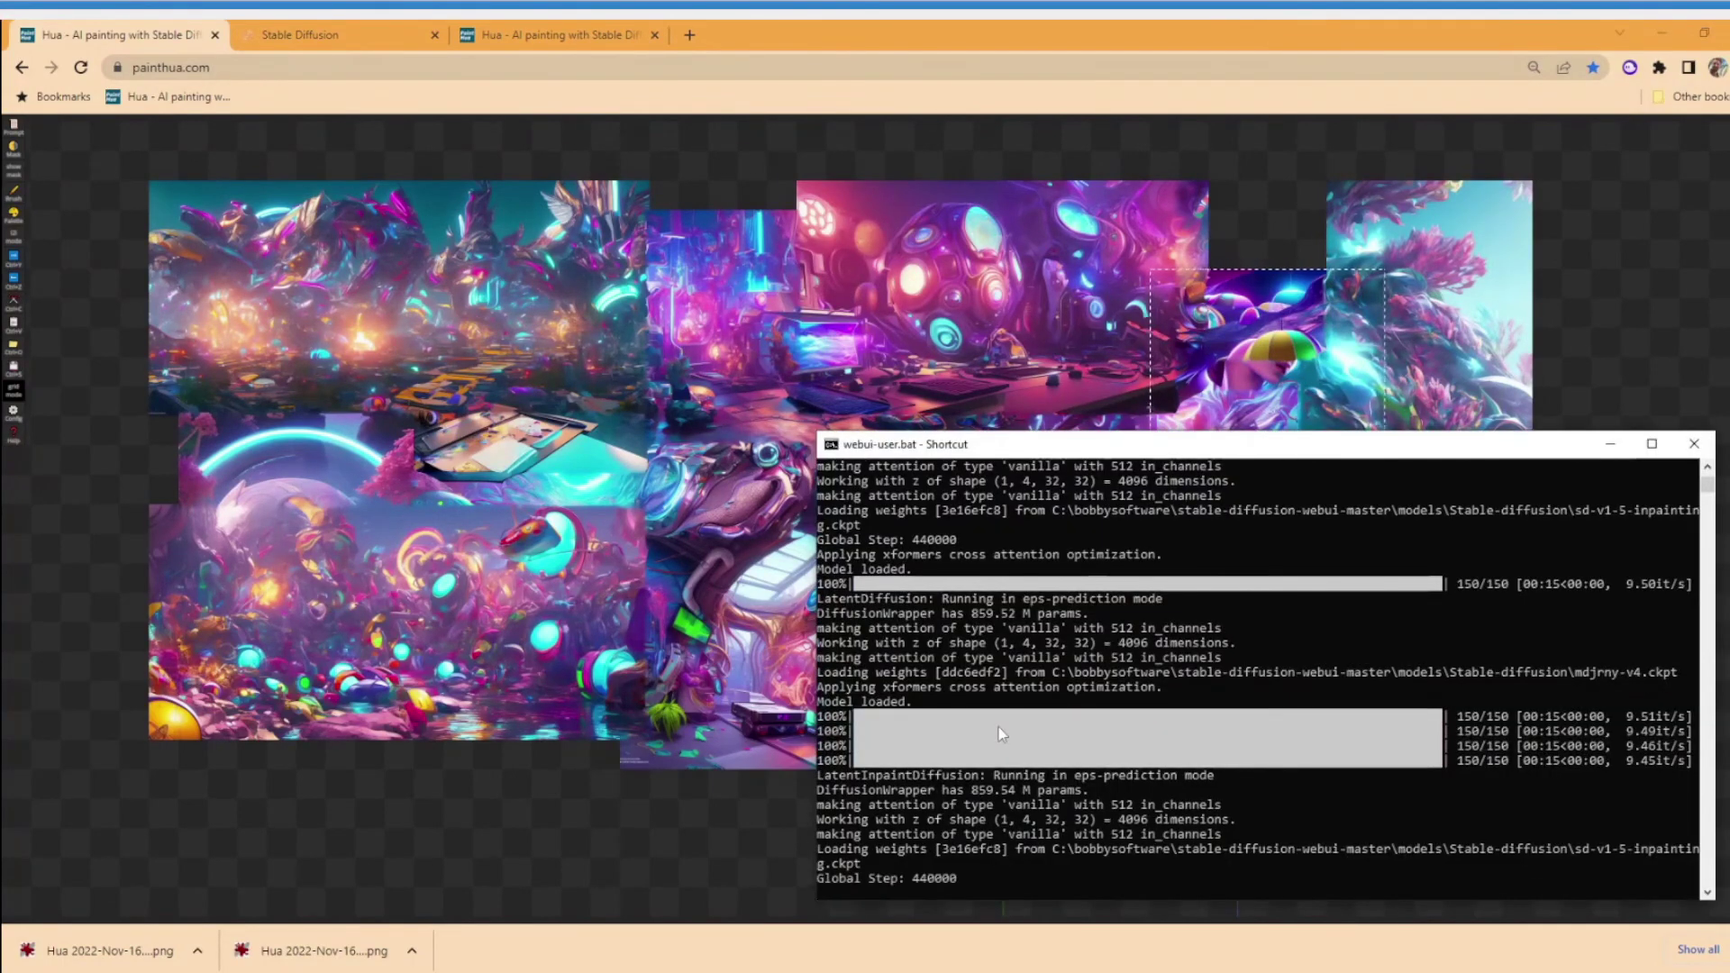
click(1193, 281)
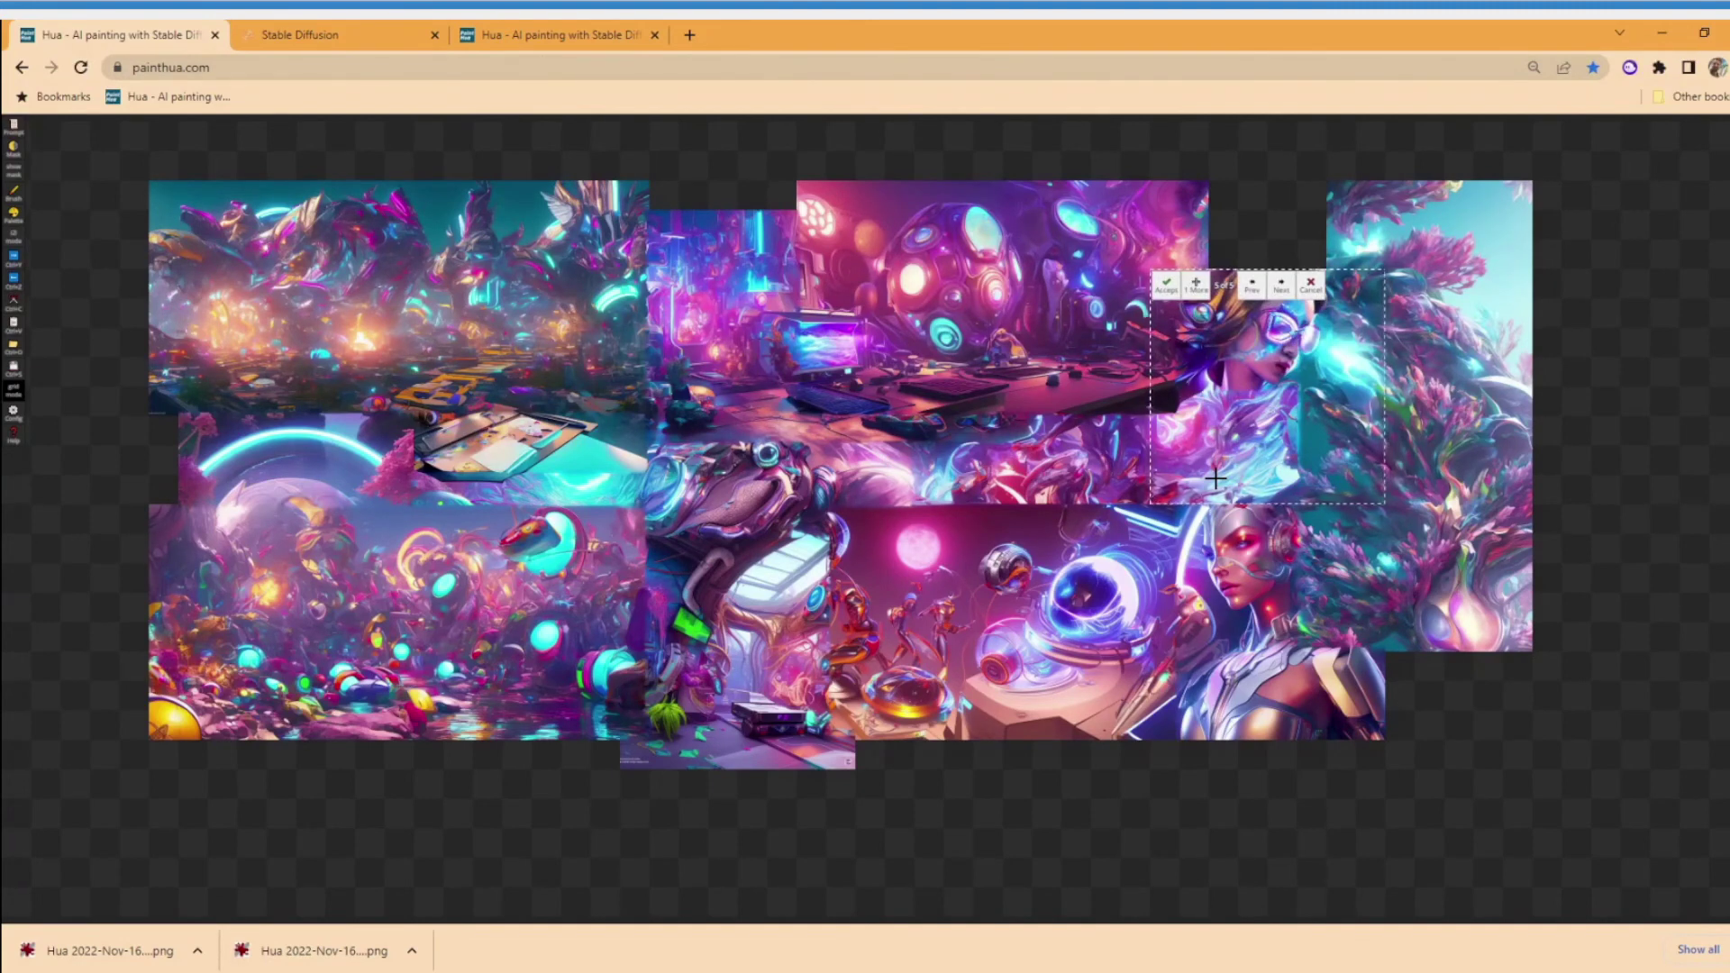
click(1197, 286)
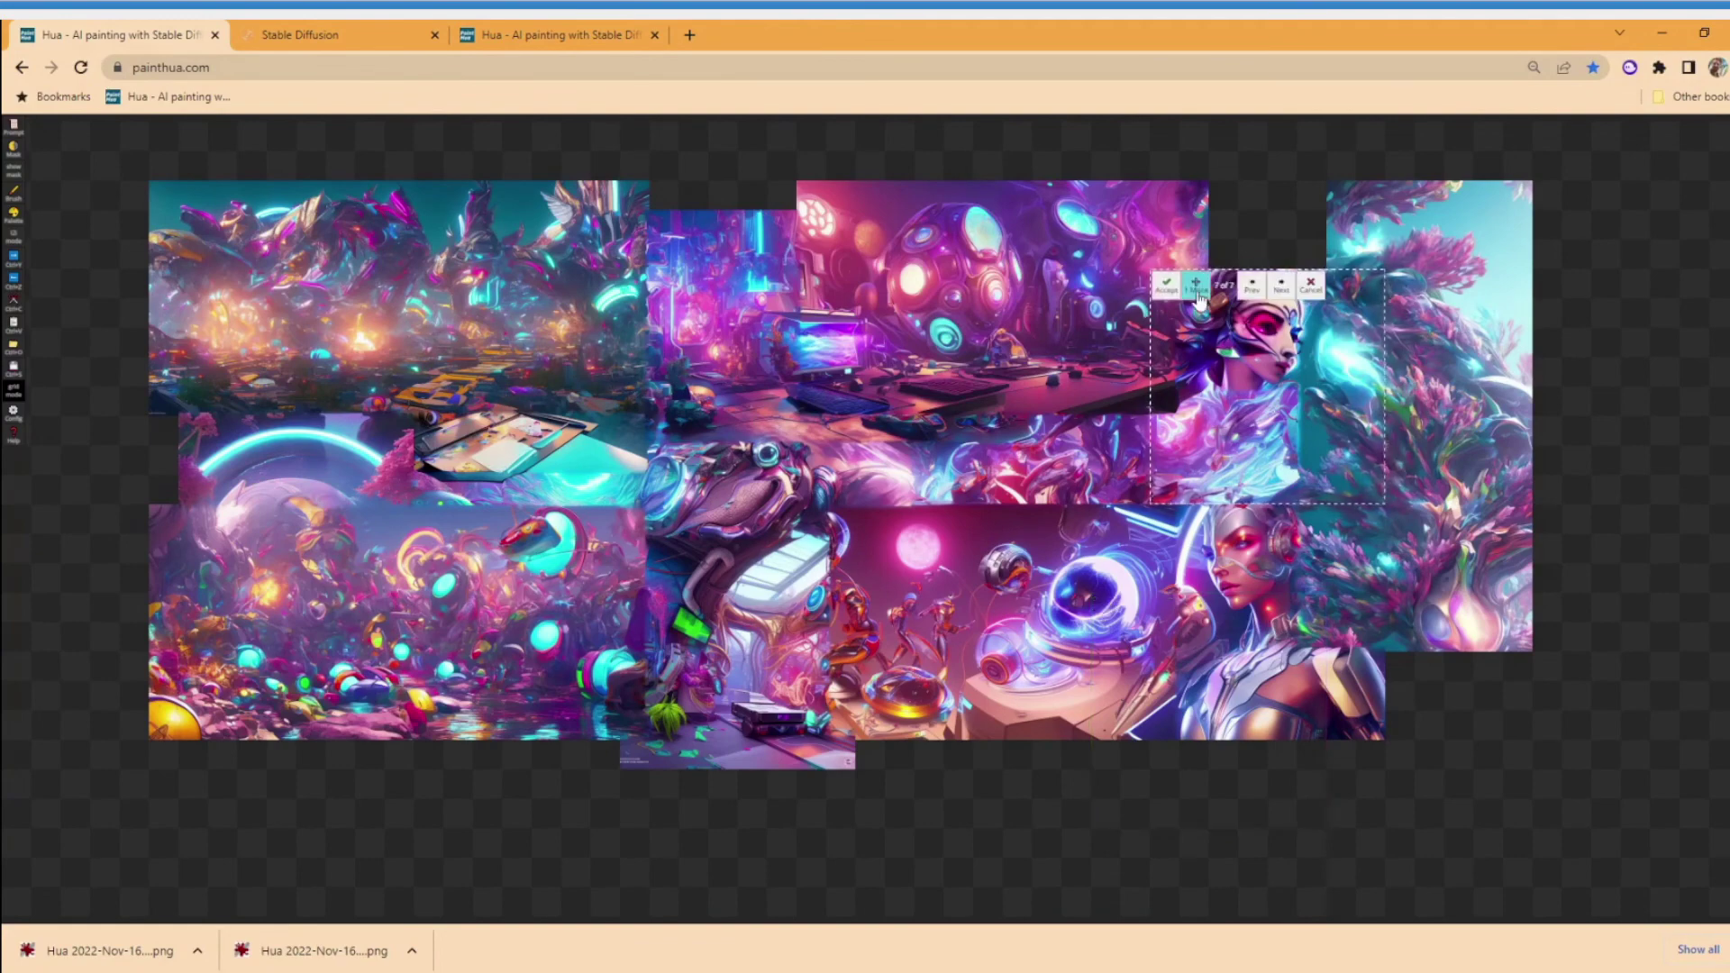
click(1166, 286)
- Outpaint 512x512 regions beyond the far right and far left edges of the composition and save it as a PNG
click(1488, 312)
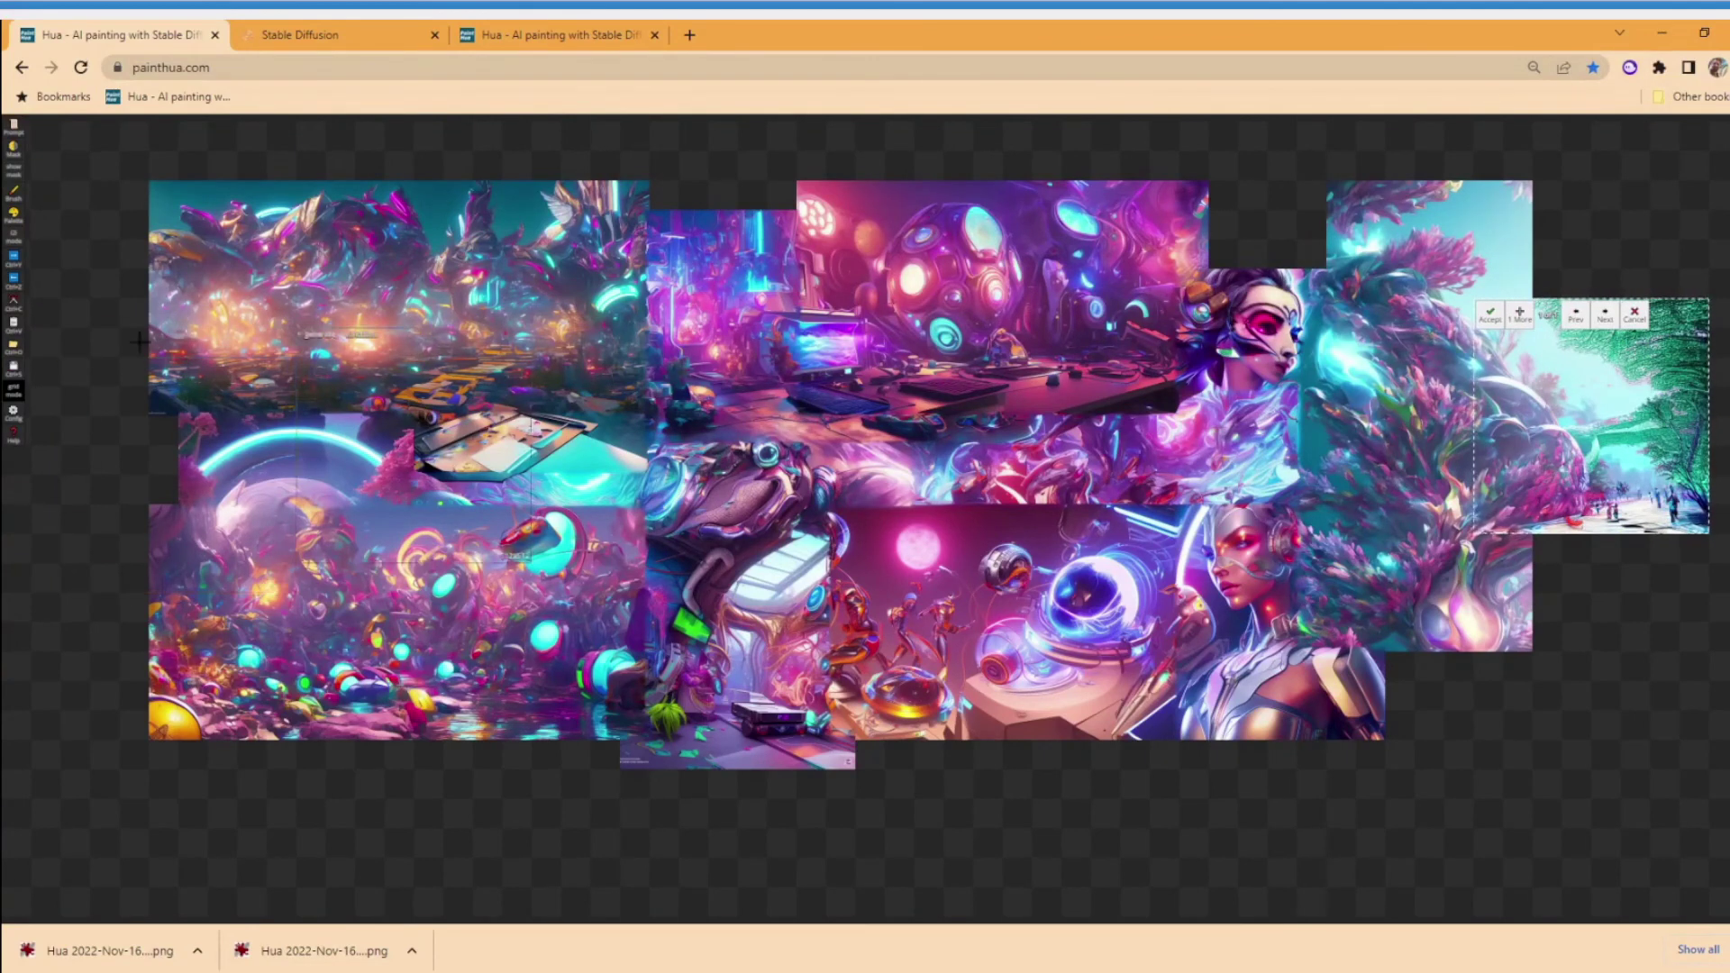
click(76, 382)
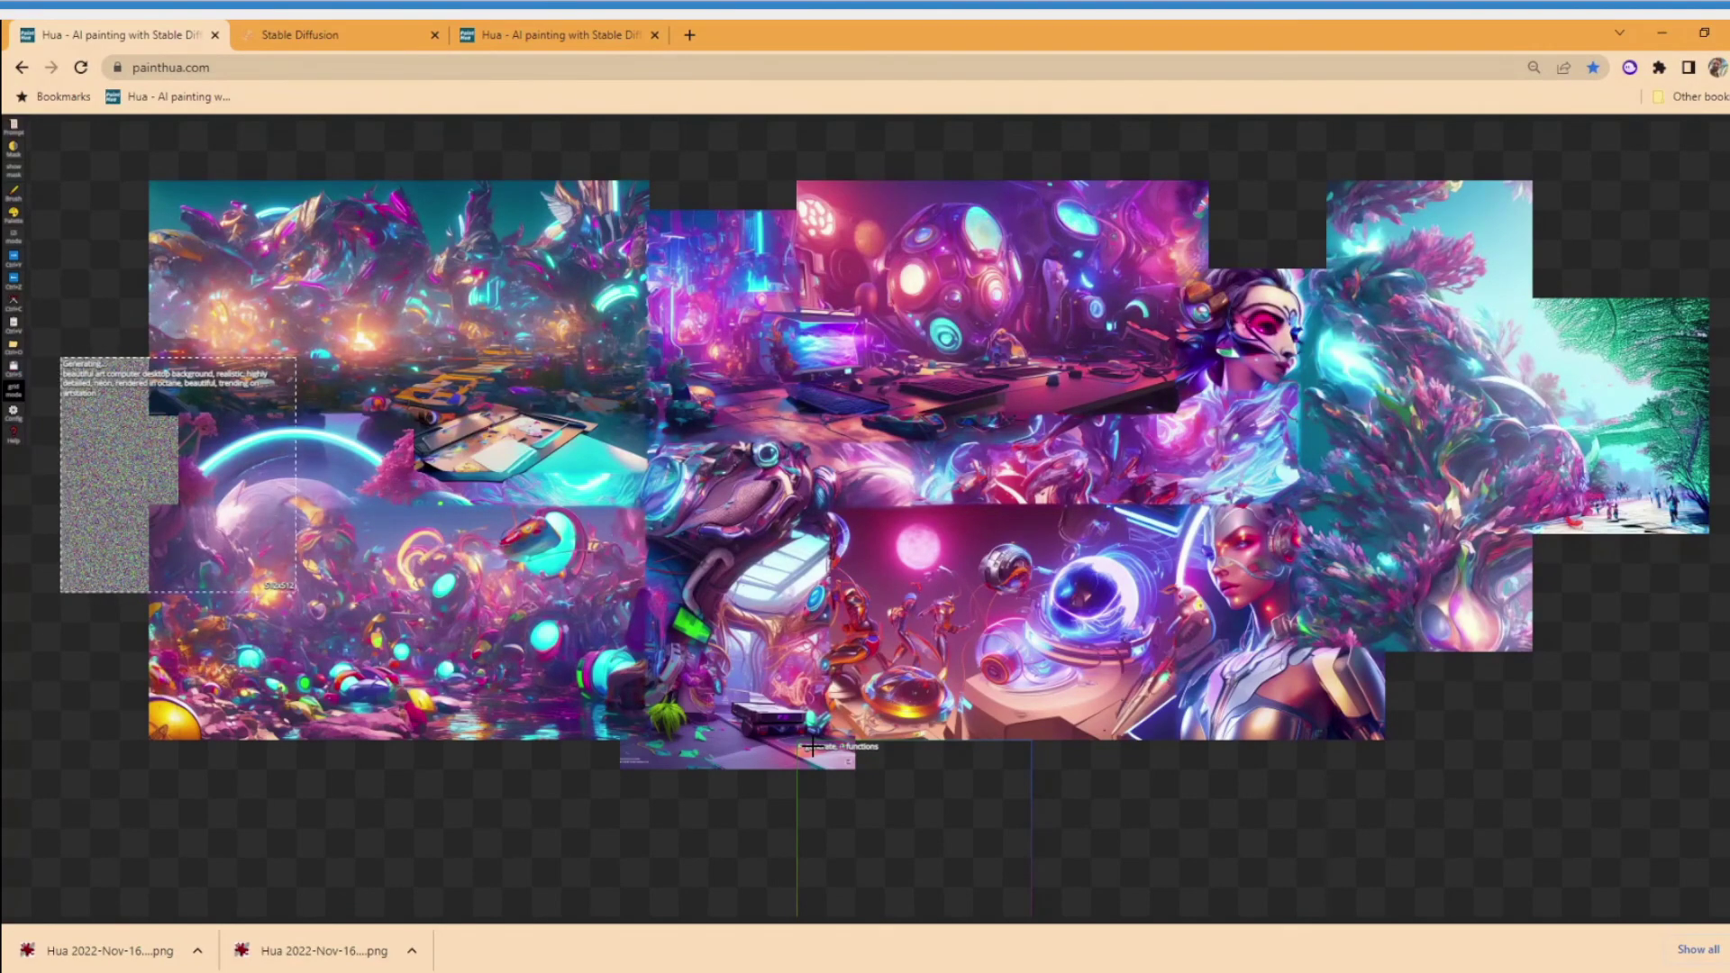
key(Return)
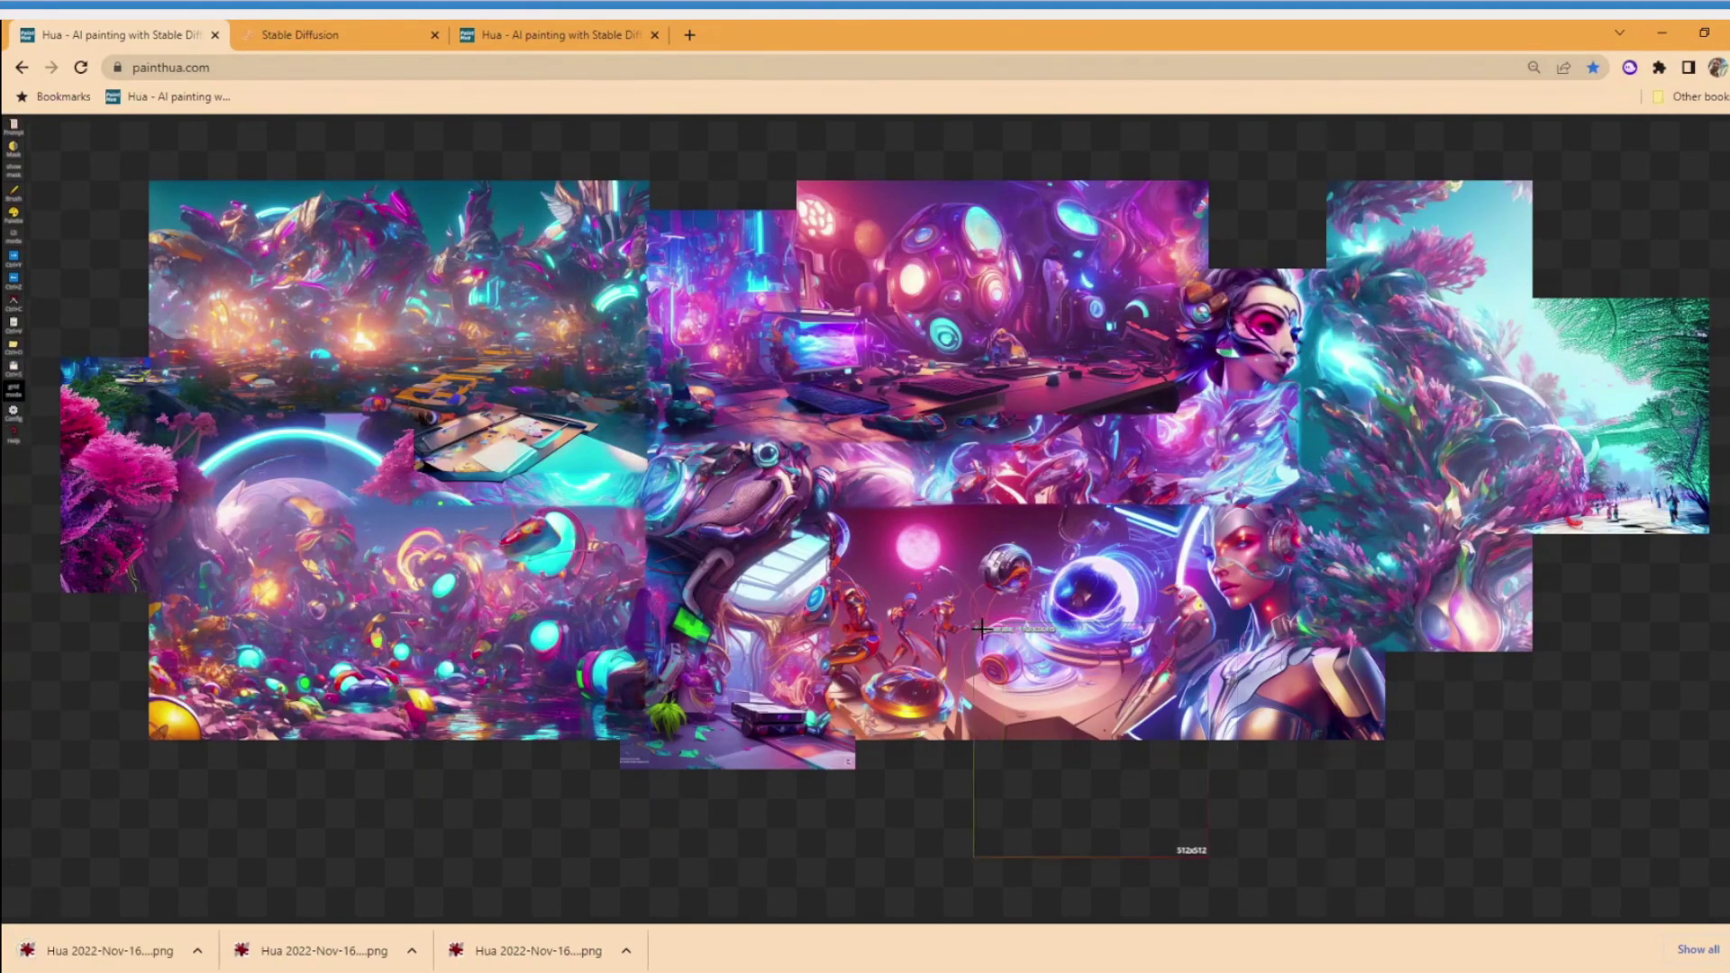
mouse_move(254, 925)
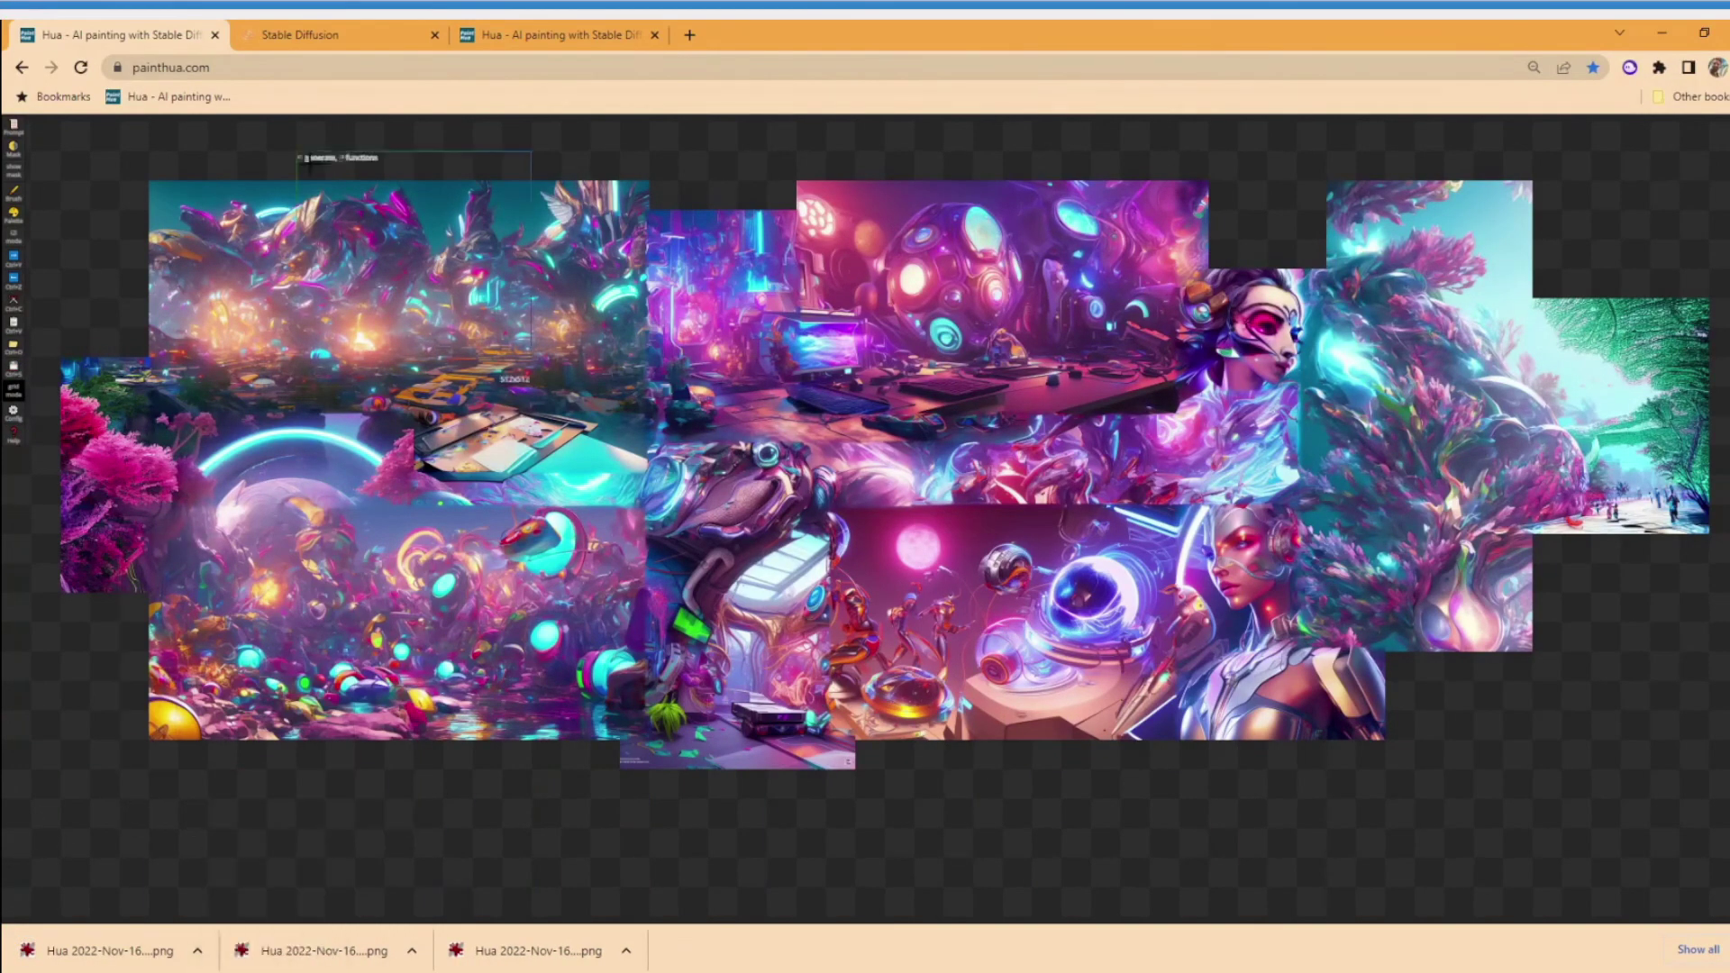